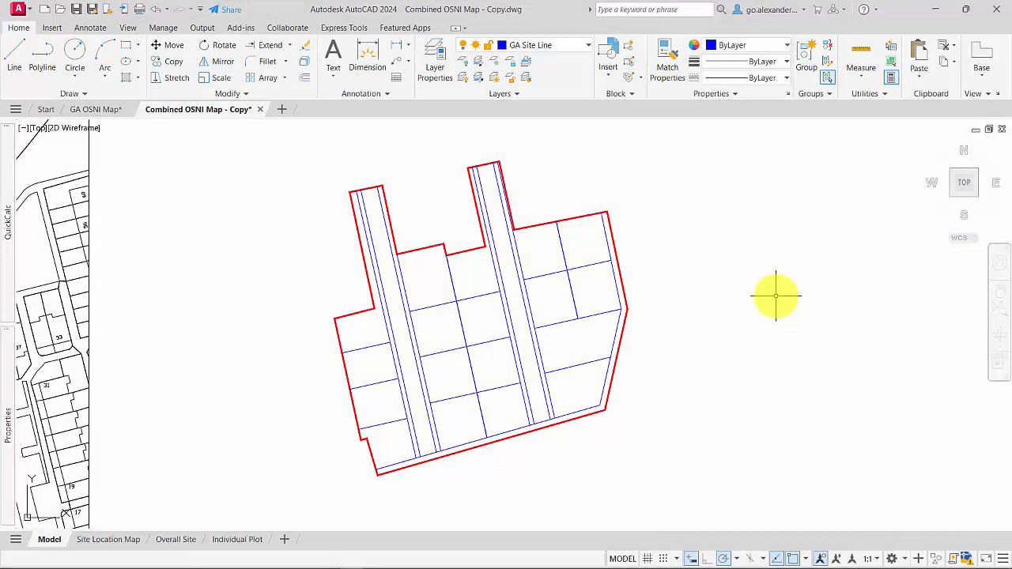
Draw a line from the lower end of the right block's central divider, perpendicular to the next plot line below
scroll(517, 366, "up", 2)
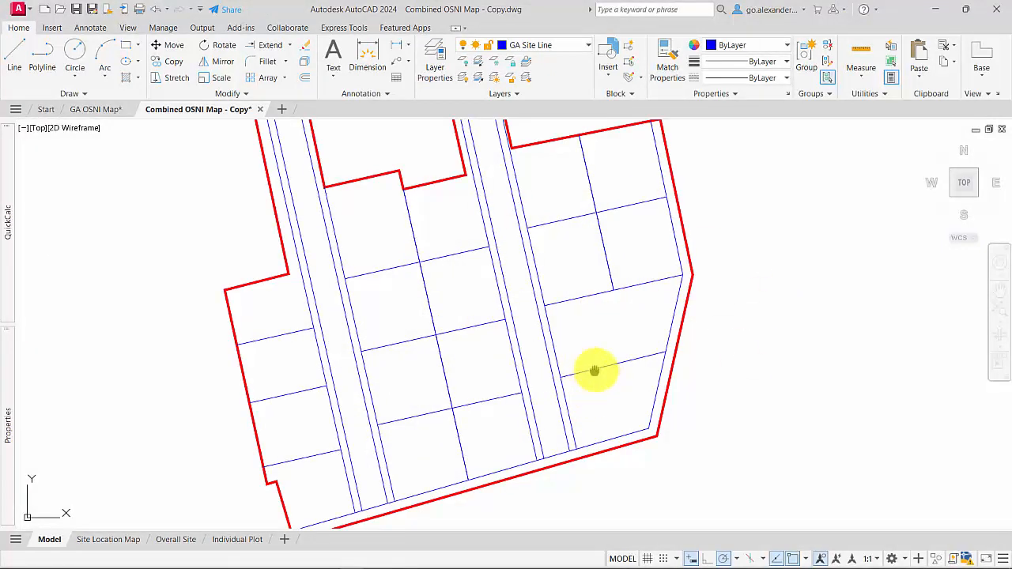
middle_click_drag(595, 370, 631, 386)
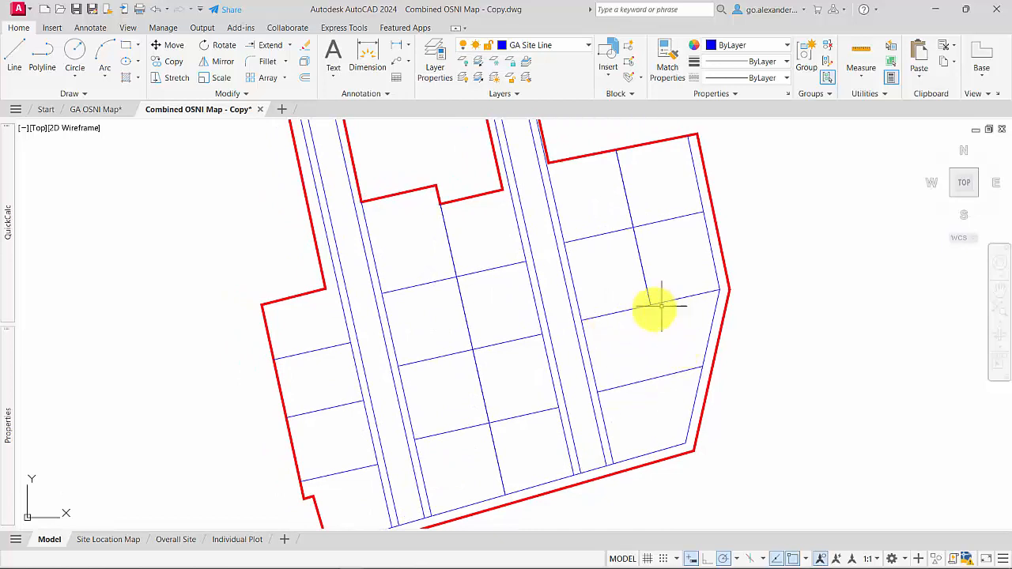
left_click(23, 57)
left_click(645, 307)
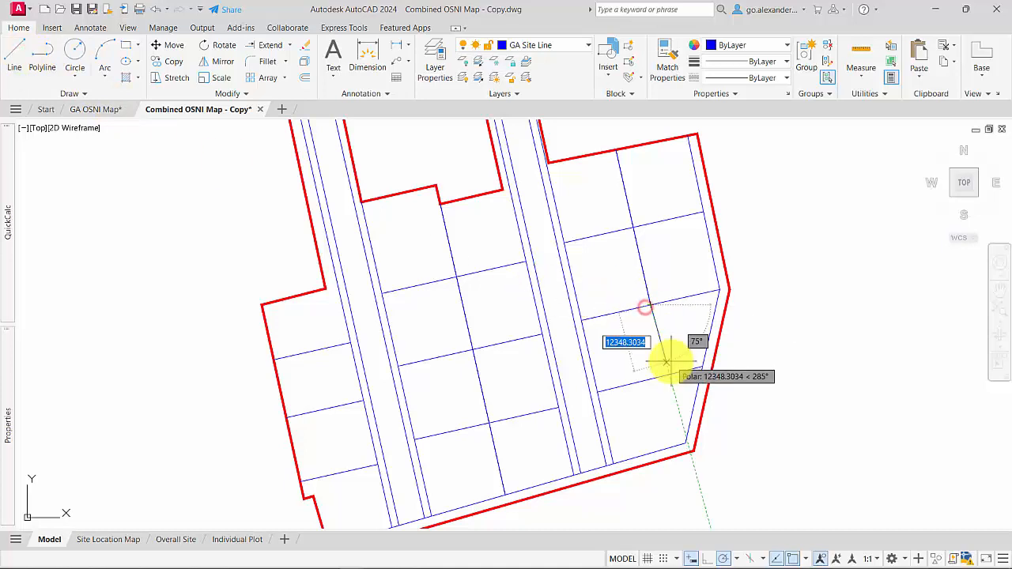
right_click(669, 370, "shift")
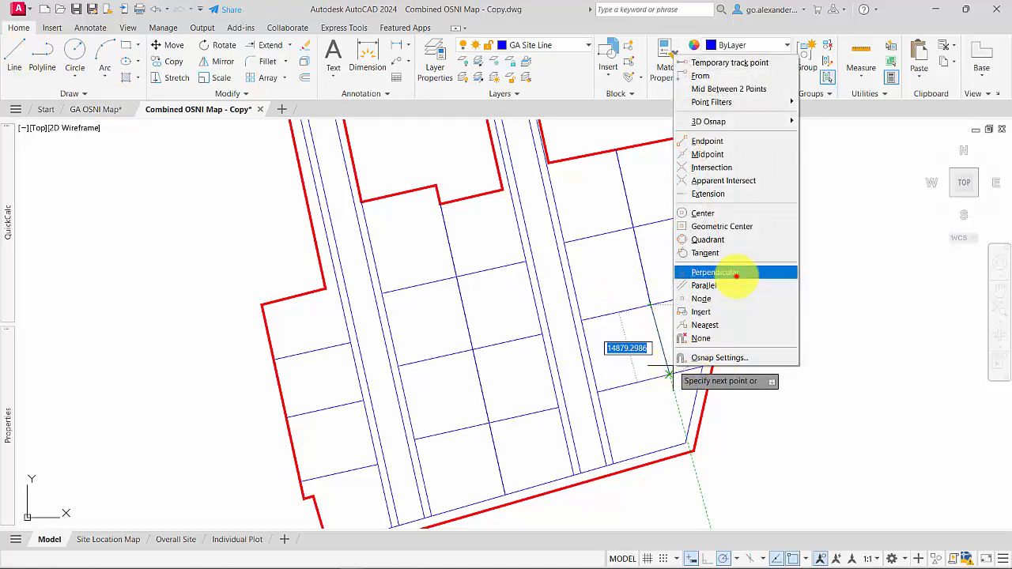
left_click(735, 272)
left_click(679, 348)
key("Return")
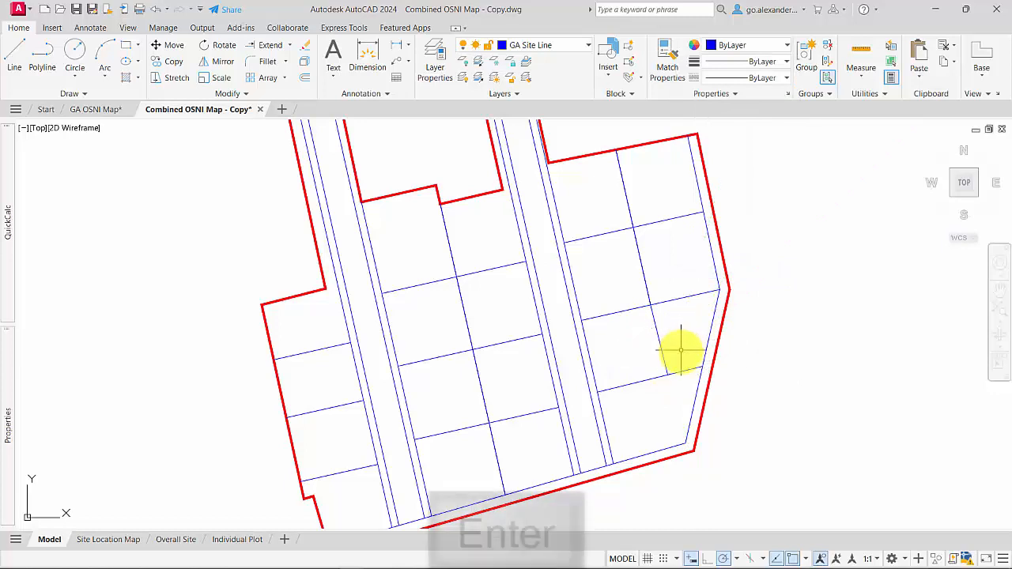
Offset the new divider line 1000 to the left, and offset that copy another 1000 to the left
scroll(679, 348, "up", 2)
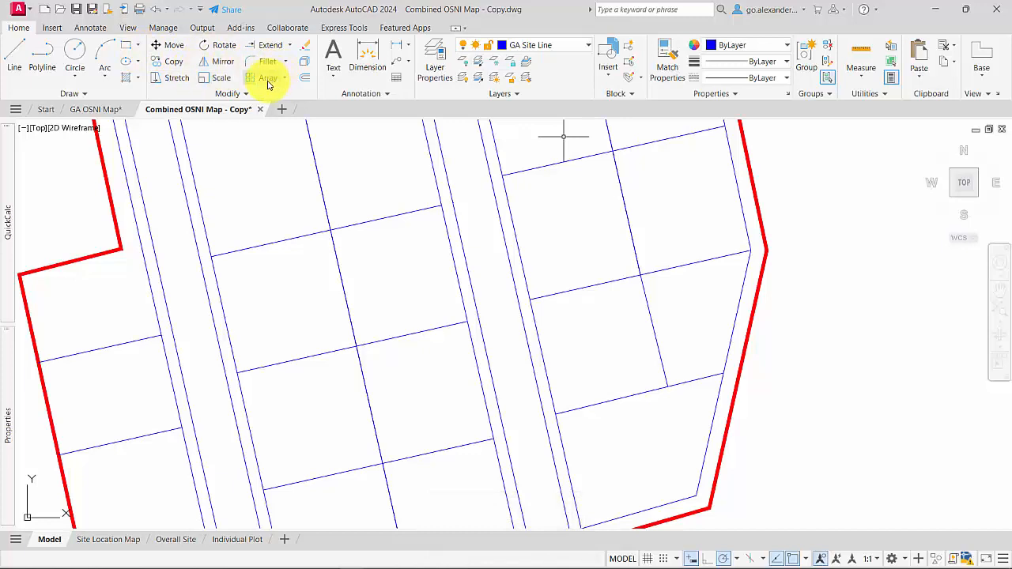
left_click(305, 78)
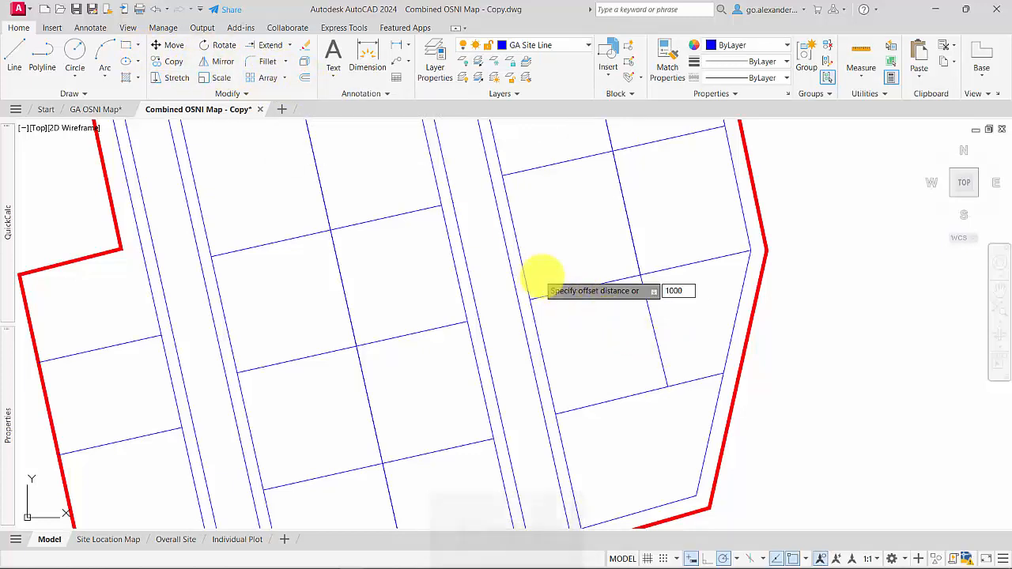
key("Return")
left_click(659, 346)
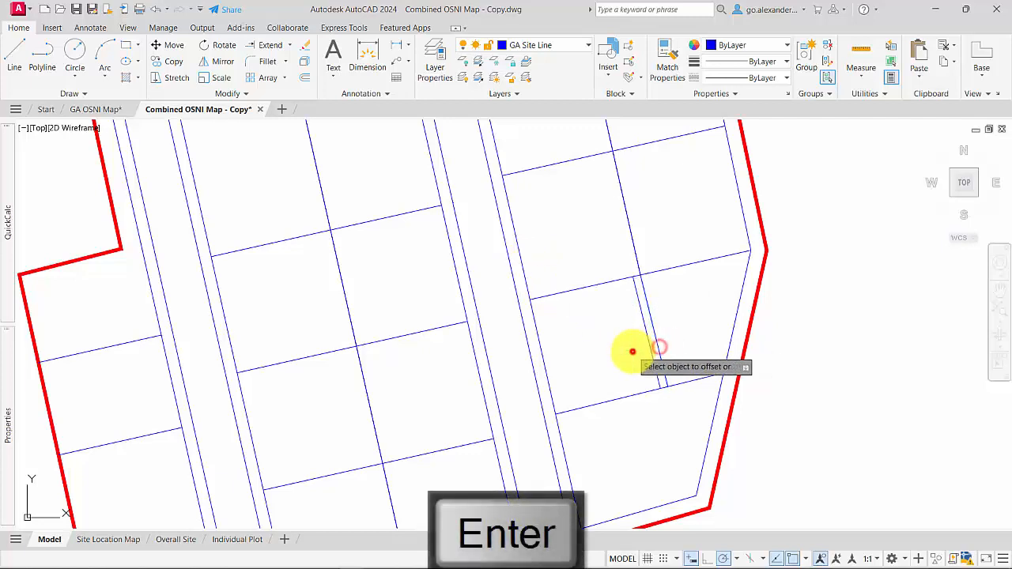
left_click(632, 351)
left_click(646, 335)
left_click(623, 341)
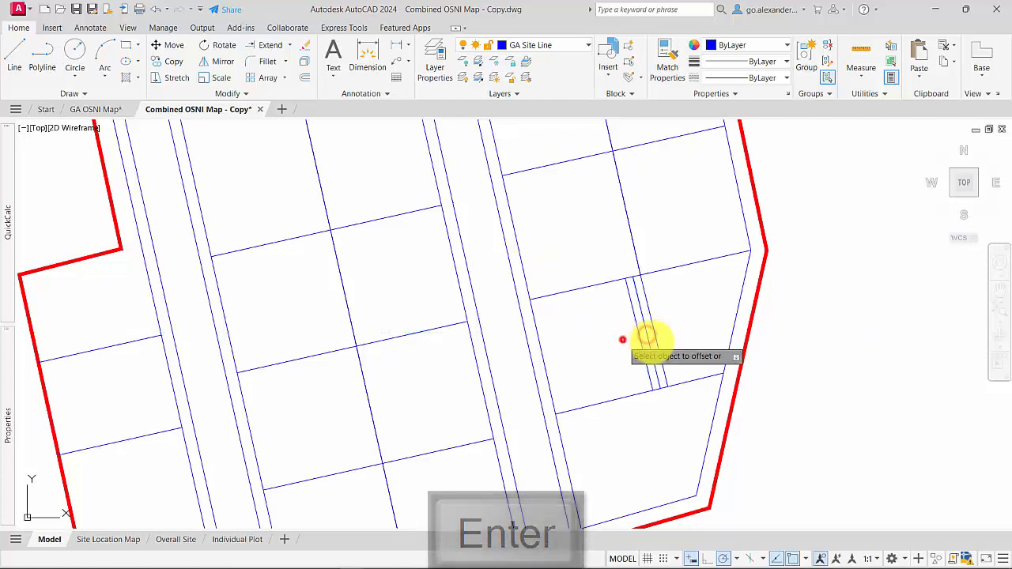
Delete the original divider line, the rightmost of the three parallel lines
scroll(676, 340, "up", 2)
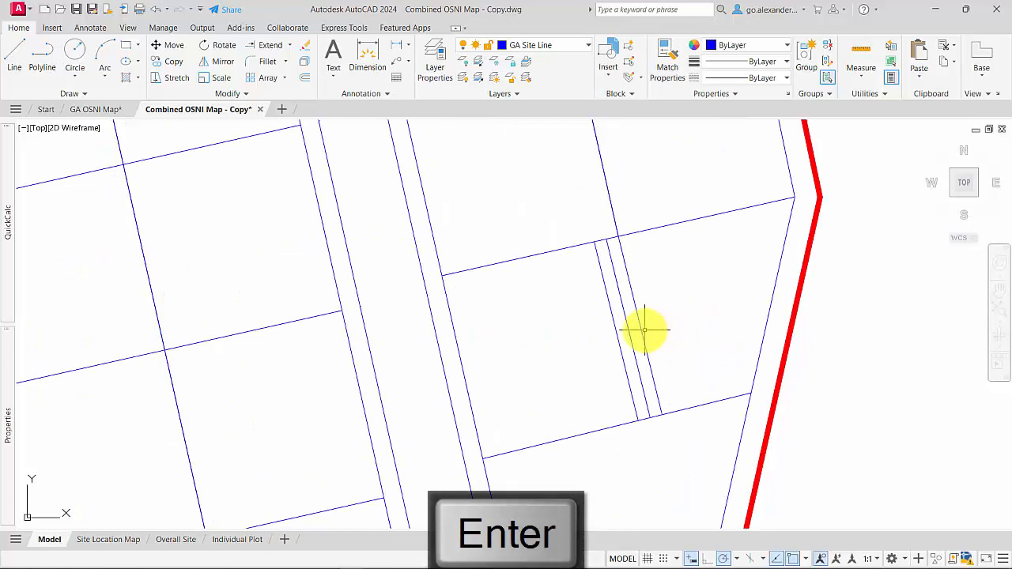
left_click(644, 329)
key("Delete")
scroll(651, 332, "down", 4)
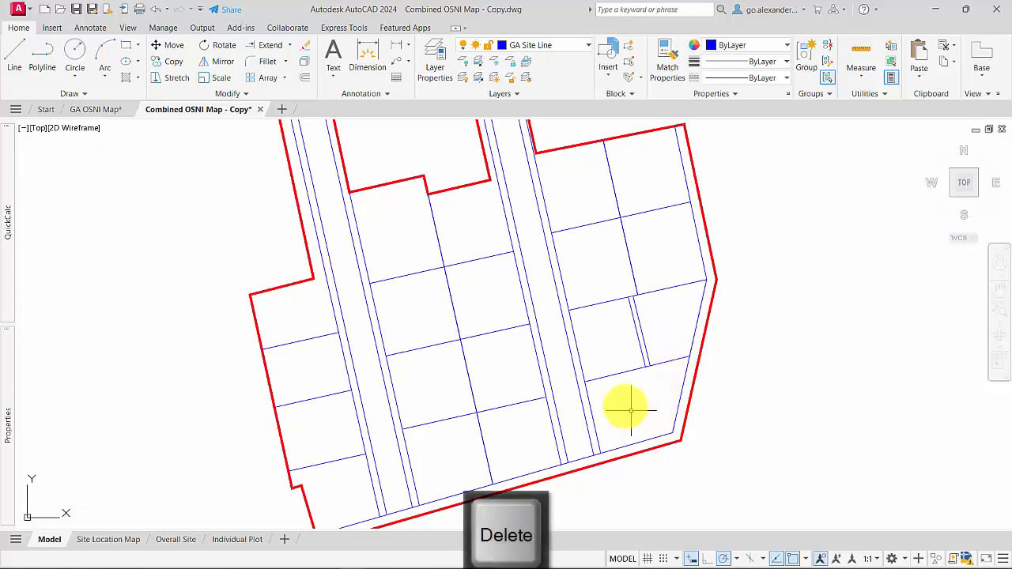
Draw a line from midway between the lowest right plot's two bottom corners, perpendicular to the plot's upper line
scroll(630, 409, "up", 3)
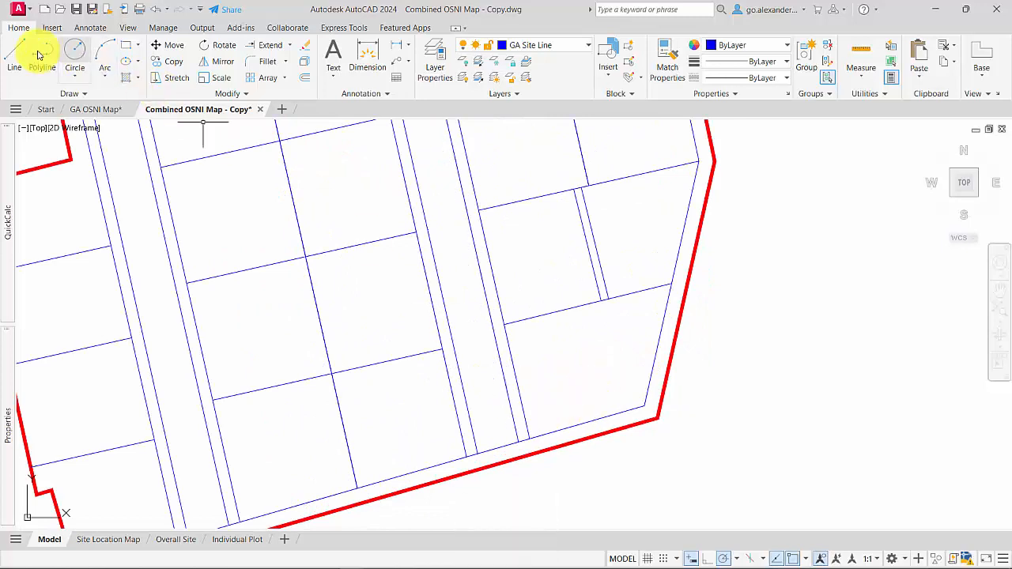
right_click(501, 265, "shift")
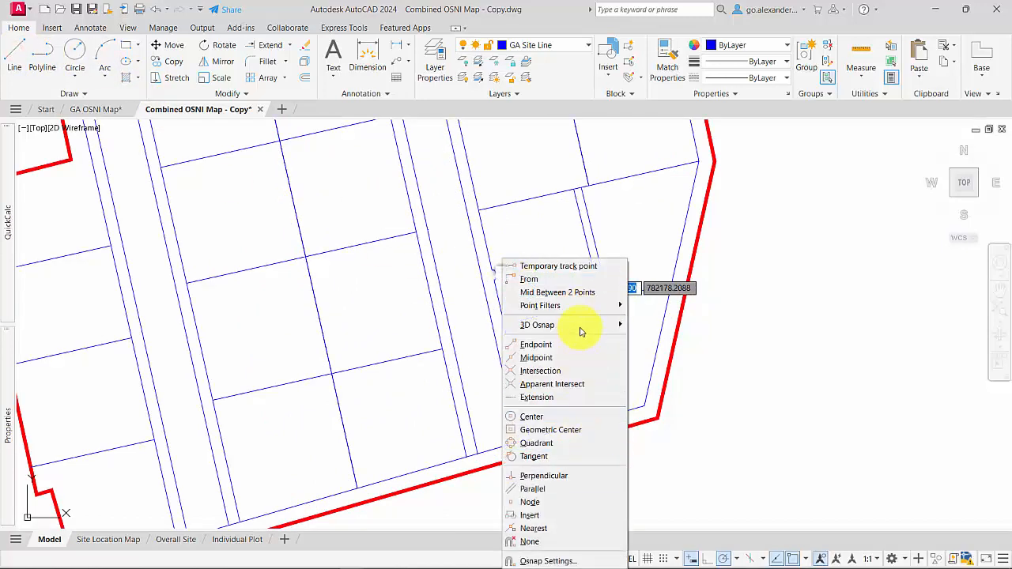
left_click(585, 291)
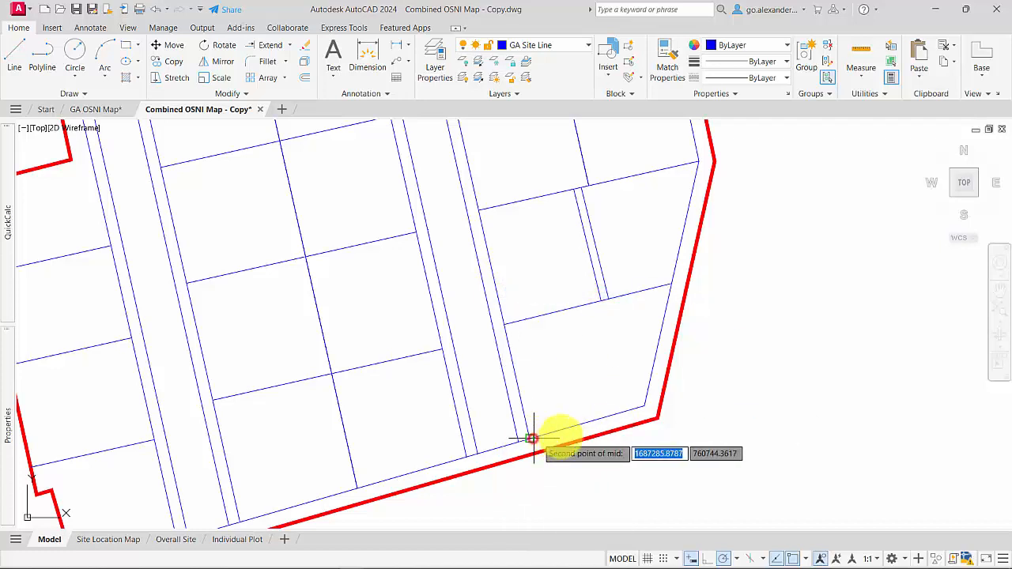
left_click(644, 406)
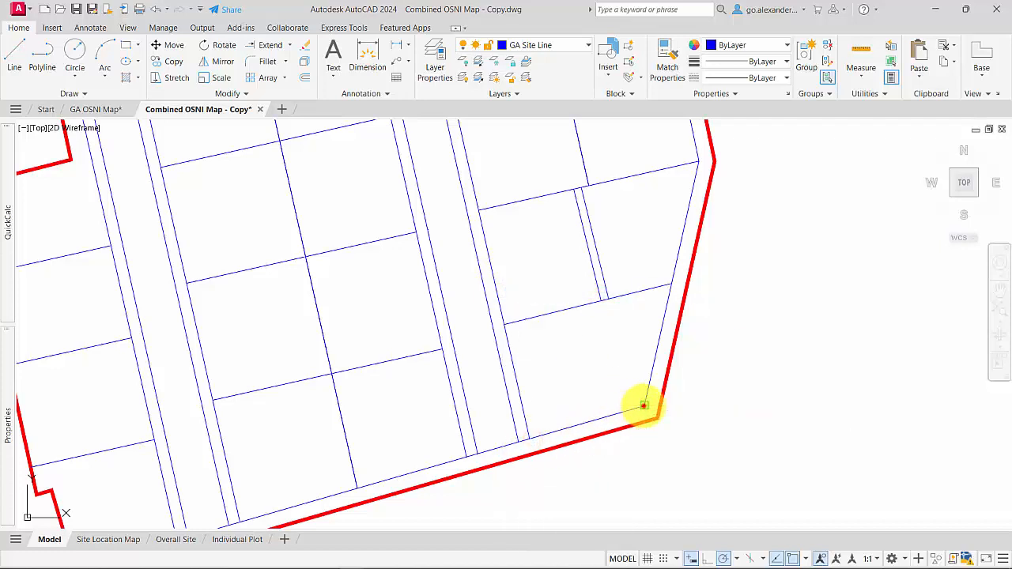
right_click(562, 342, "shift")
left_click(622, 253)
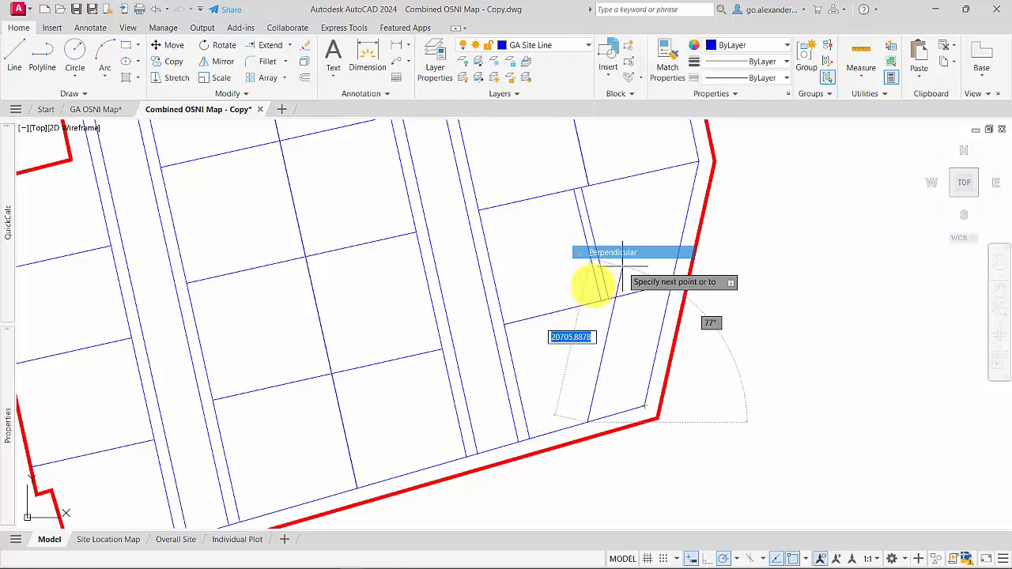
left_click(563, 309)
key("Return")
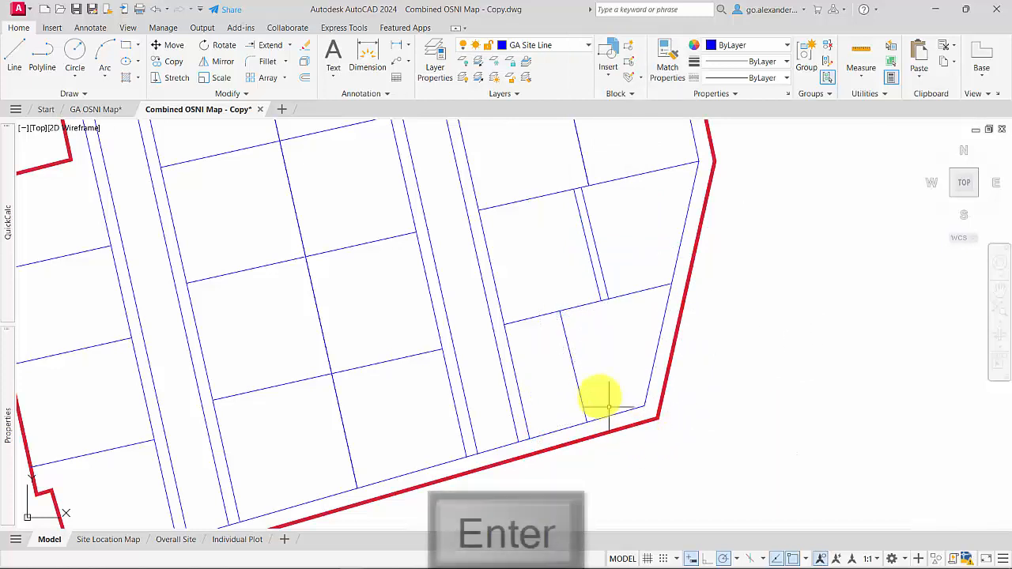
scroll(598, 393, "down", 2)
scroll(595, 372, "up", 4)
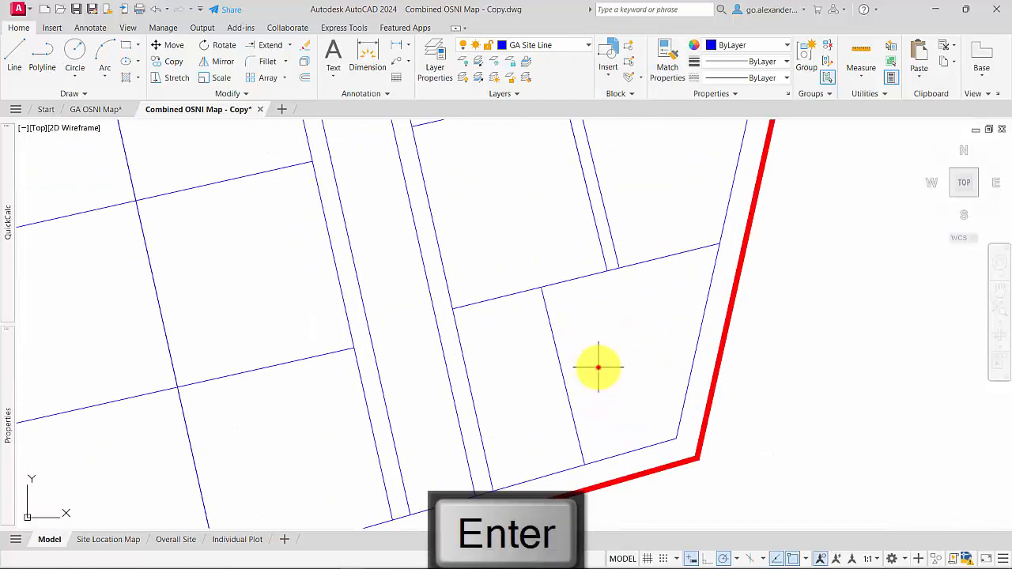
left_click(554, 352)
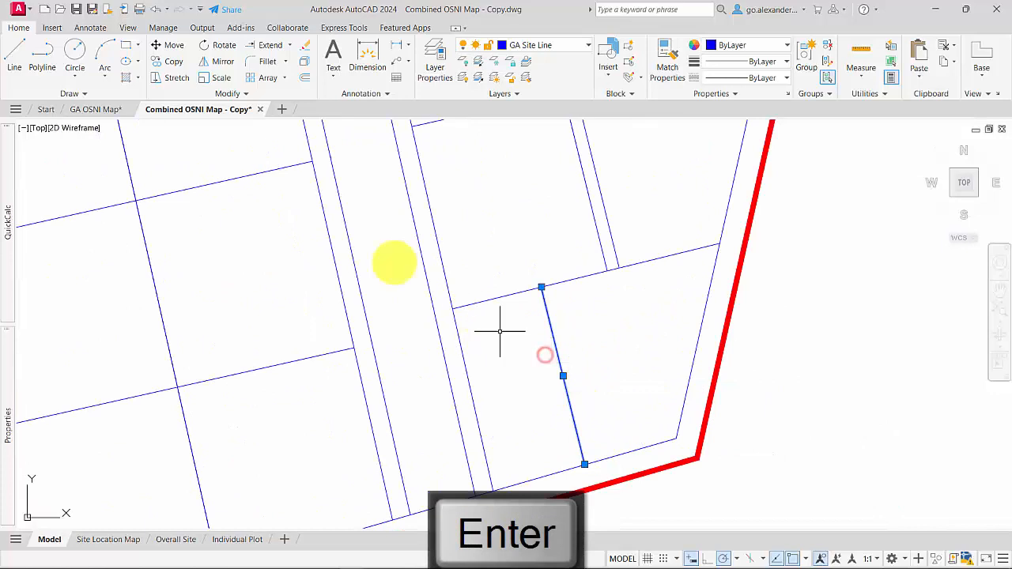
left_click(306, 80)
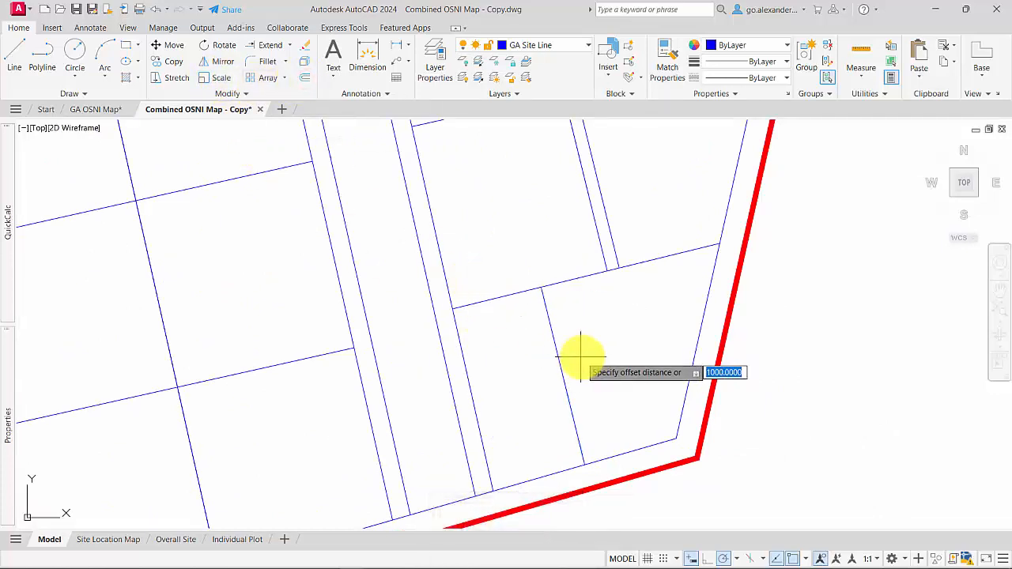
key("Escape")
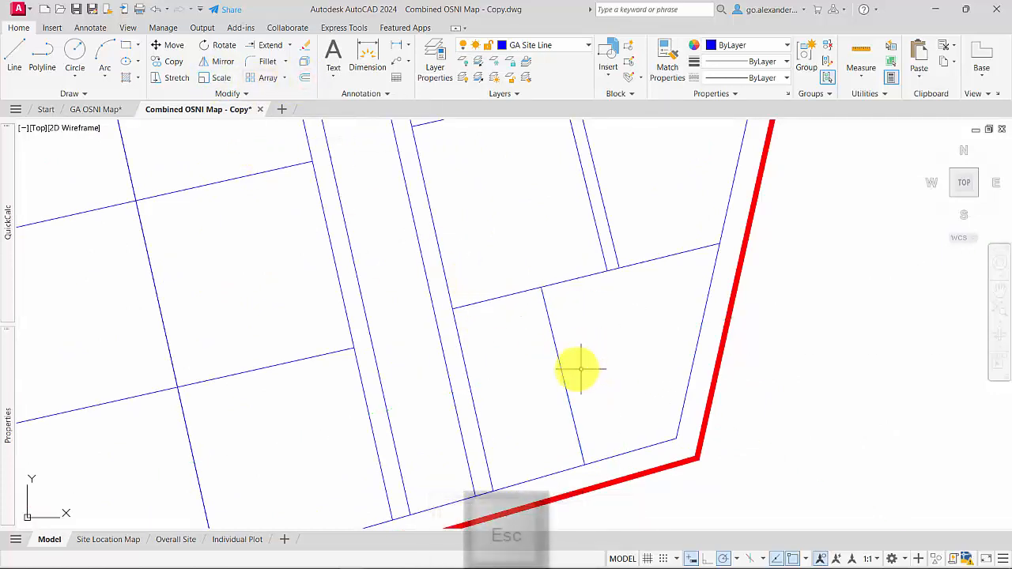
Offset the lowest plot's divider line 1000 to the right, and offset that copy another 1000 to the right
left_click(306, 80)
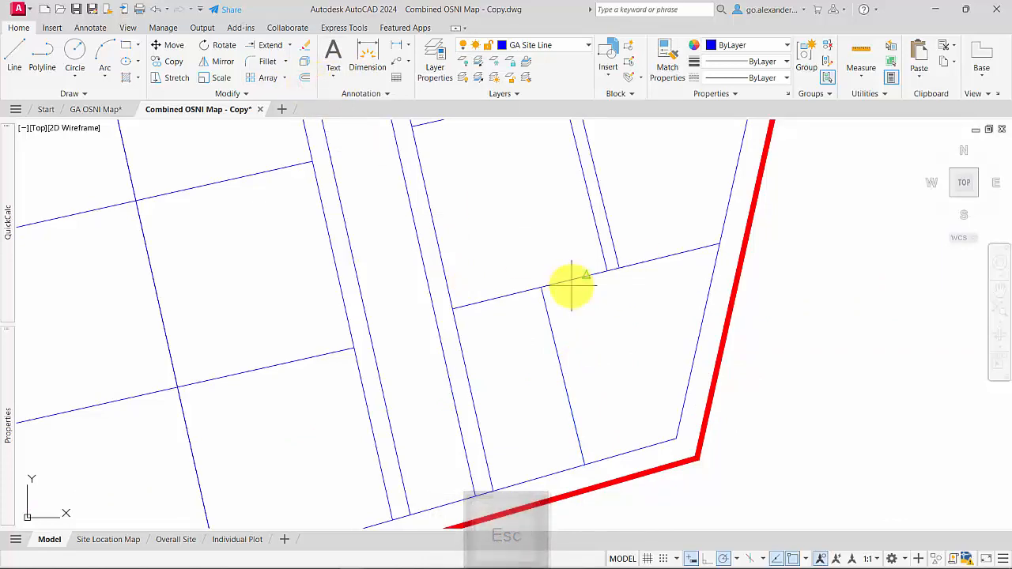
key("Return")
left_click(563, 372)
left_click(627, 372)
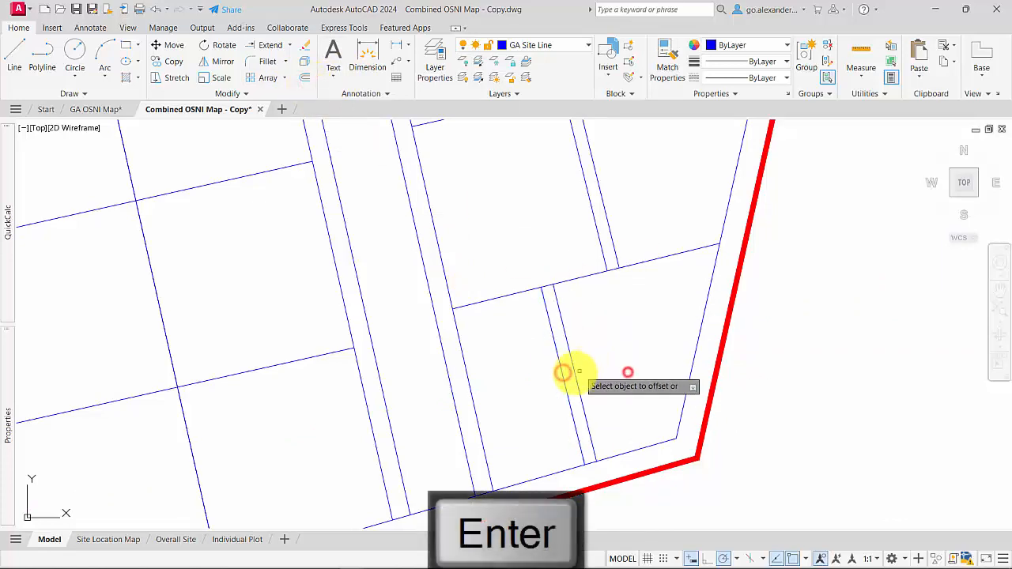
left_click(574, 372)
left_click(662, 378)
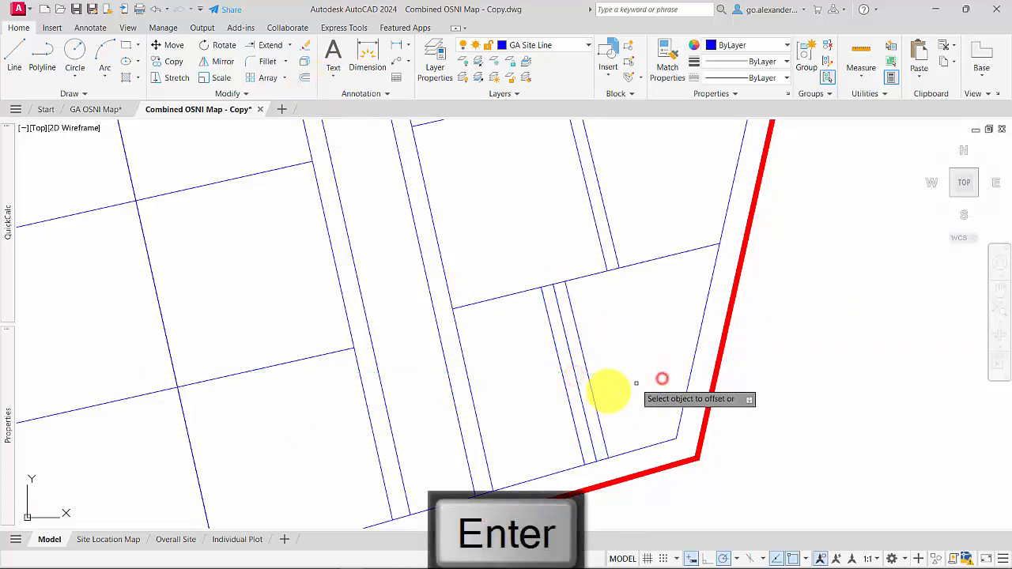
key("Escape")
Delete the two left lines of the three parallel dividers in the lowest right plot
left_click(584, 367)
left_click(542, 364)
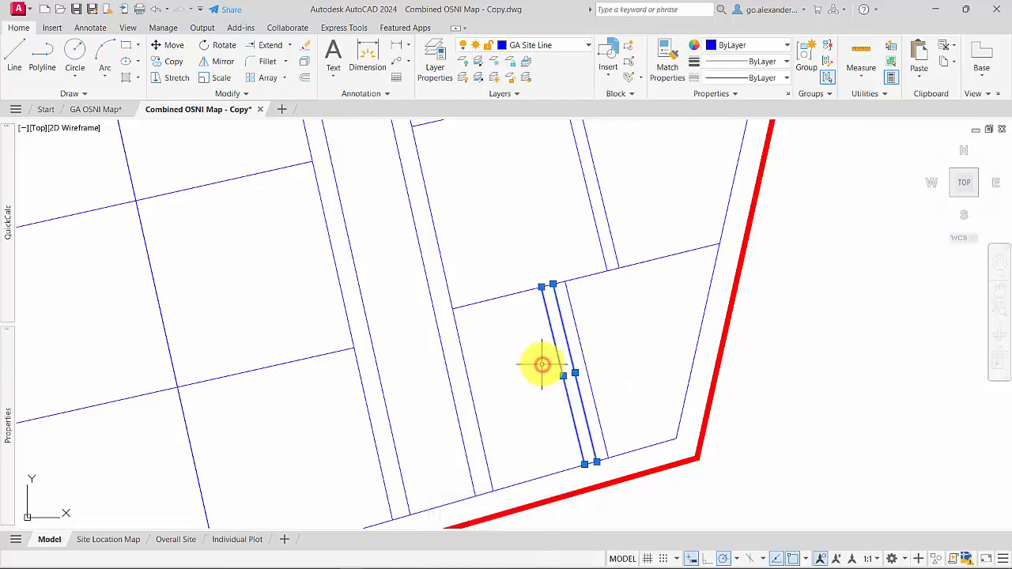
key("Delete")
scroll(593, 378, "down", 2)
scroll(558, 396, "up", 2)
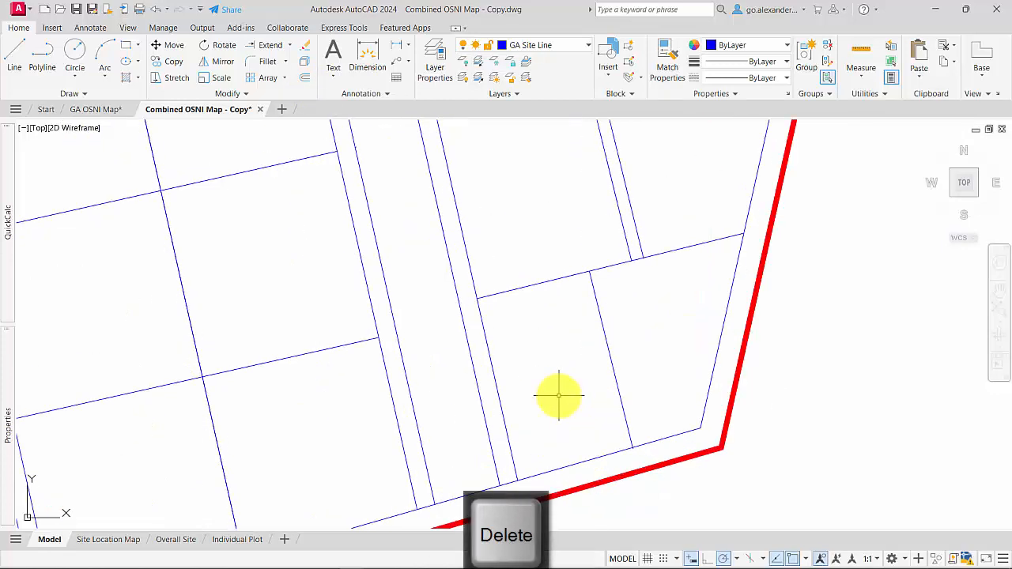
scroll(558, 395, "down", 2)
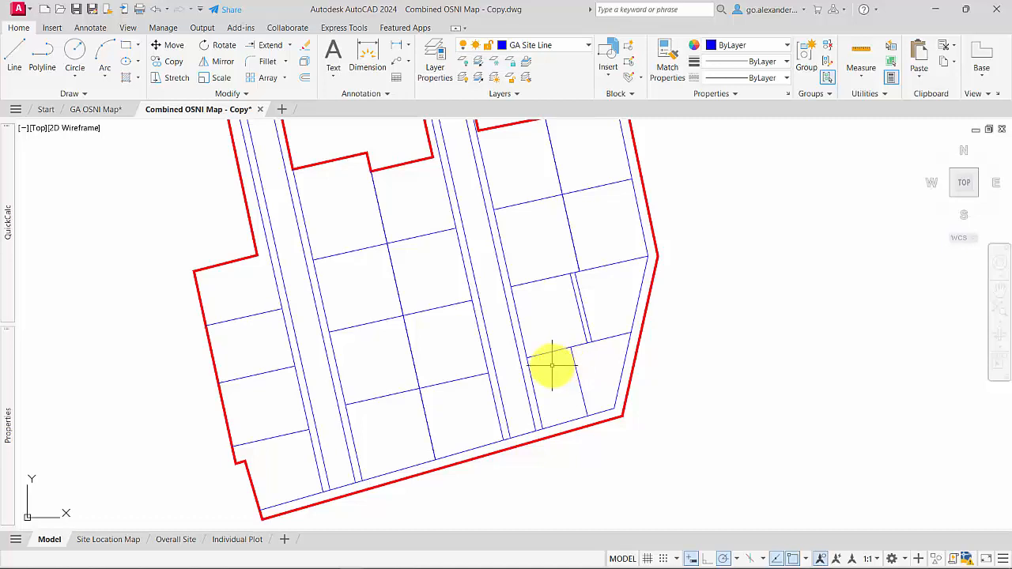
mouse_move(510, 334)
middle_mouse_down()
mouse_move(577, 343)
mouse_move(558, 351)
middle_mouse_up()
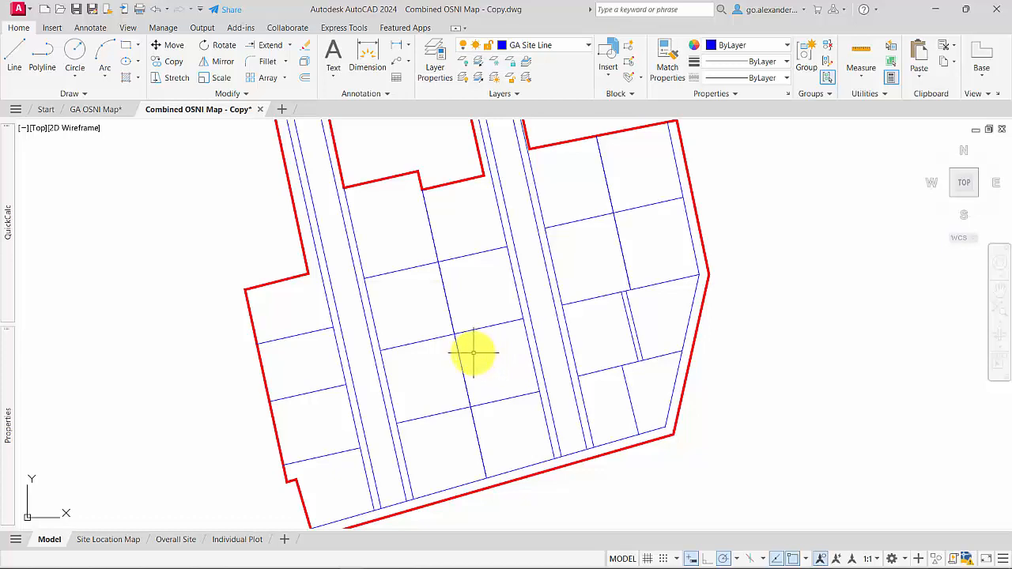
Create a layer named GA Houses, set its colour to green and make it the current layer
left_click(434, 57)
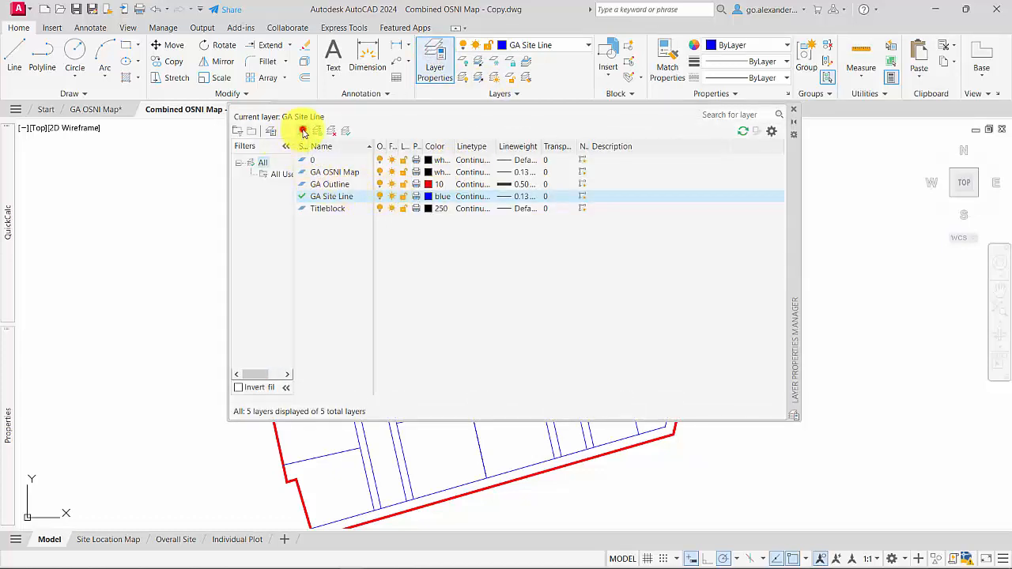
left_click(303, 131)
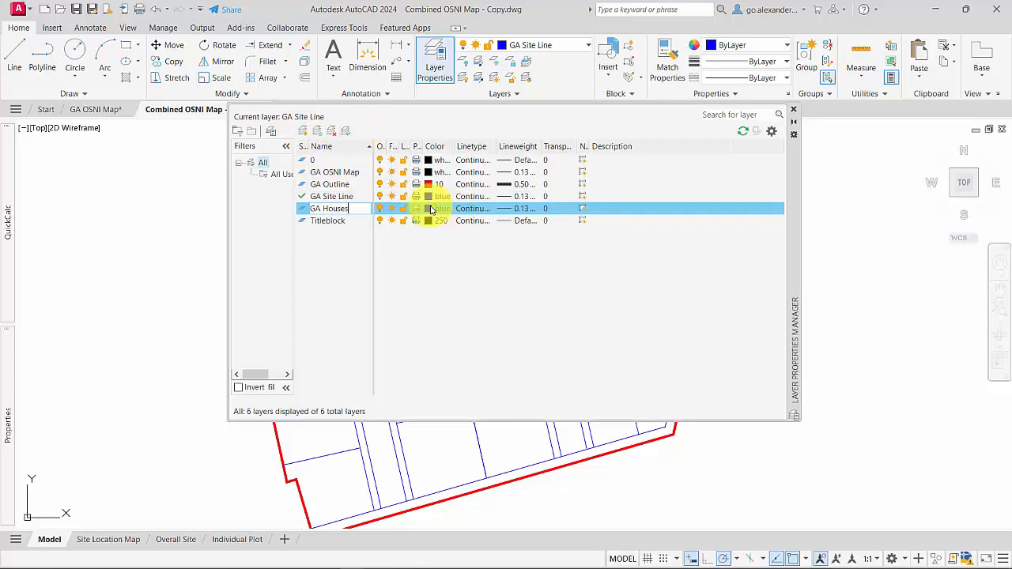
left_click(431, 209)
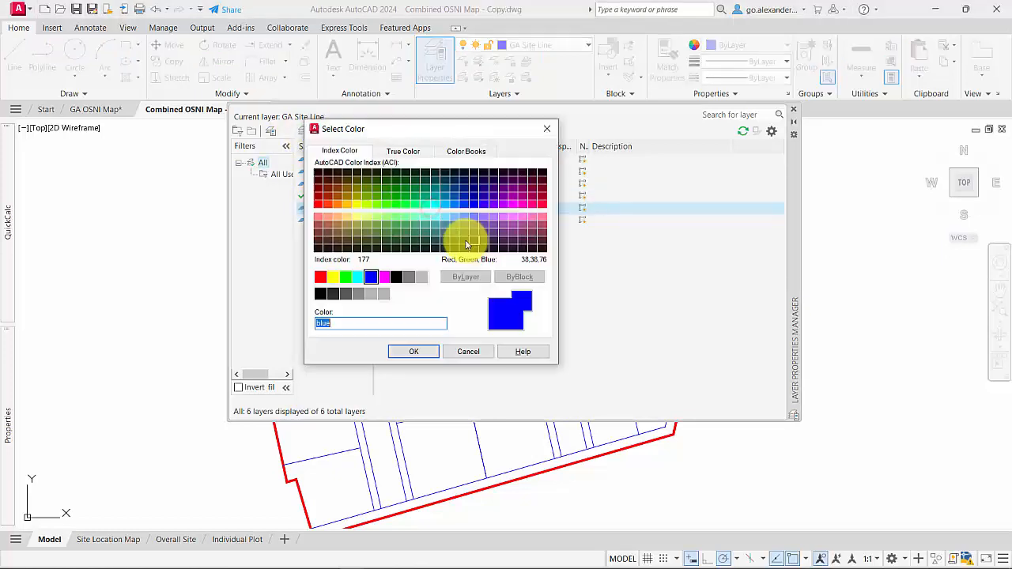
left_click(345, 278)
left_click(413, 351)
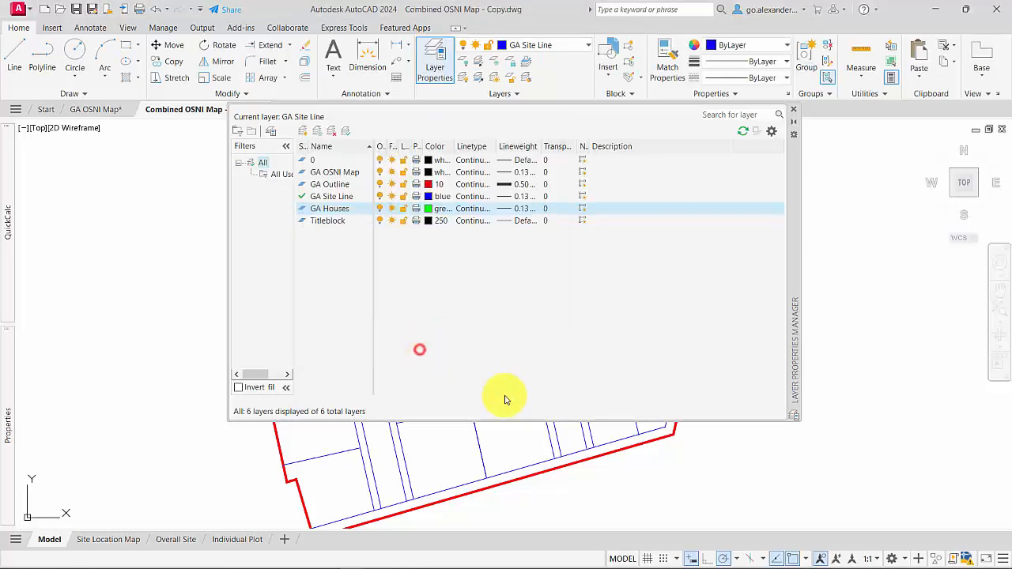
double_click(334, 210)
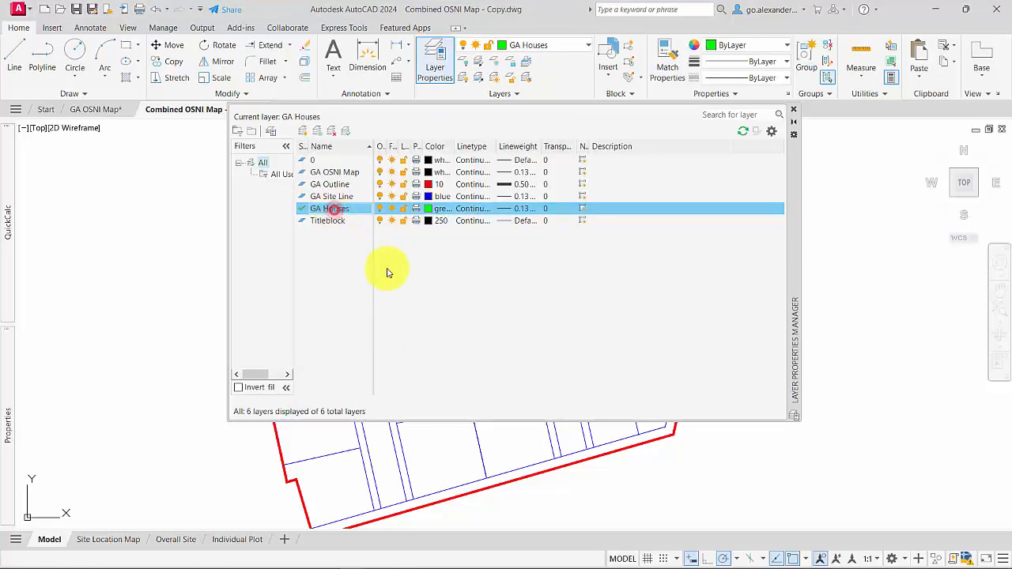
left_click(793, 111)
scroll(514, 294, "down", 3)
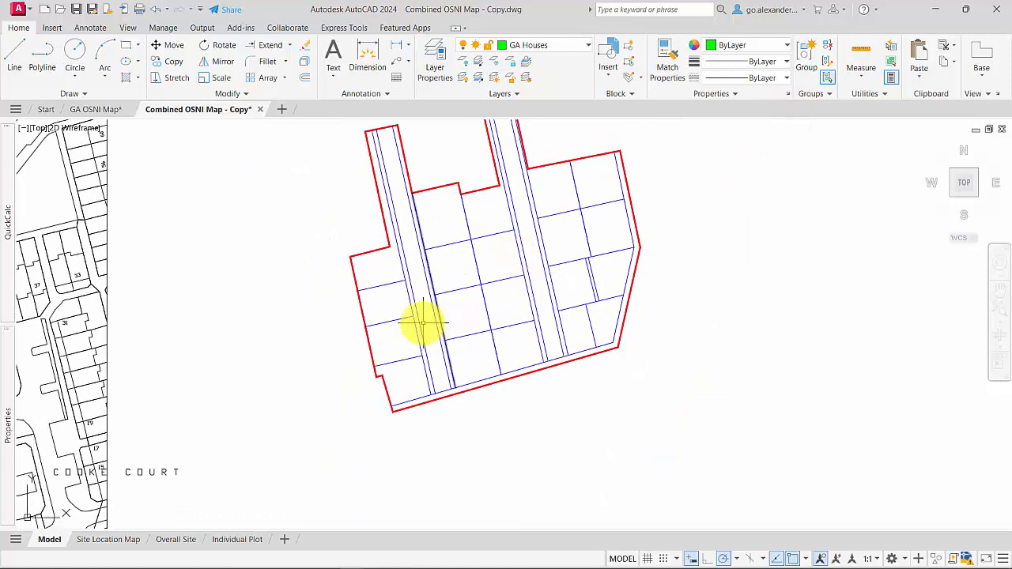
scroll(423, 322, "up", 4)
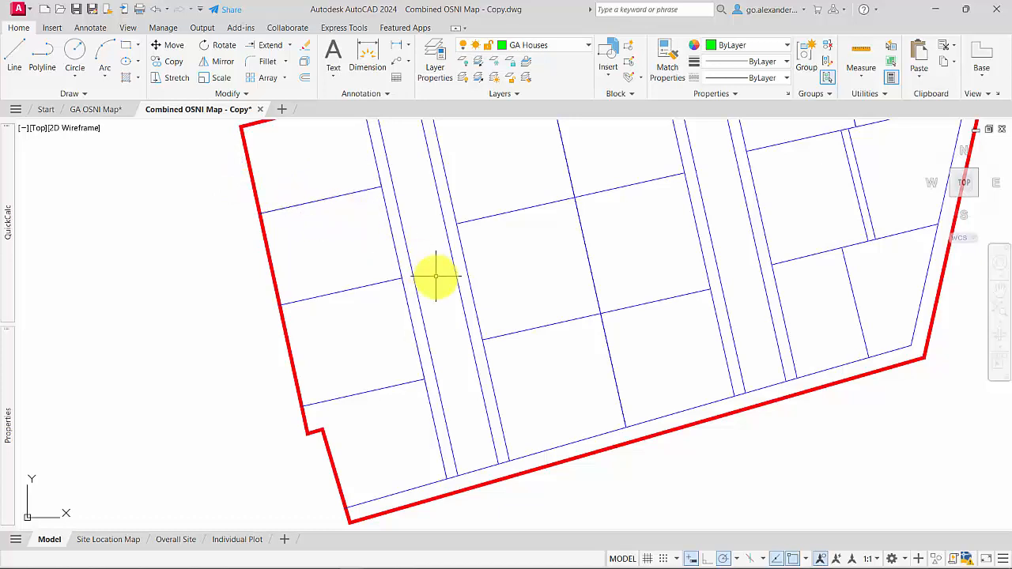
Draw an 8000 by 6000 rectangle as a house outline in the empty space below the site boundary
scroll(435, 276, "down", 2)
middle_click_drag(436, 275, 375, 298)
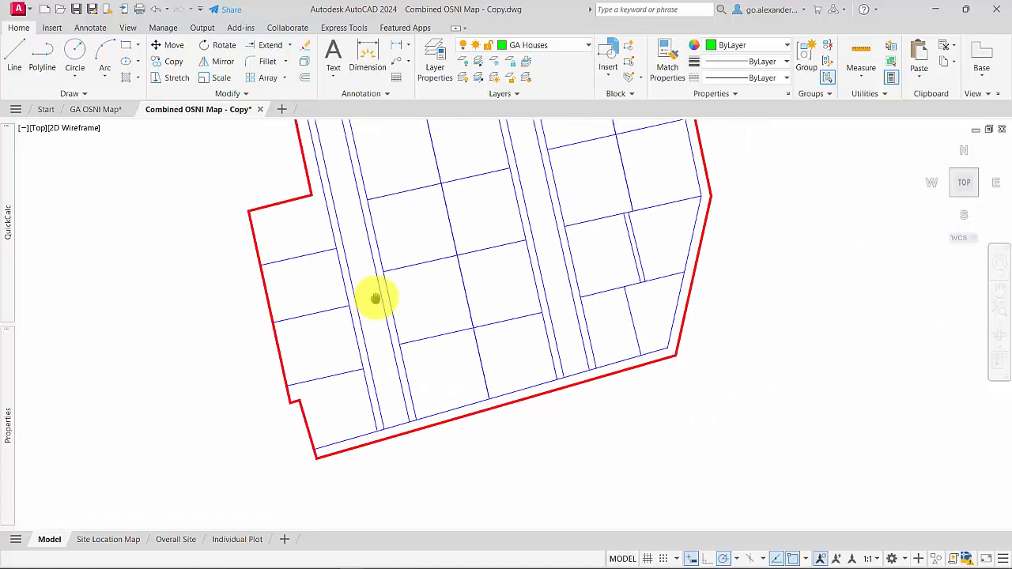
left_click(126, 49)
scroll(356, 442, "up", 2)
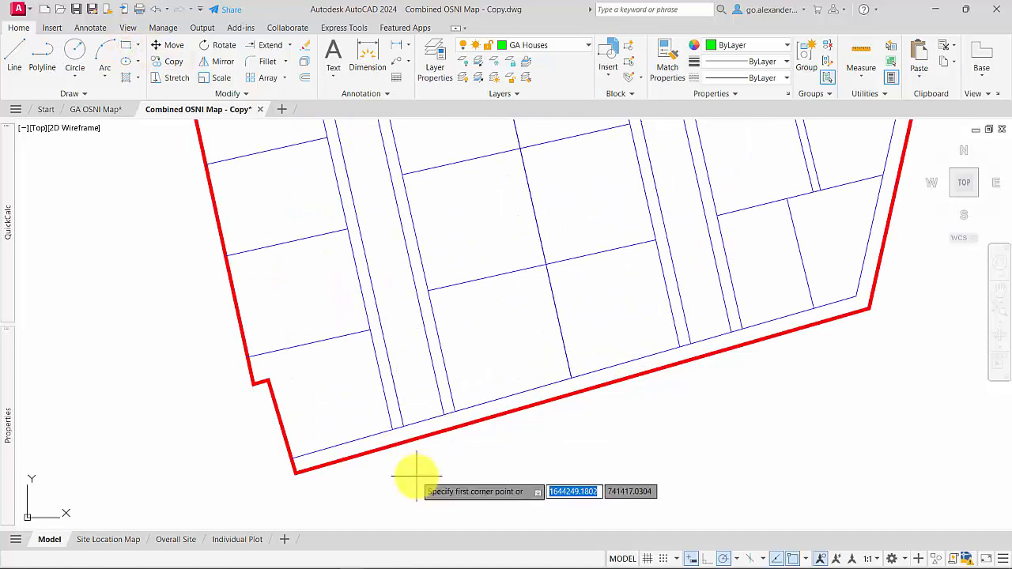
middle_click_drag(406, 475, 367, 407)
left_click(366, 418)
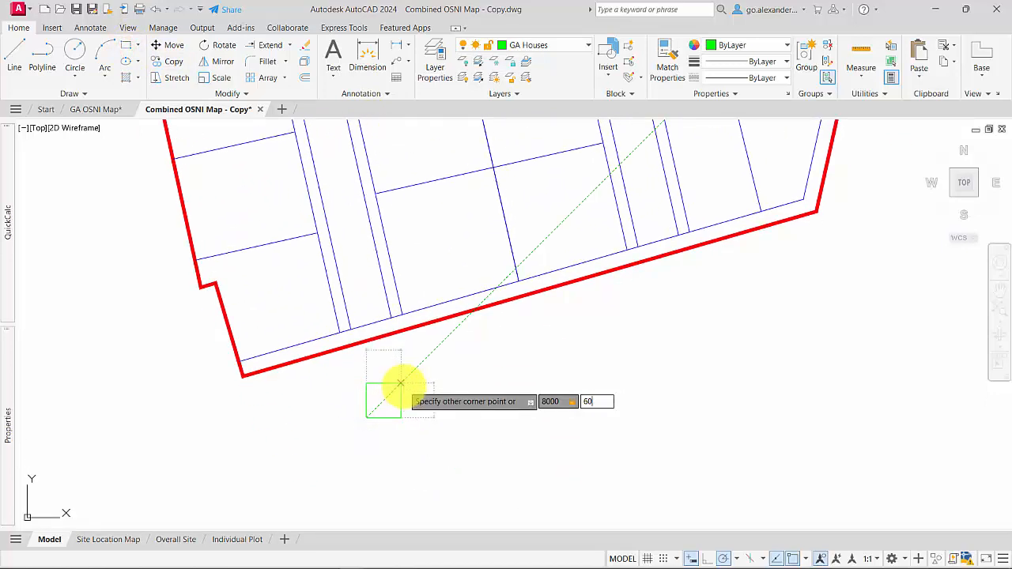
key("Return")
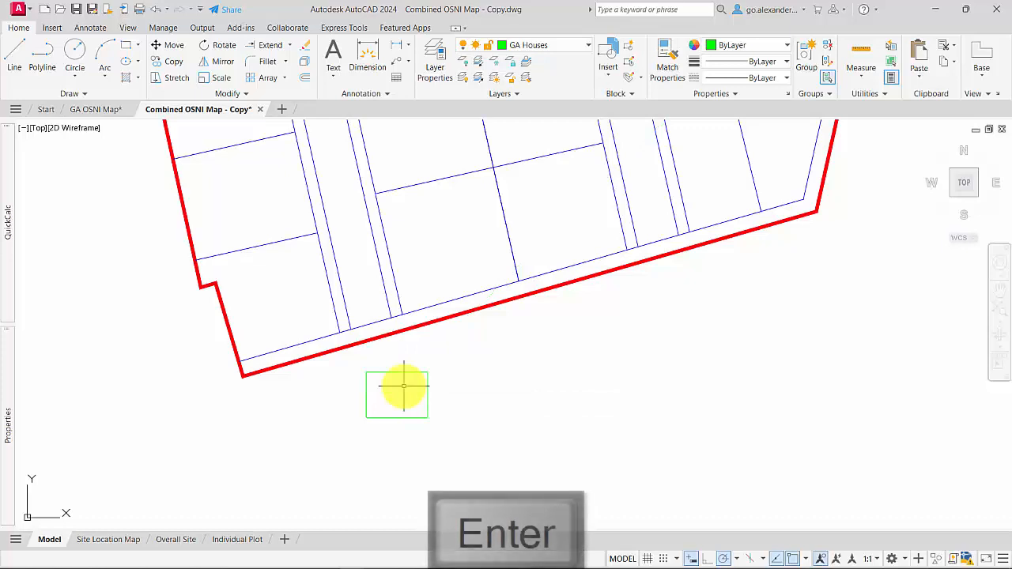
Move the house rectangle by its upper right corner onto the upper right corner of the lowest left plot
left_click(472, 399)
left_click(419, 388)
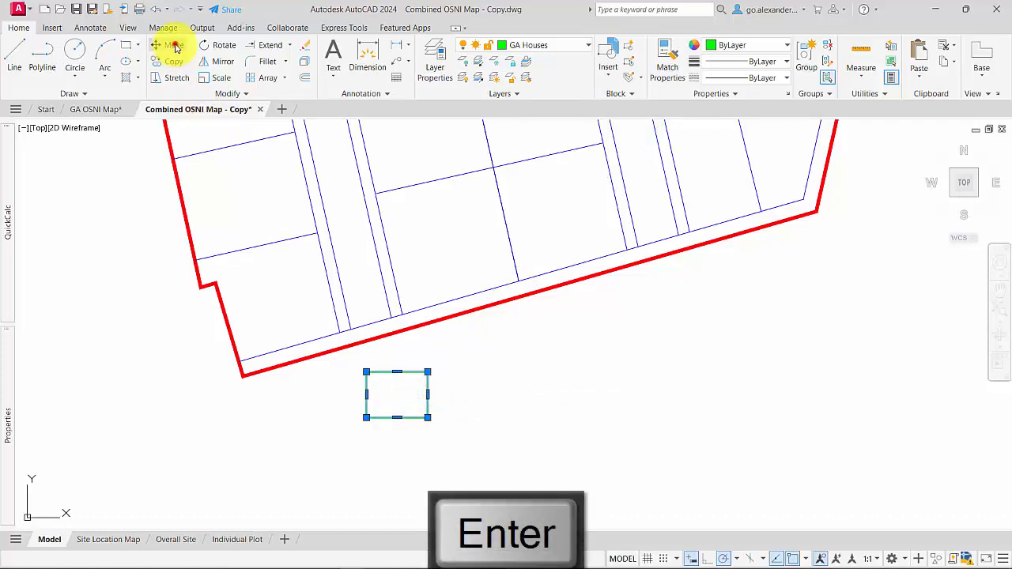
left_click(174, 45)
left_click(428, 372)
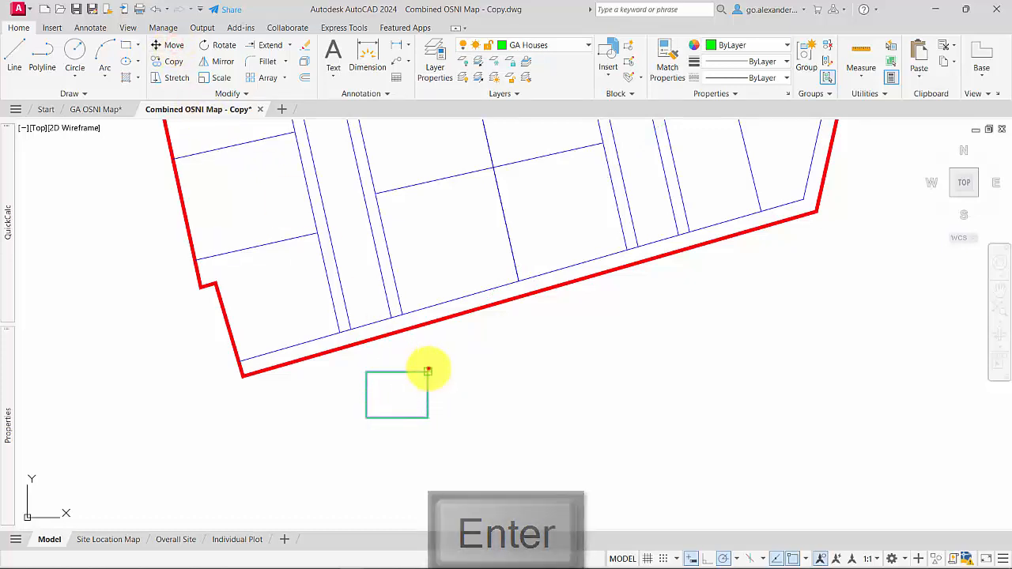
left_click(319, 232)
Rotate the house rectangle about its upper right corner by reference, aligning its top edge with the plot's upper dividing line
scroll(282, 293, "up", 4)
middle_click_drag(274, 276, 321, 336)
left_click(333, 365)
left_click(308, 279)
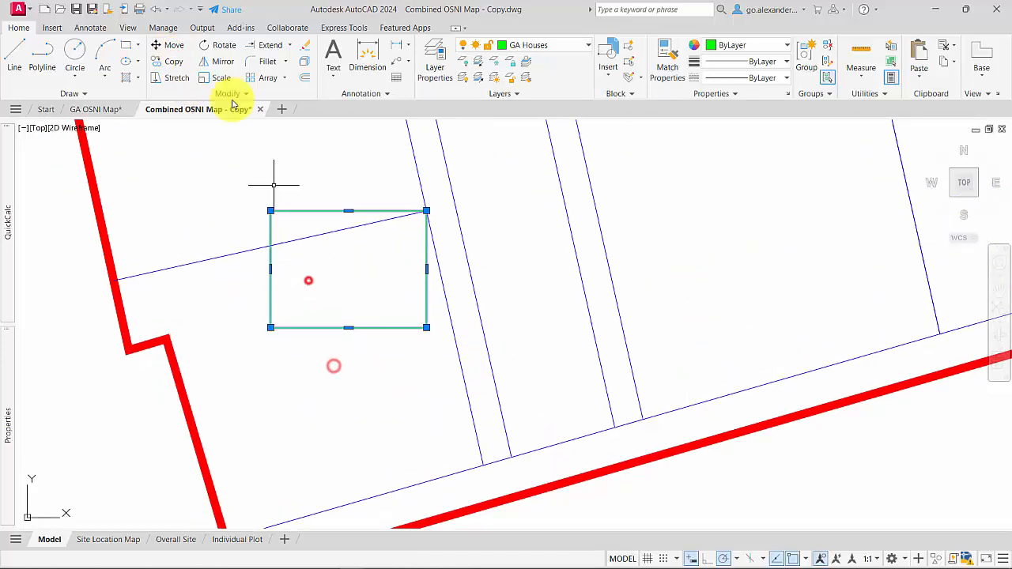
left_click(226, 48)
left_click(426, 211)
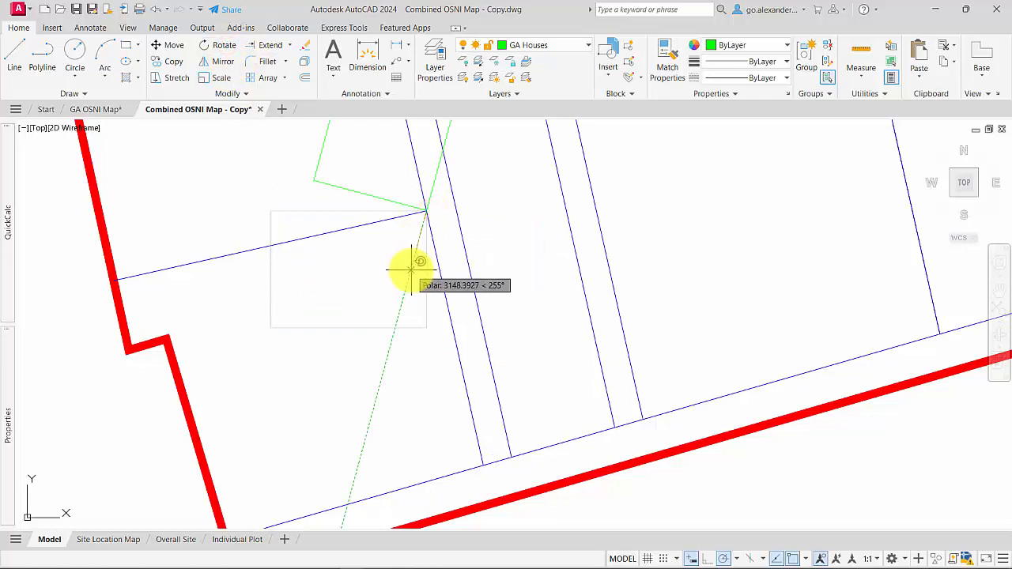
key("Down")
left_click(463, 336)
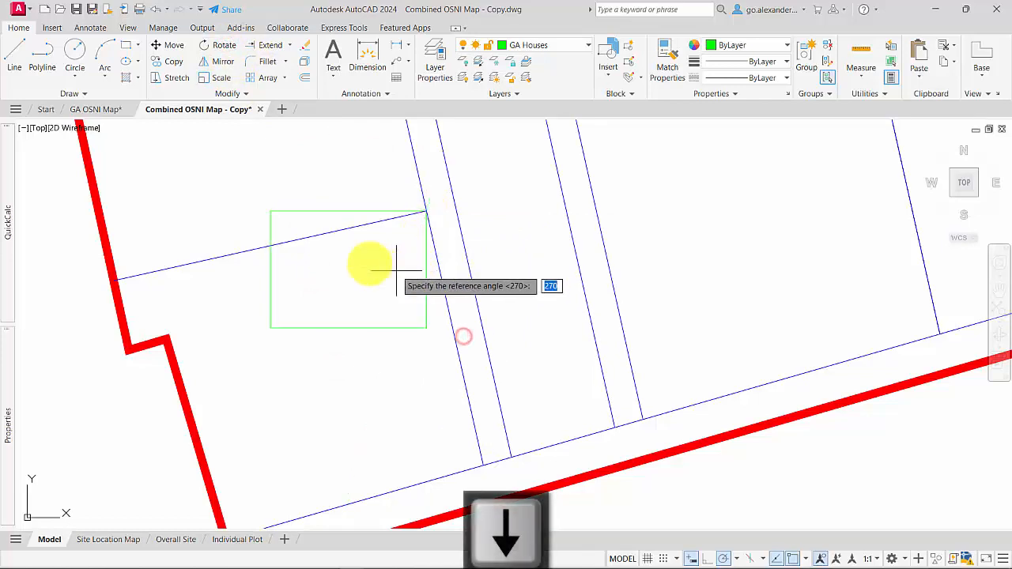
left_click(426, 211)
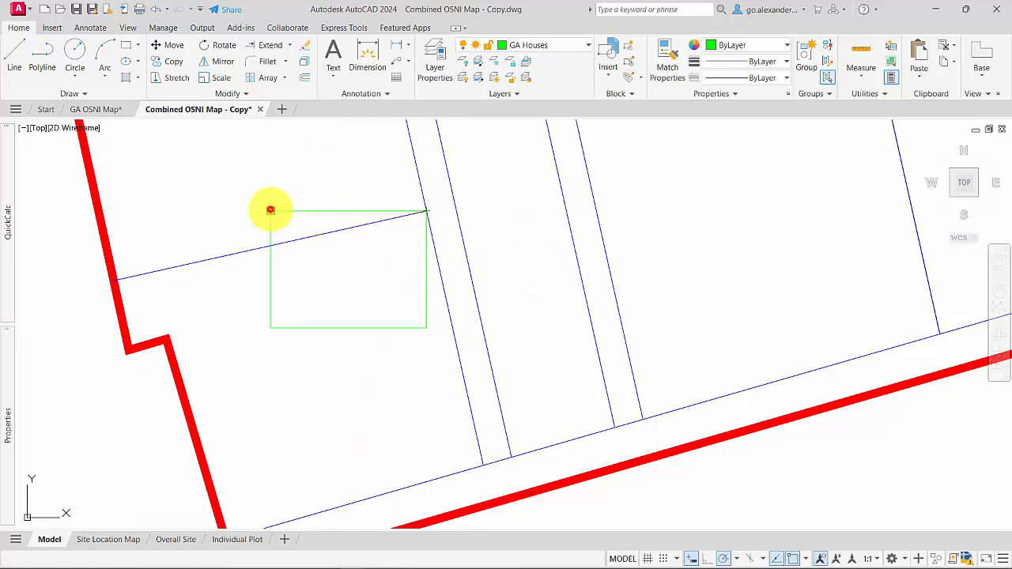
left_click(270, 210)
right_click(239, 222, "shift")
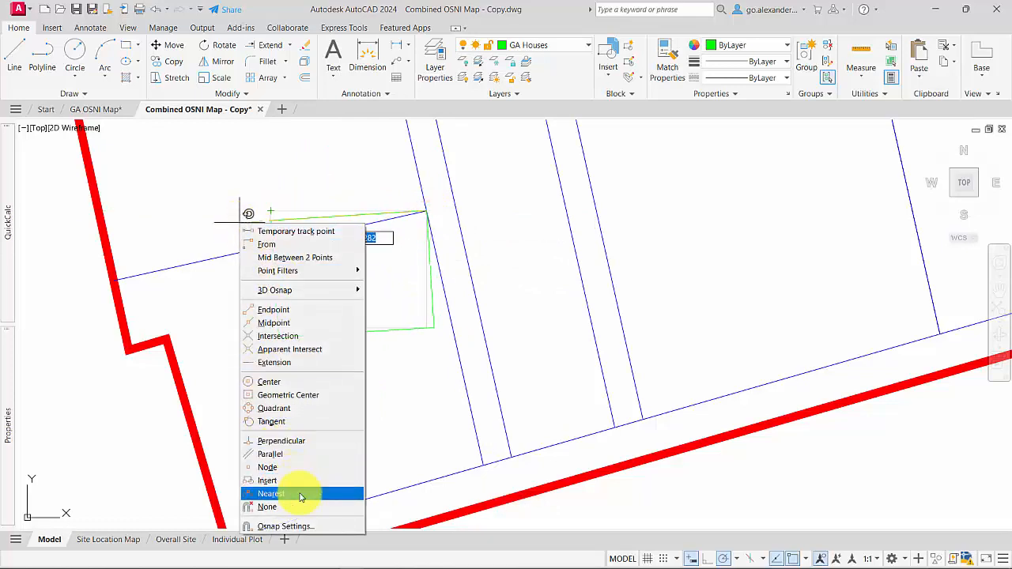
left_click(300, 497)
left_click(228, 258)
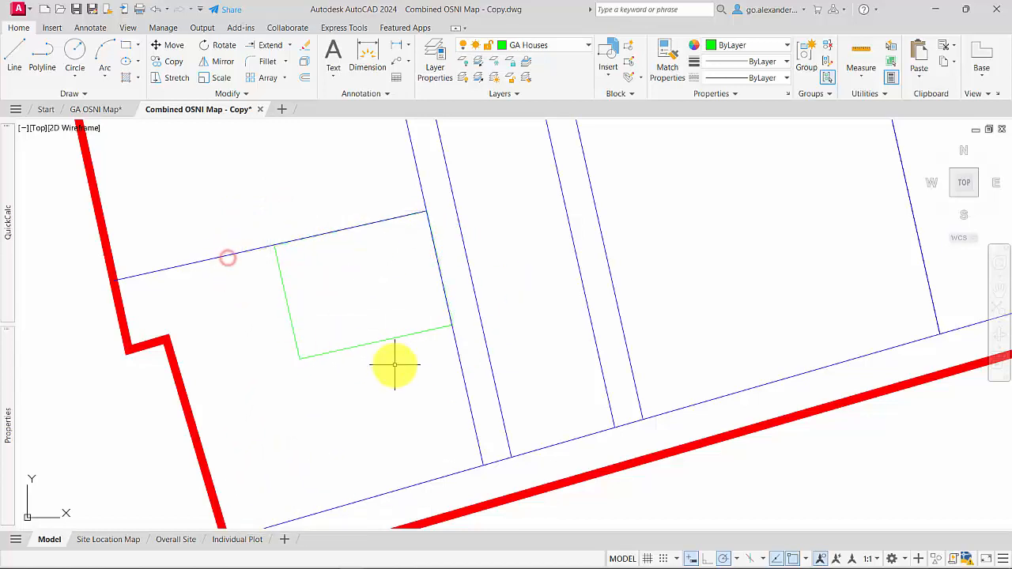
Offset the right-hand line of the lowest left plot 3000 towards the inside of the plot
scroll(294, 242, "up", 3)
scroll(366, 248, "down", 3)
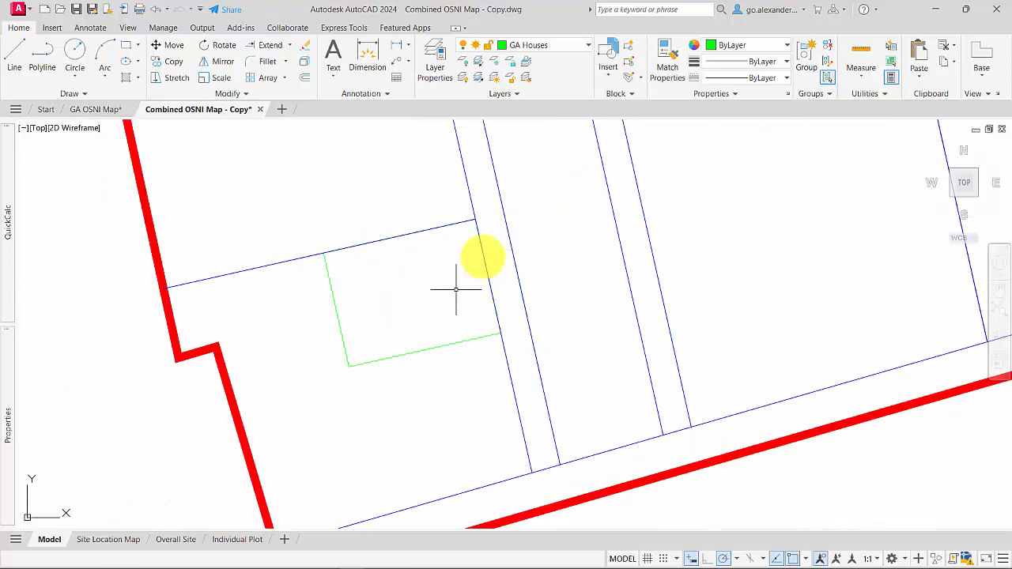
scroll(447, 332, "down", 1)
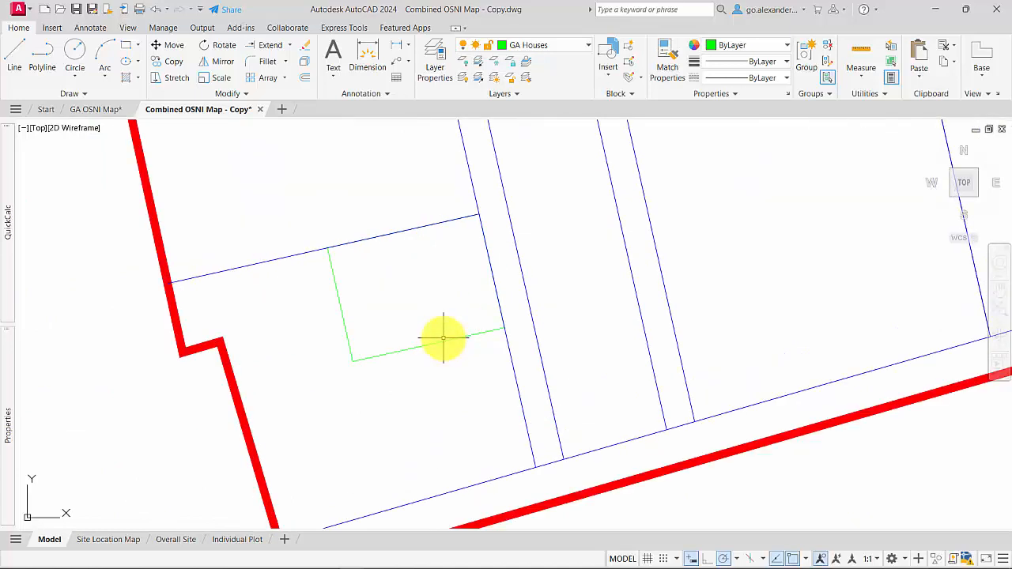
scroll(456, 335, "down", 2)
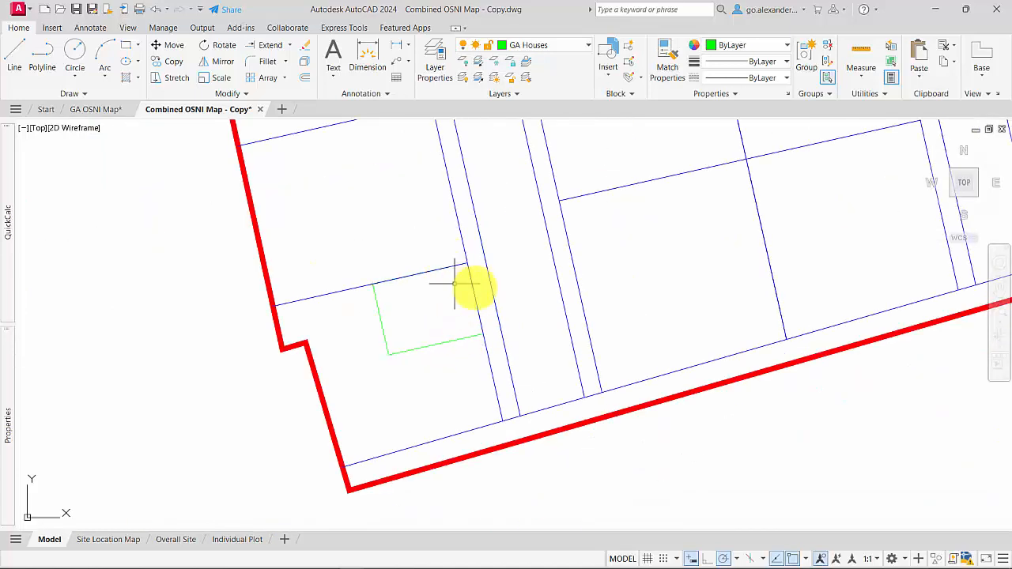
scroll(445, 309, "up", 2)
scroll(444, 313, "down", 1)
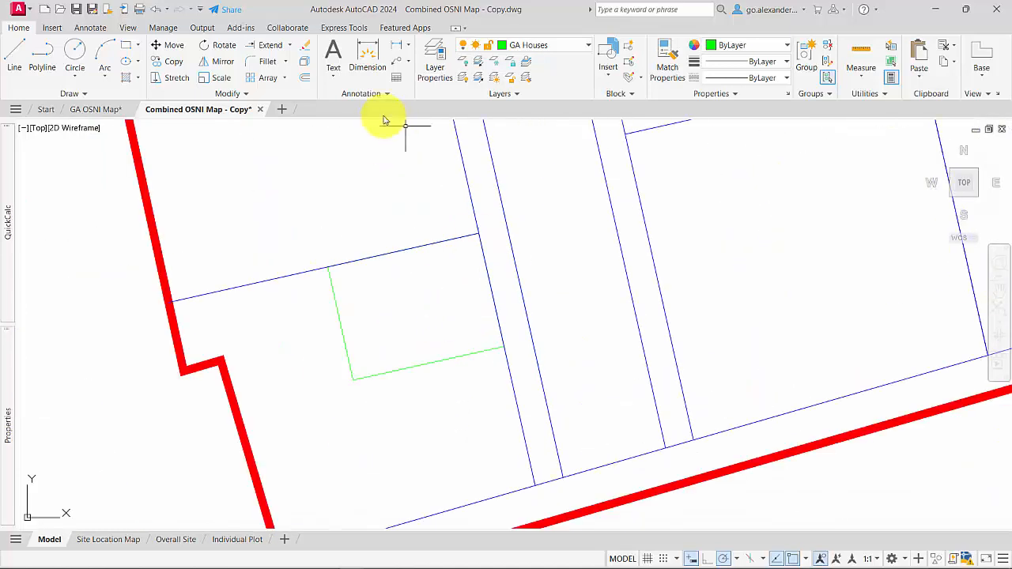
left_click(306, 78)
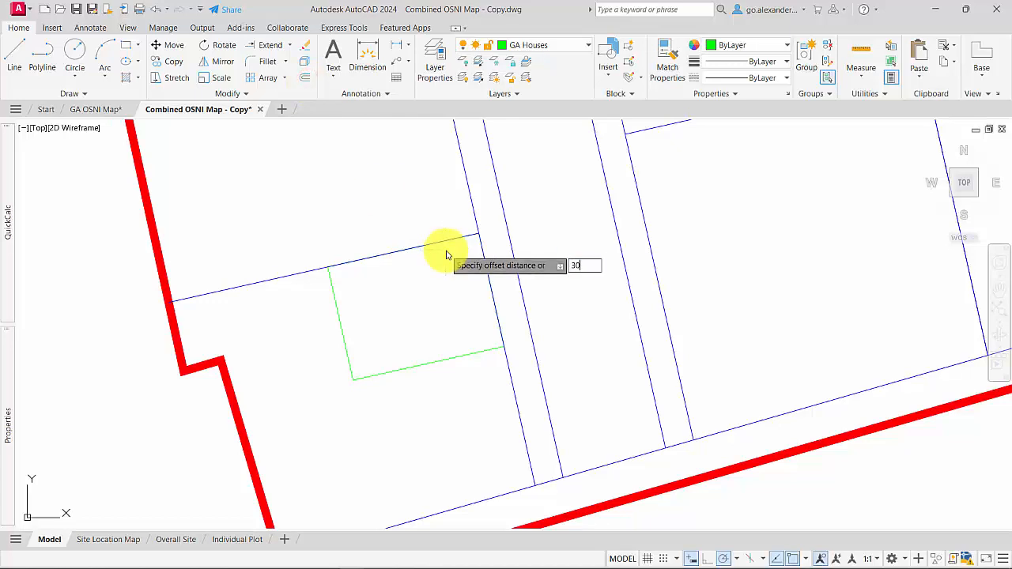
key("Return")
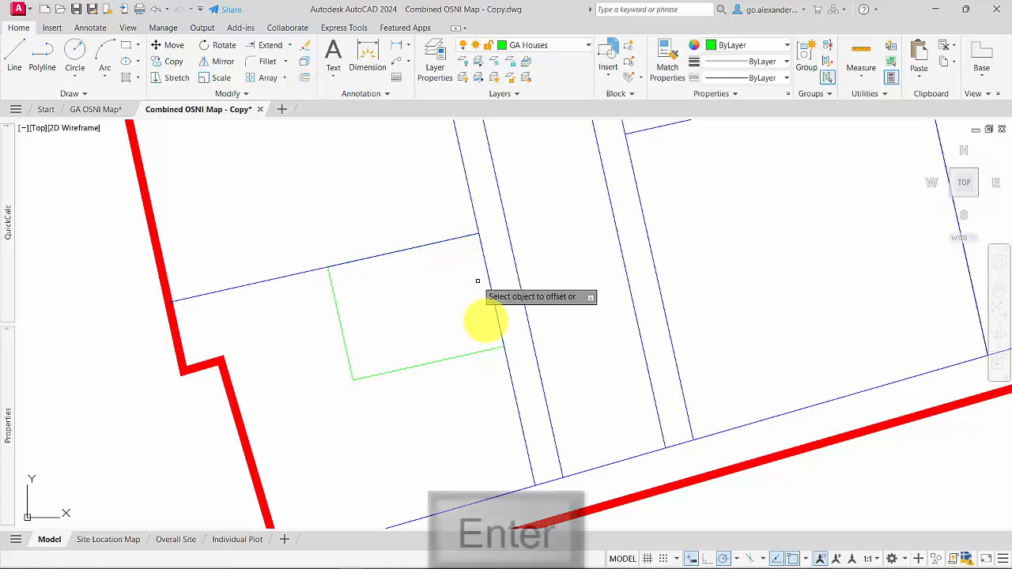
left_click(511, 372)
left_click(466, 388)
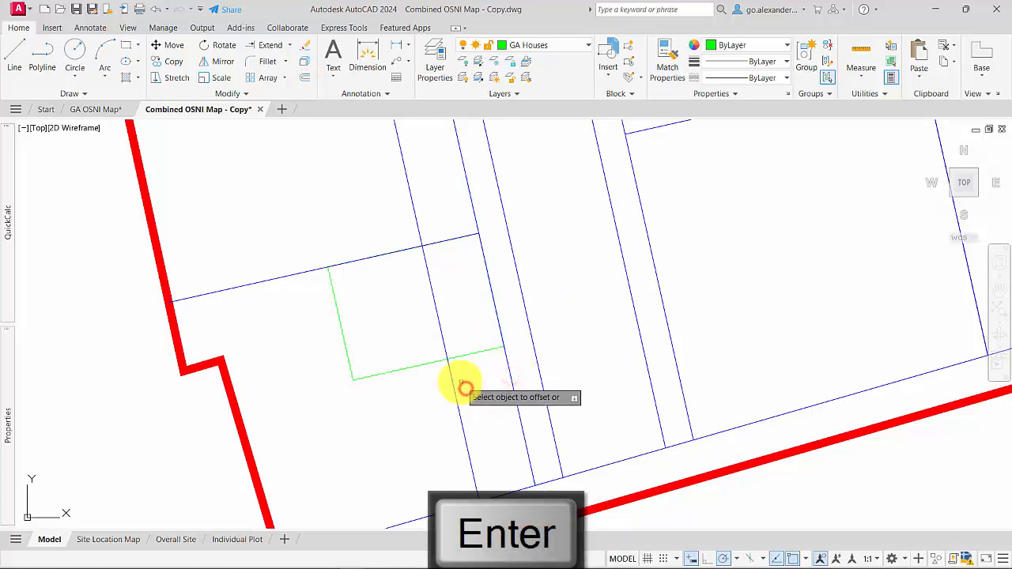
key("Return")
Move the house rectangle by its upper right corner to where the offset line crosses the plot's upper dividing line
left_click(407, 421)
left_click(385, 352)
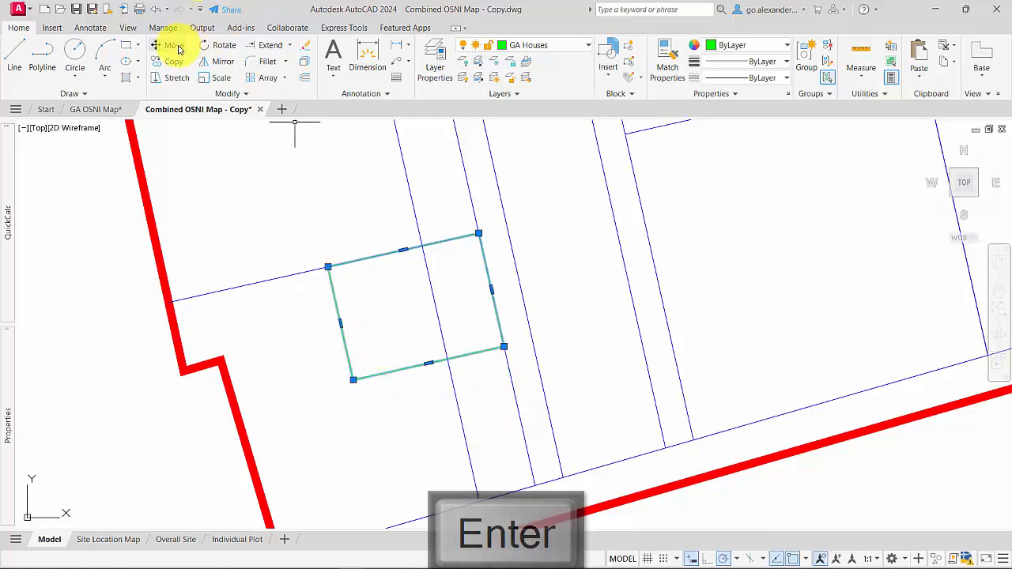
left_click(174, 45)
left_click(481, 234)
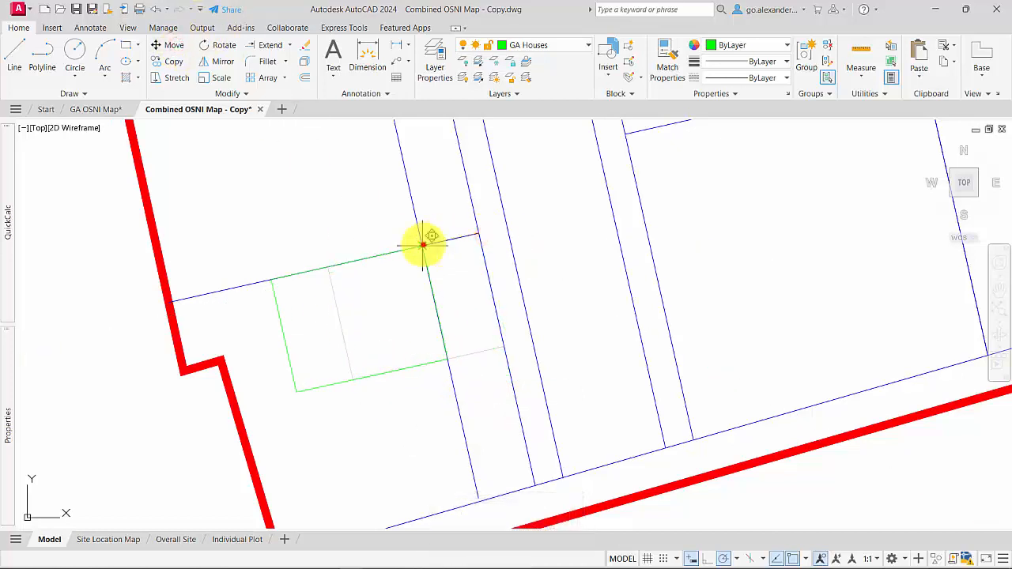
left_click(422, 241)
scroll(386, 337, "down", 4)
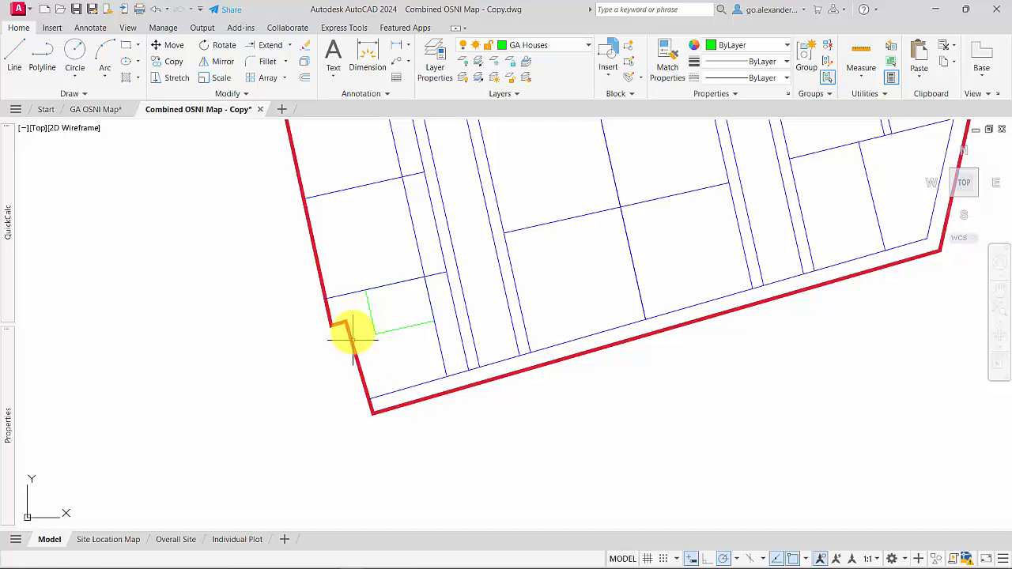
Copy the house rectangle upward from its lower right to its upper right corner, forming a semi-detached pair across the plot divider
scroll(352, 338, "up", 2)
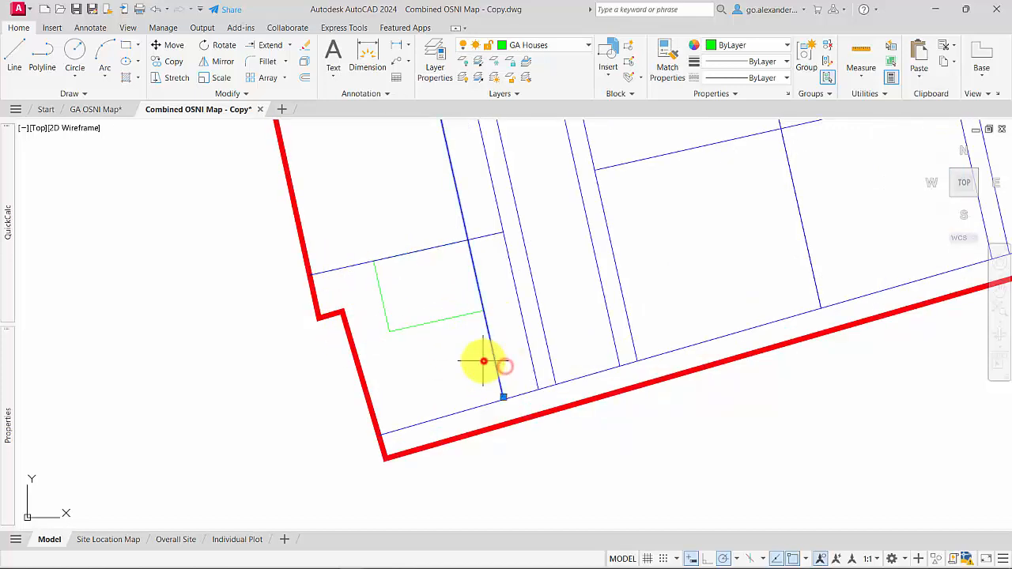
key("Escape")
scroll(407, 400, "down", 3)
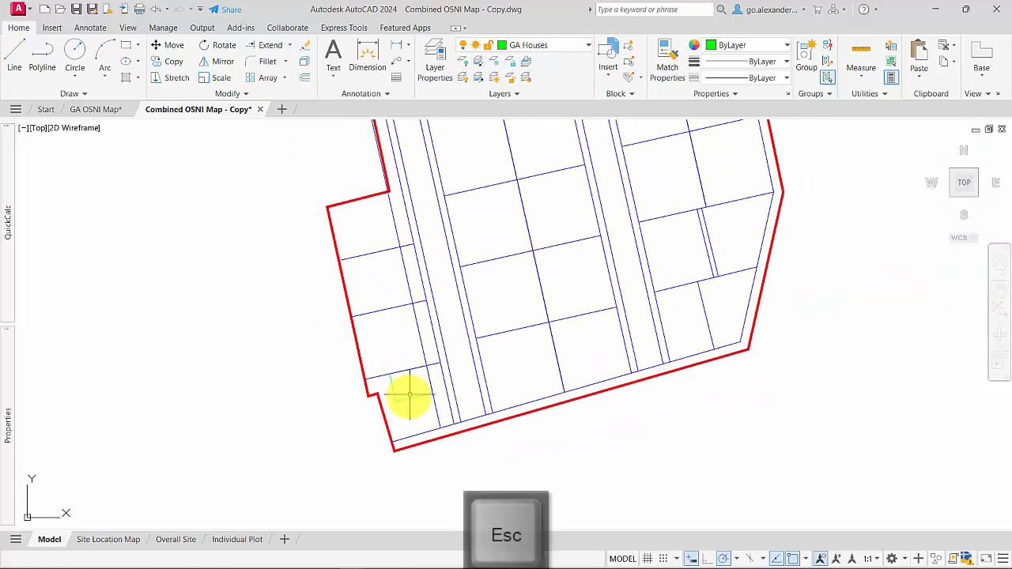
scroll(413, 403, "up", 3)
left_click(413, 403)
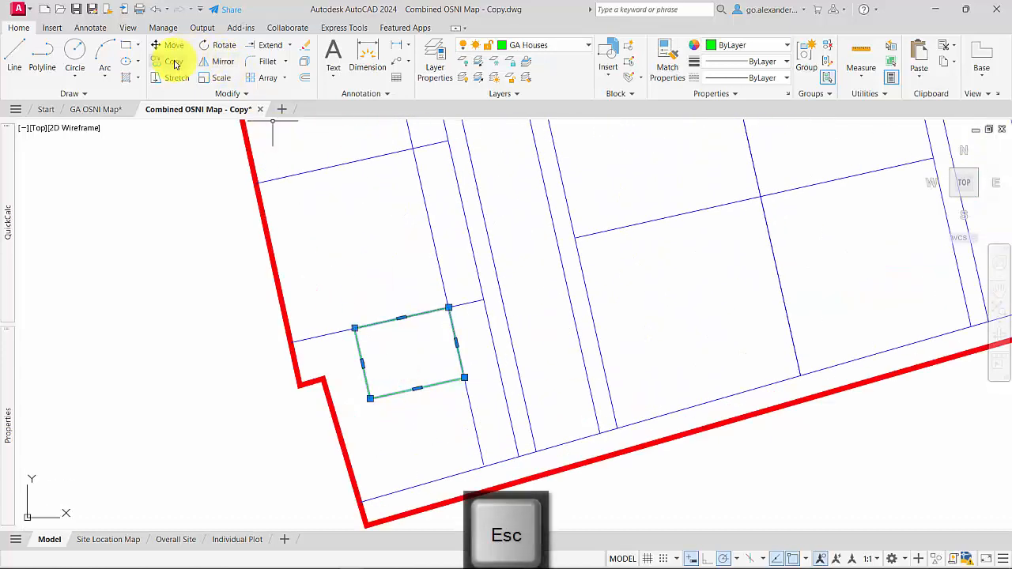
left_click(464, 380)
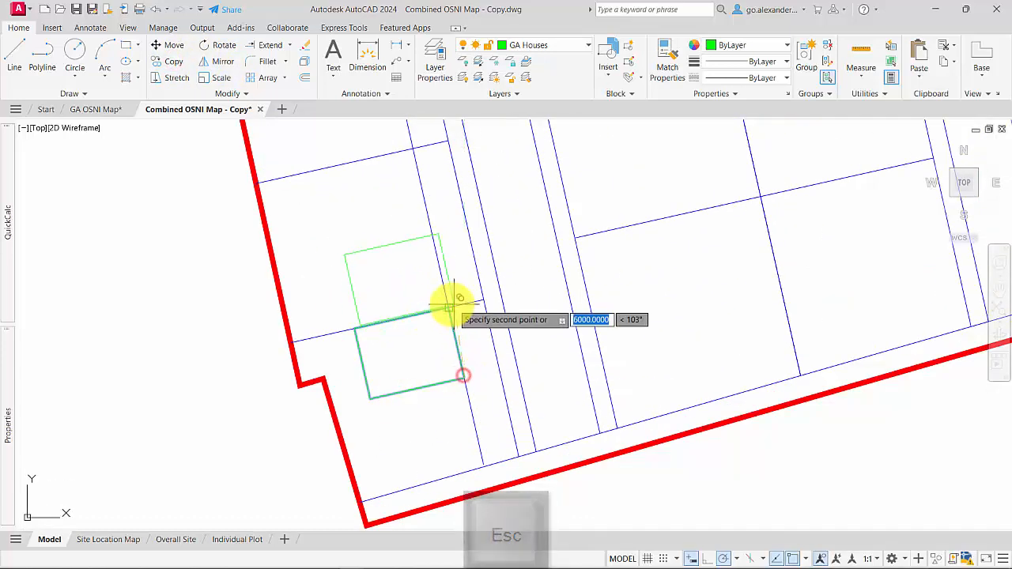
key("Escape")
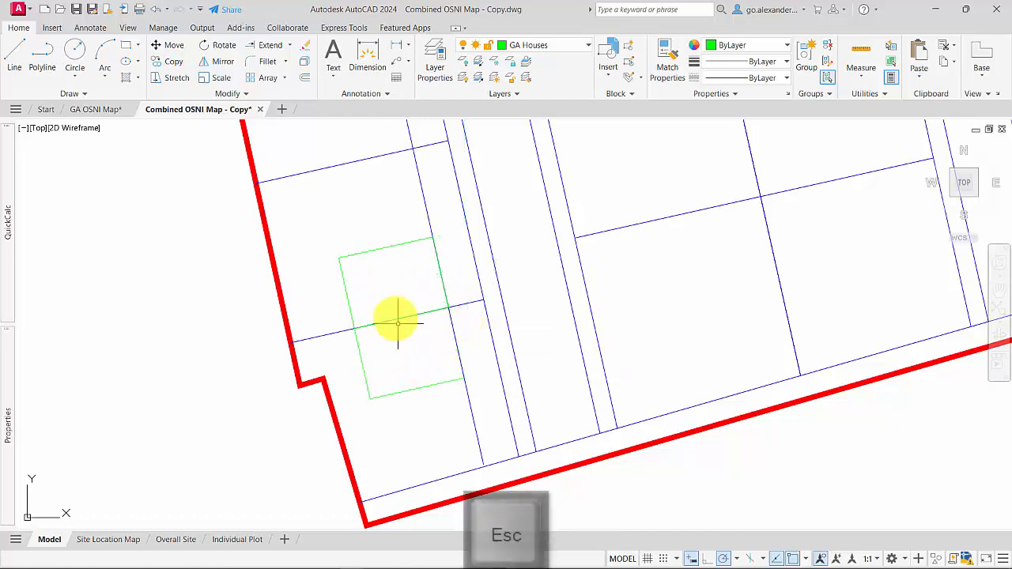
Copy the pair of houses from their shared right corner to where the offset line crosses the left block's uppermost divider
left_click(389, 370)
left_click(356, 356)
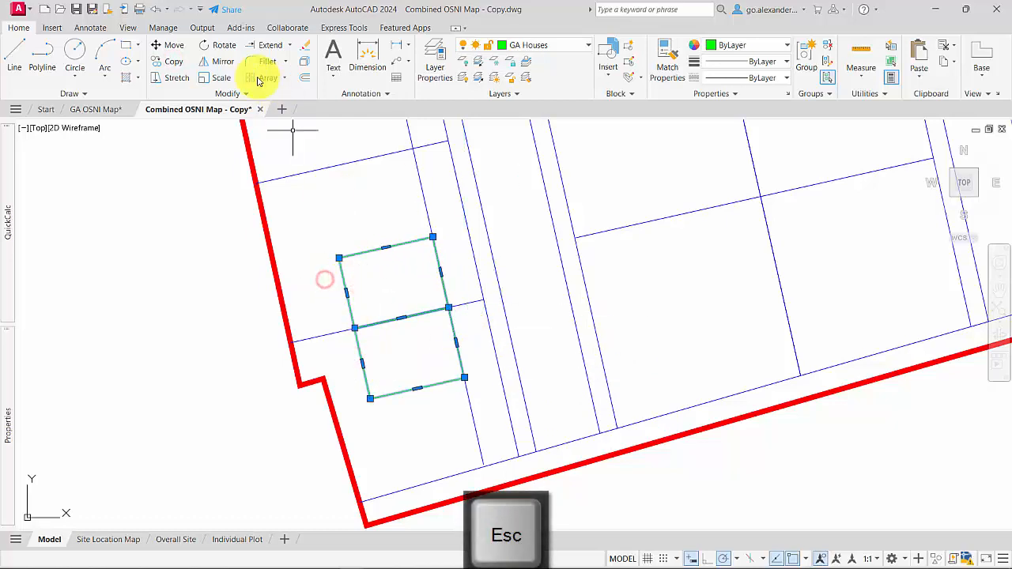
left_click(171, 63)
left_click(451, 296)
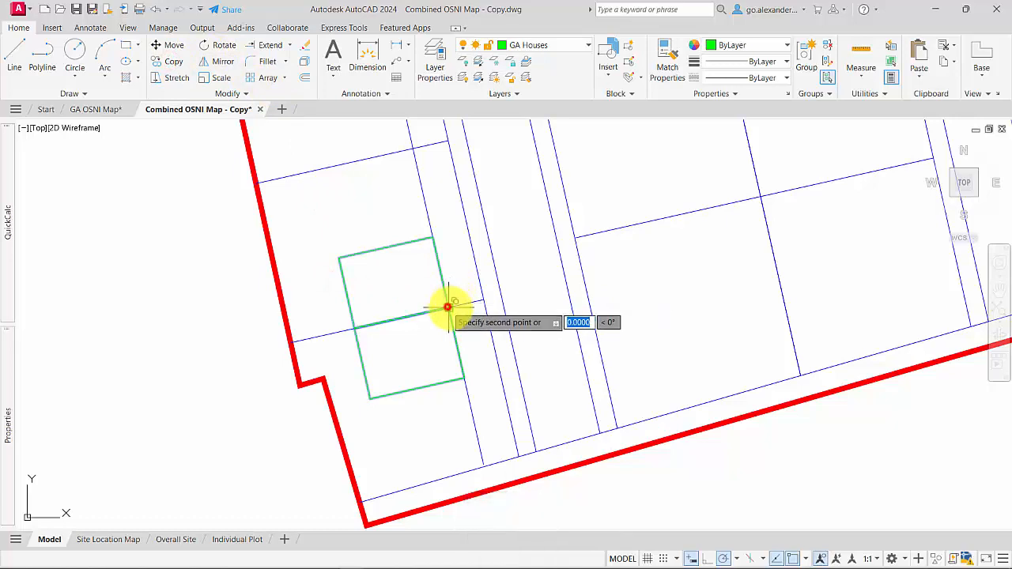
scroll(452, 295, "down", 3)
scroll(438, 214, "up", 3)
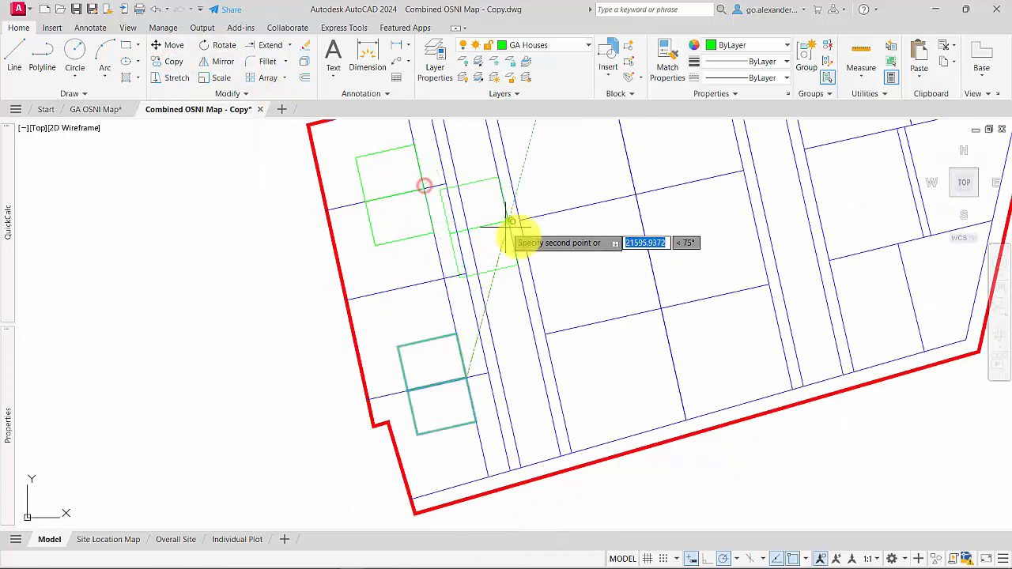
key("Escape")
Copy the left block's upper pair of houses from its divider's right end to the right ends of the middle block's uppermost and lowest dividers
scroll(546, 301, "down", 3)
scroll(474, 332, "up", 1)
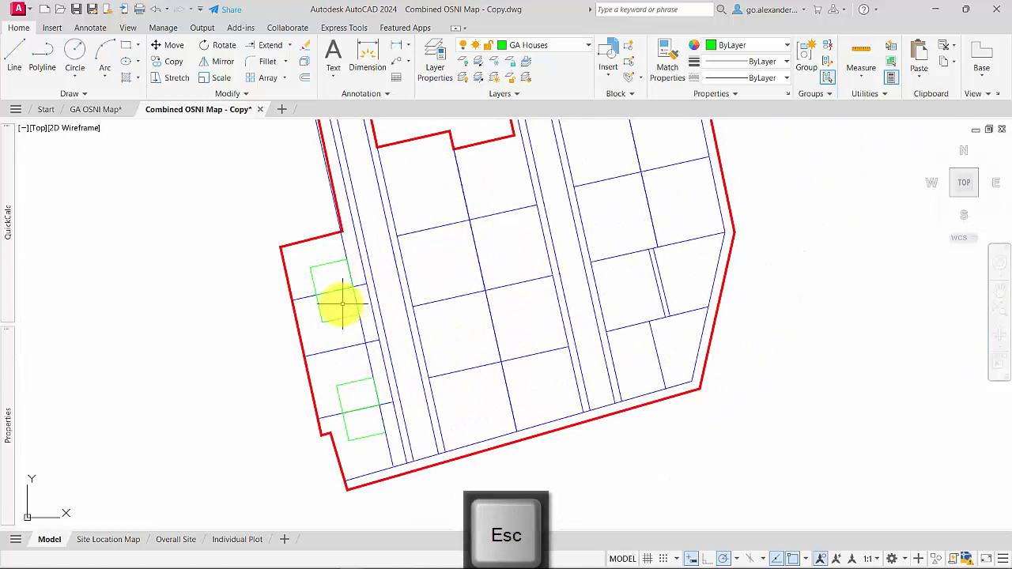
scroll(334, 293, "up", 1)
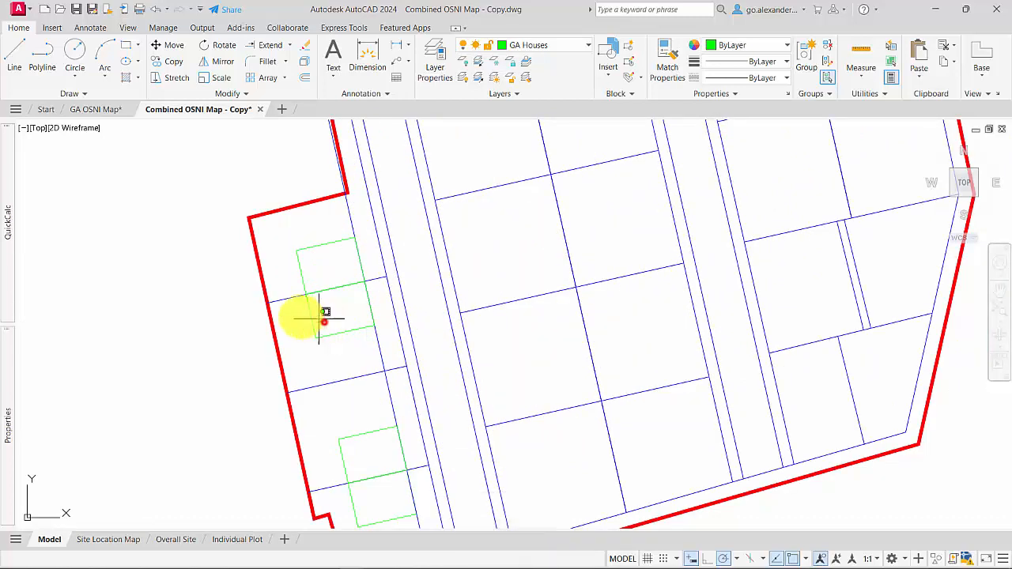
left_click(299, 316)
left_click(317, 263)
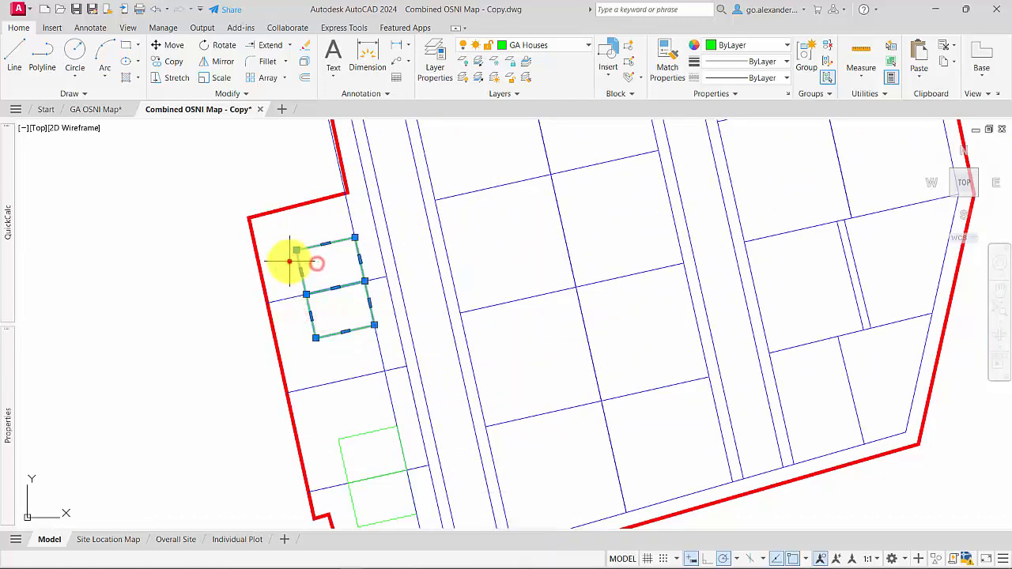
left_click(174, 69)
left_click(387, 279)
scroll(521, 319, "down", 2)
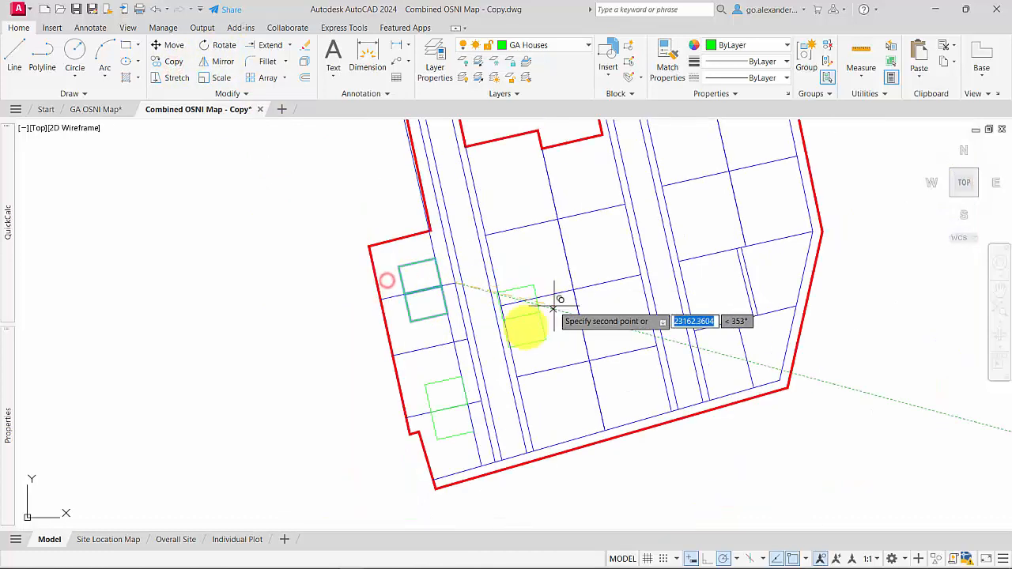
scroll(579, 275, "up", 2)
left_click(582, 233)
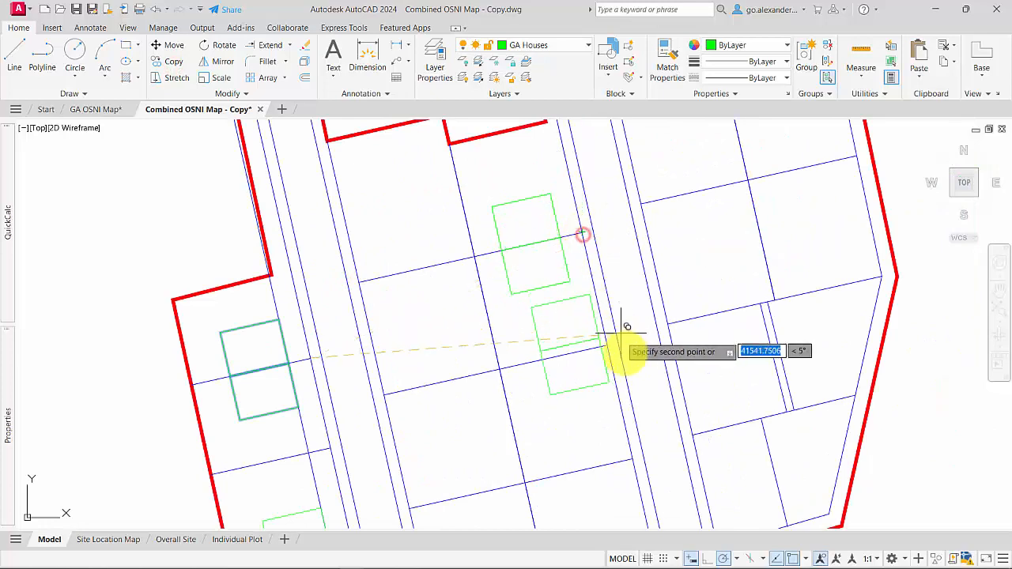
left_click(632, 448)
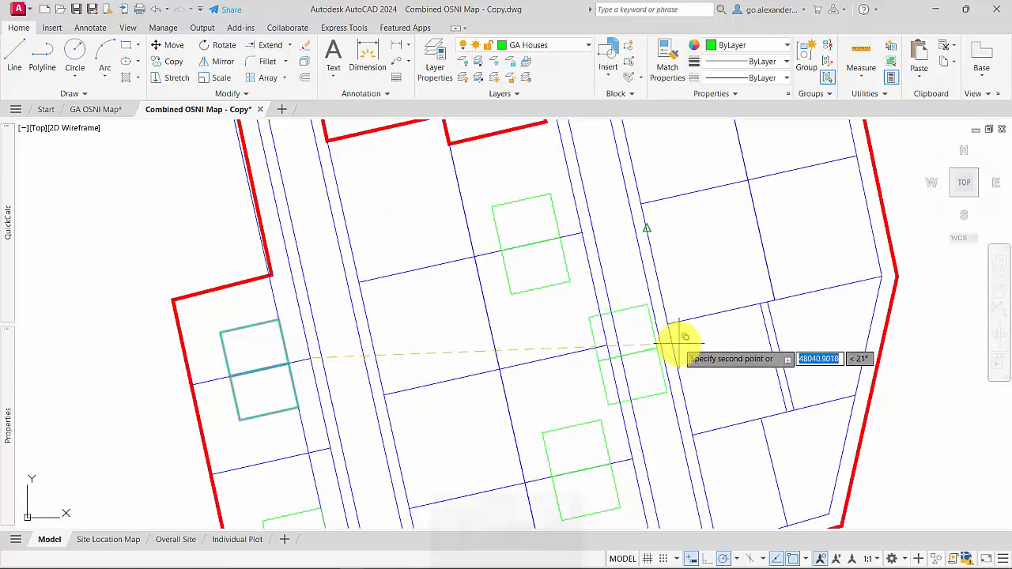
key("Return")
scroll(579, 259, "down", 3)
scroll(540, 276, "up", 2)
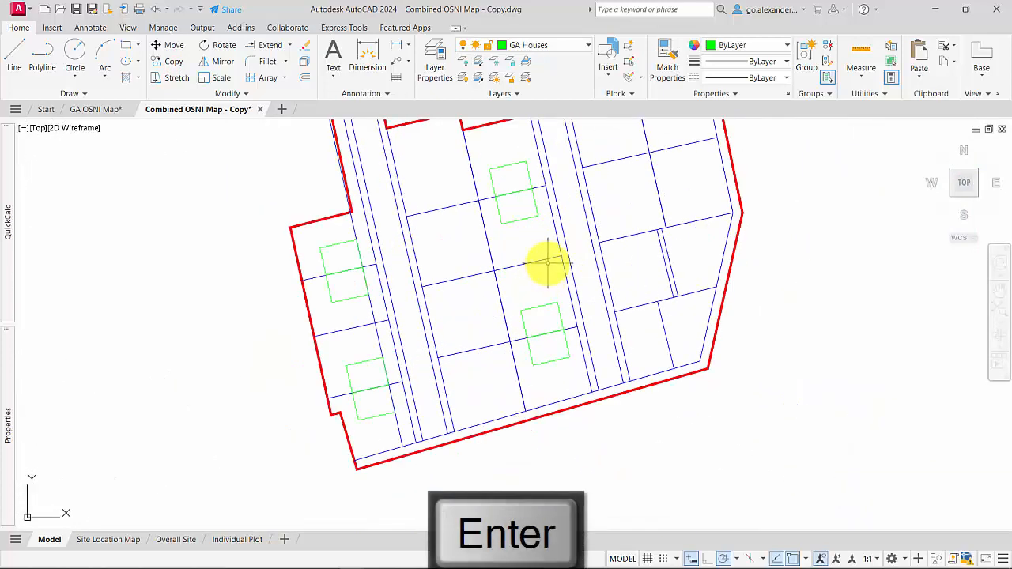
scroll(554, 332, "up", 1)
scroll(548, 316, "down", 3)
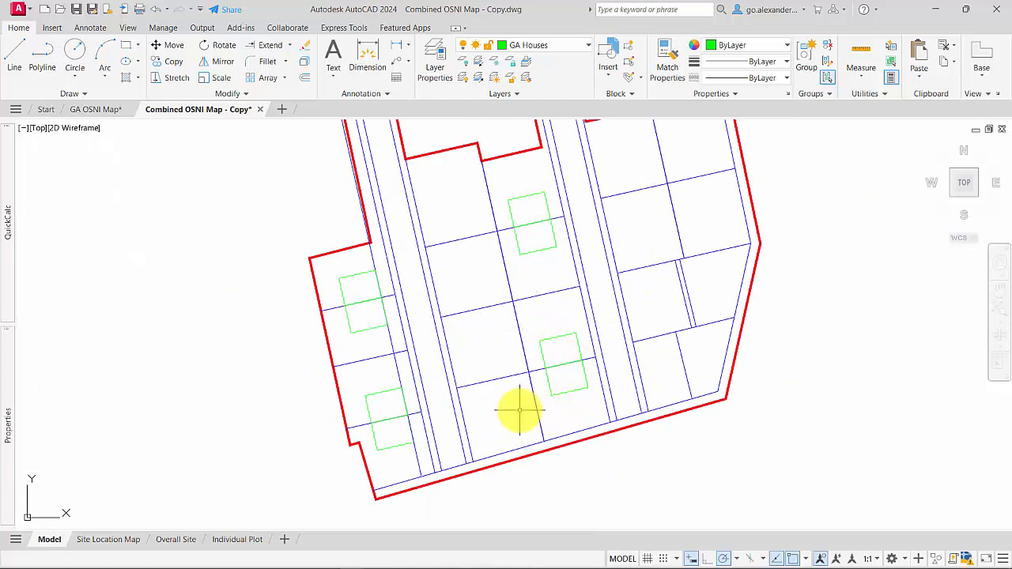
scroll(546, 362, "up", 2)
left_click(535, 342)
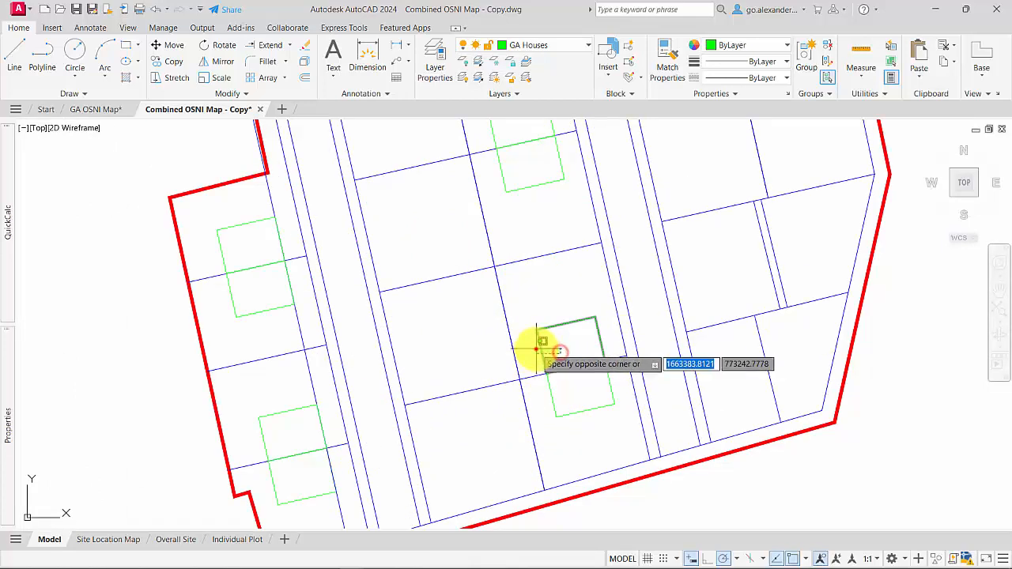
left_click(536, 349)
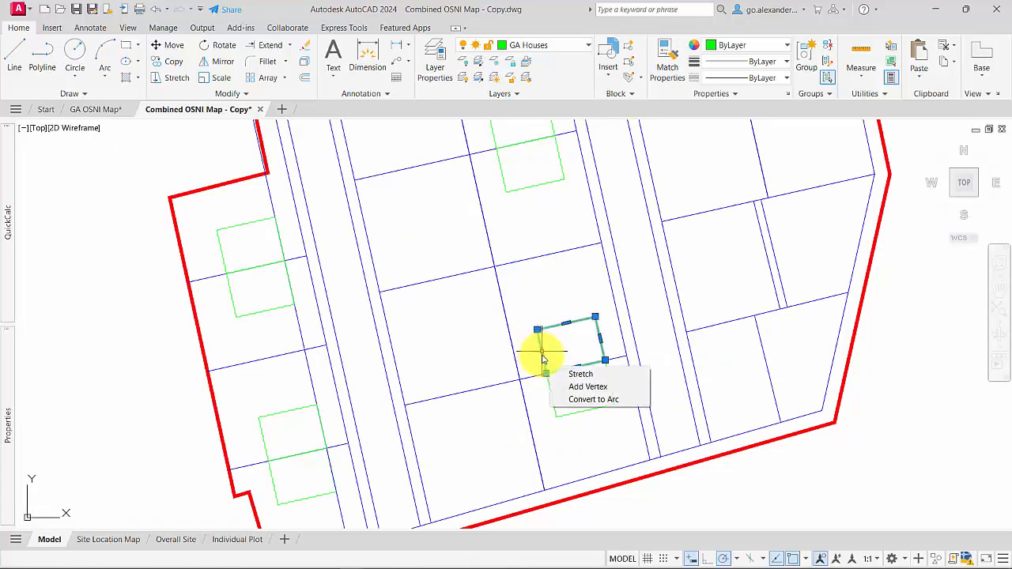
key("Delete")
key("Escape")
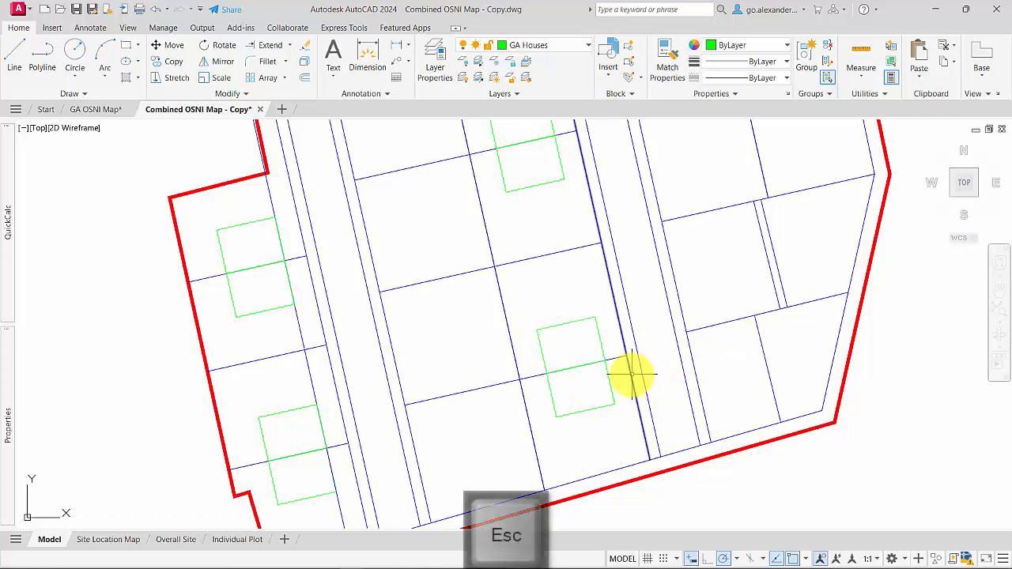
scroll(630, 371, "down", 2)
scroll(532, 364, "up", 2)
scroll(537, 363, "down", 2)
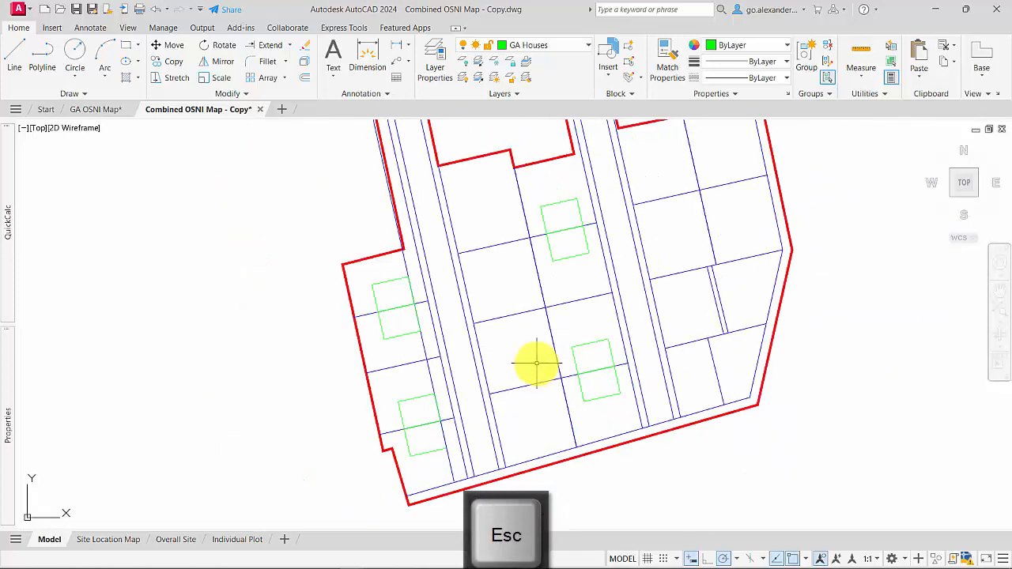
Rotate the middle block's upper pair of houses by 90 degrees
scroll(560, 248, "up", 2)
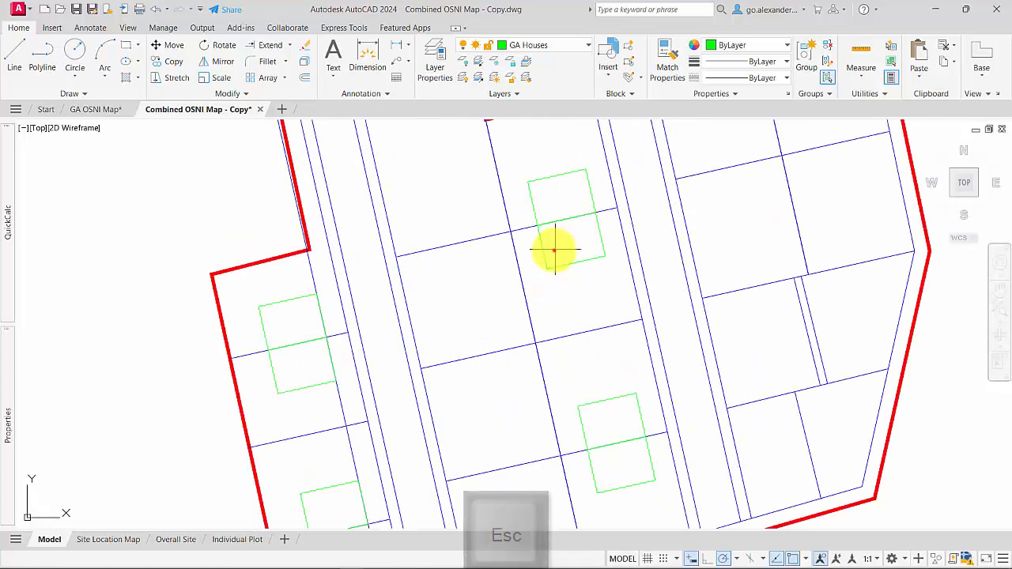
left_click(532, 245)
left_click(546, 195)
left_click(527, 192)
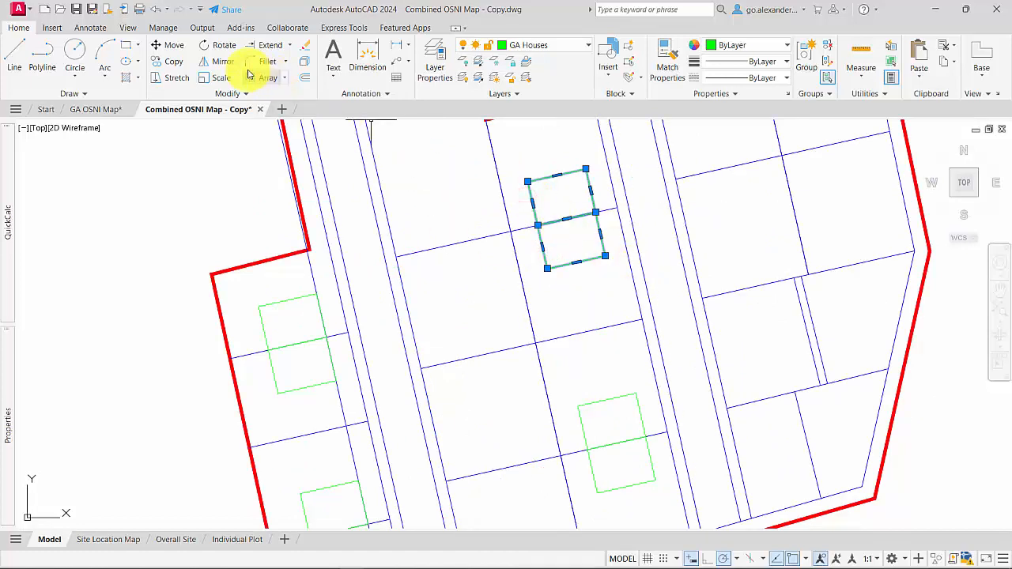
left_click(223, 45)
left_click(560, 240)
type("9")
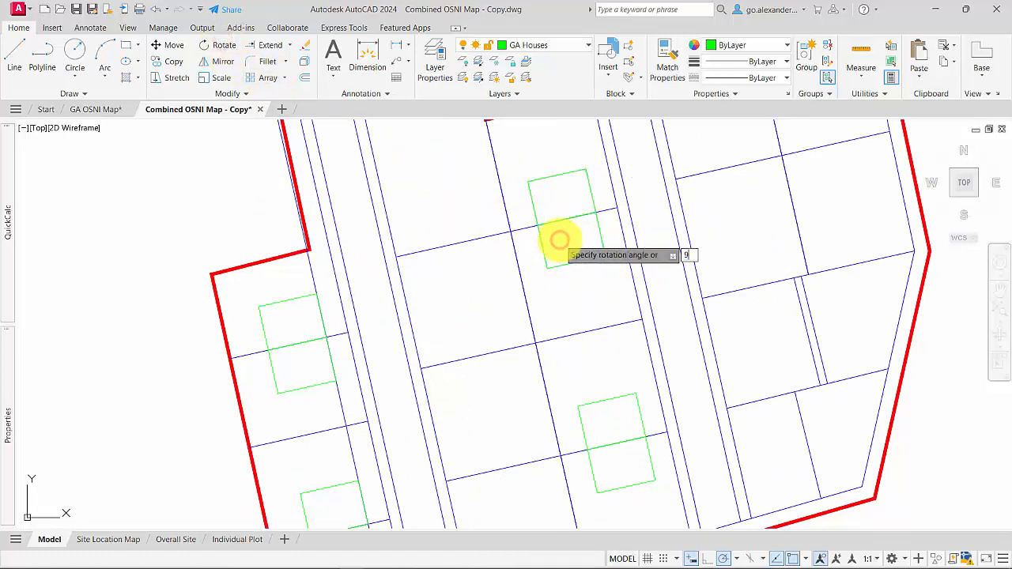
type("0")
key("Return")
Move the rotated pair by its shared lower corner to where the middle block's uppermost divider crosses the central plot line
left_click(568, 283)
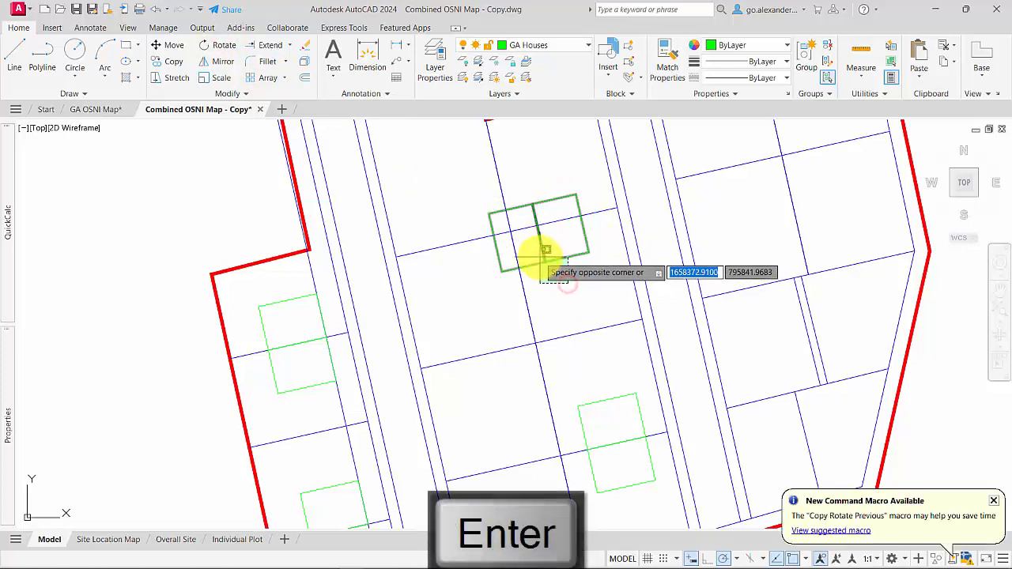
left_click(539, 258)
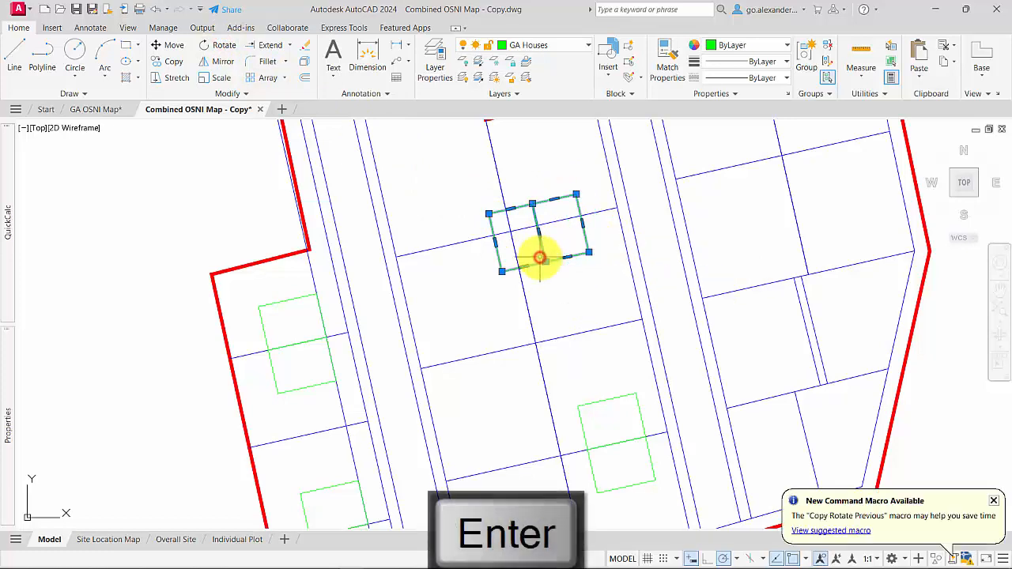
left_click(990, 503)
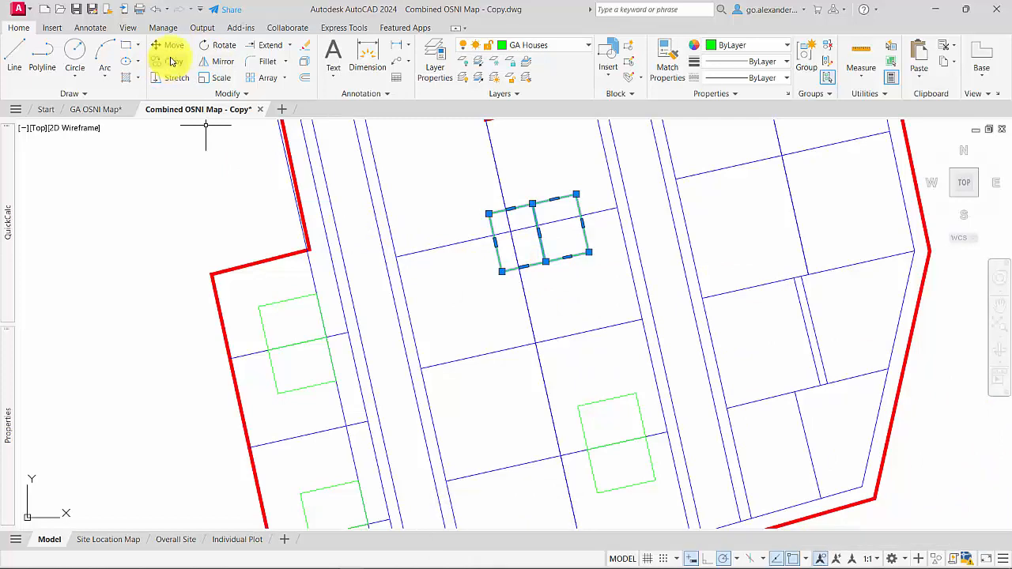
left_click(545, 261)
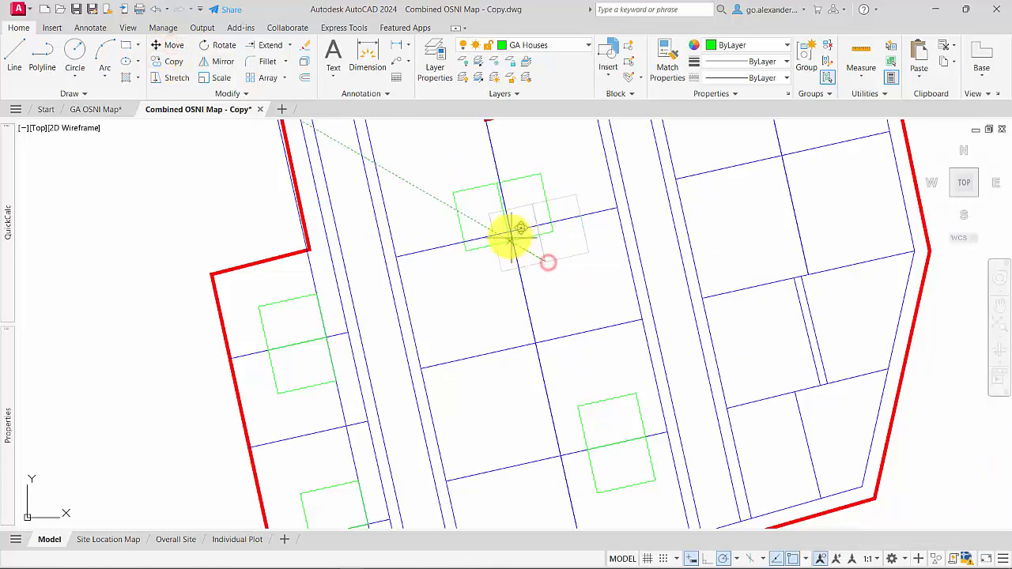
scroll(514, 228, "up", 5)
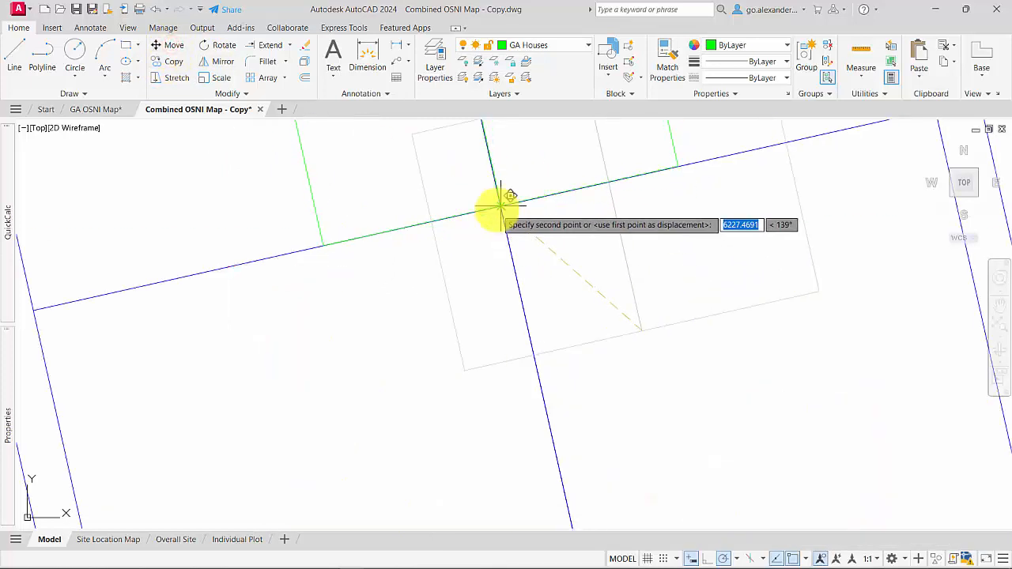
left_click(497, 207)
scroll(529, 277, "down", 5)
middle_click_drag(535, 304, 491, 384)
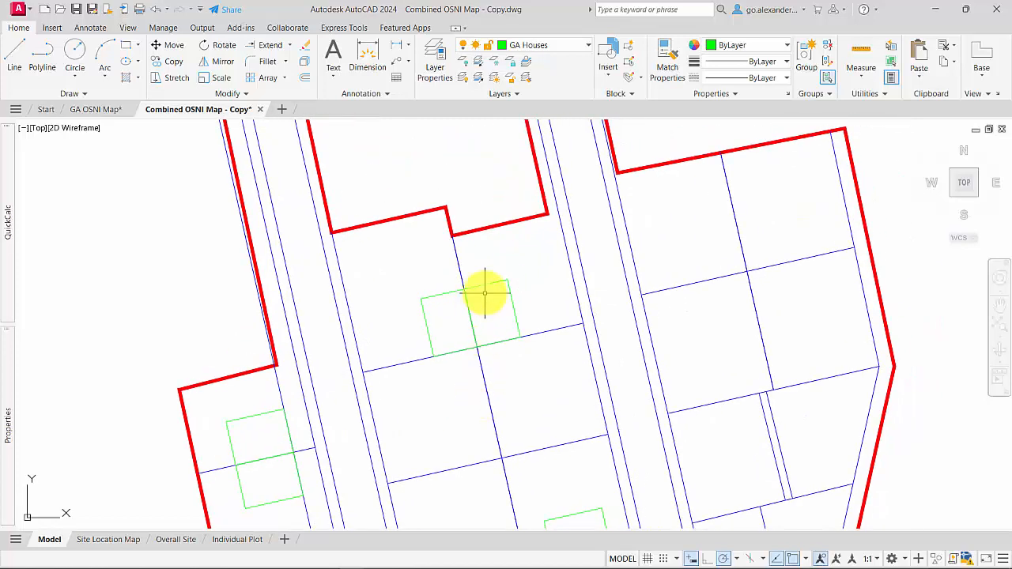
Offset the divider along the rotated pair's lower edge 3000 upward
left_click(305, 78)
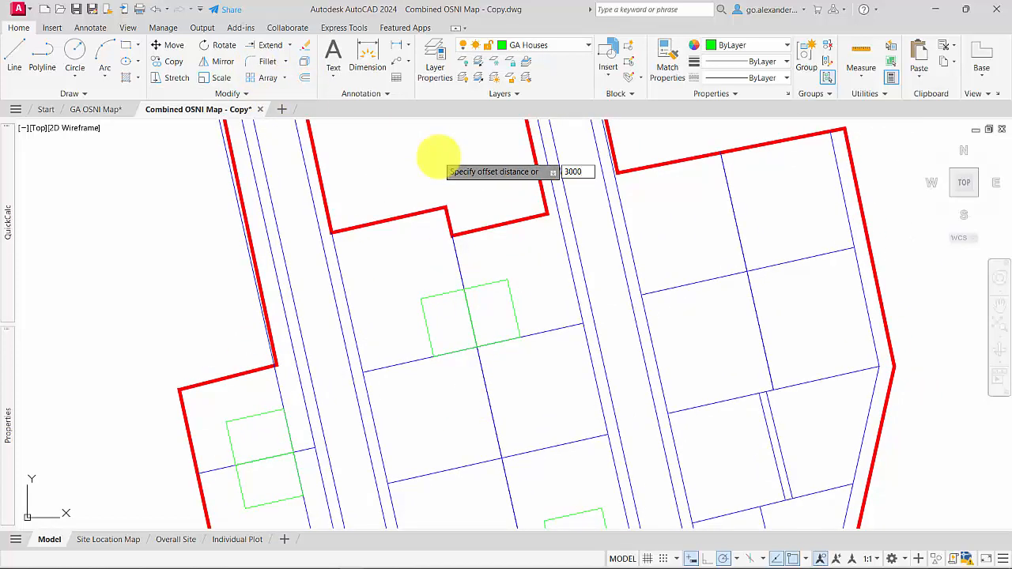
type("3000")
key("Return")
left_click(551, 331)
left_click(537, 283)
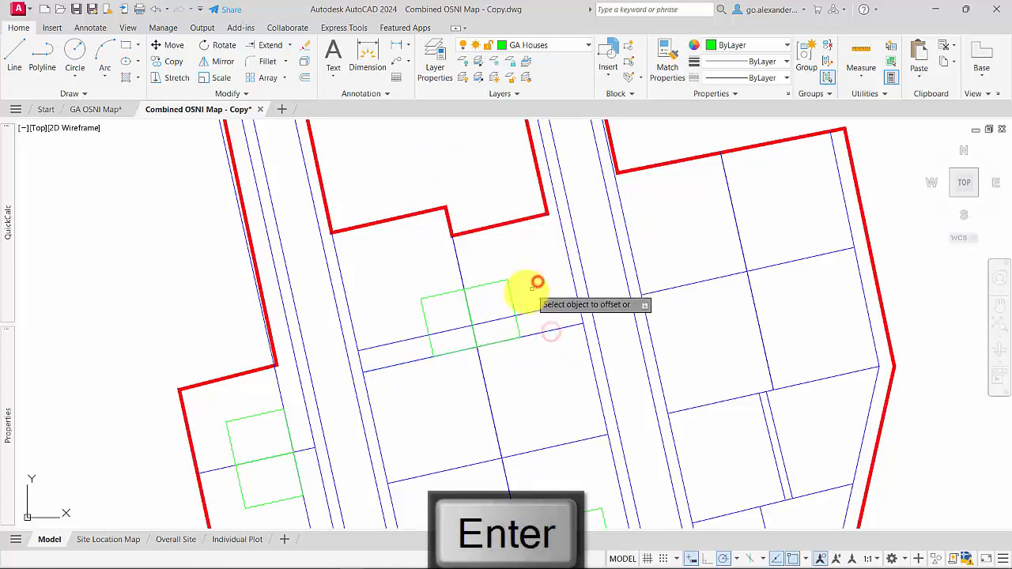
Move the rotated pair by its shared lower corner to where the offset line crosses the central plot line
left_click(500, 301)
left_click(484, 278)
left_click(454, 306)
left_click(440, 267)
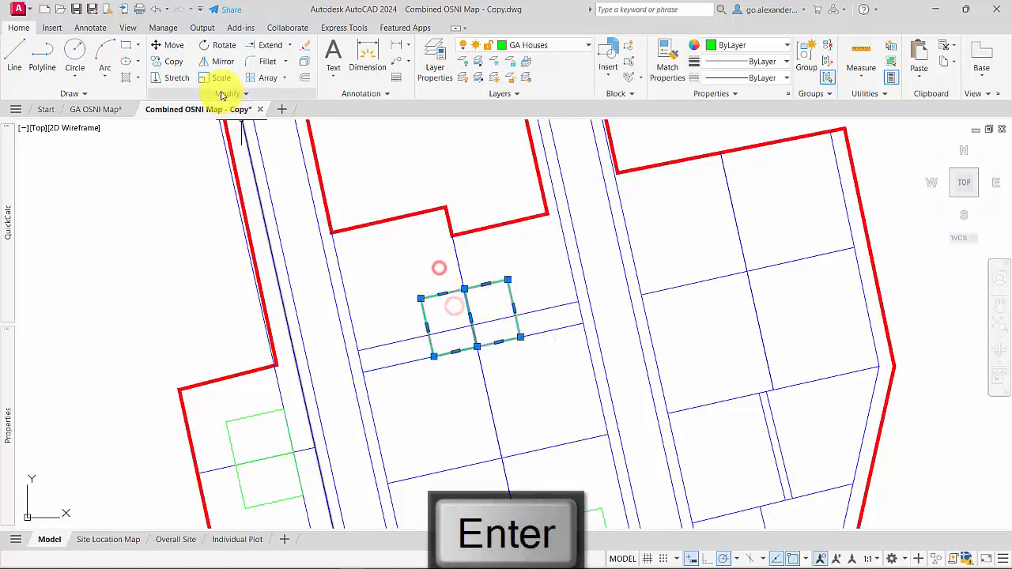
left_click(171, 48)
left_click(477, 345)
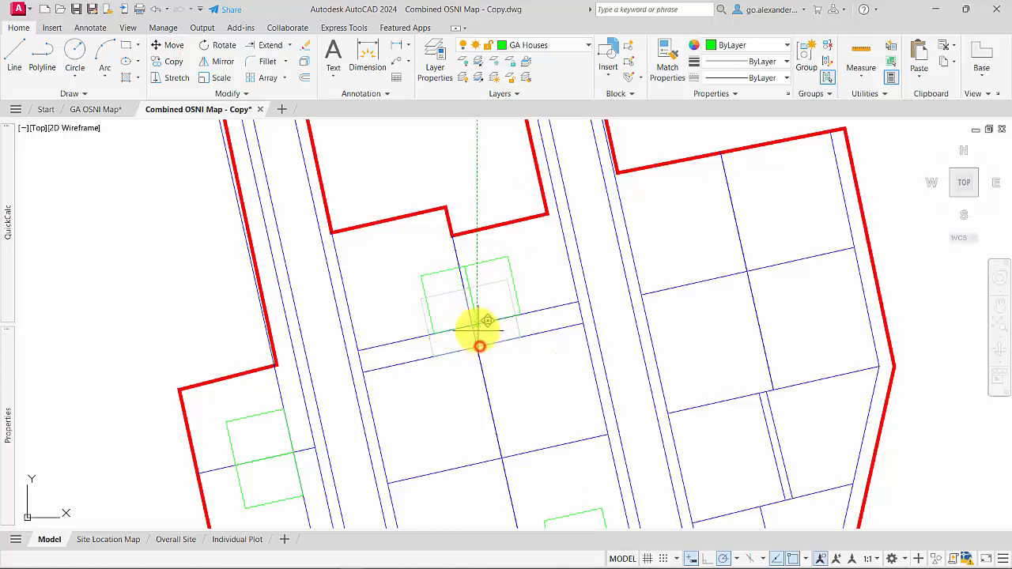
left_click(473, 325)
Delete the offset construction line beneath the rotated pair of houses
scroll(506, 364, "down", 5)
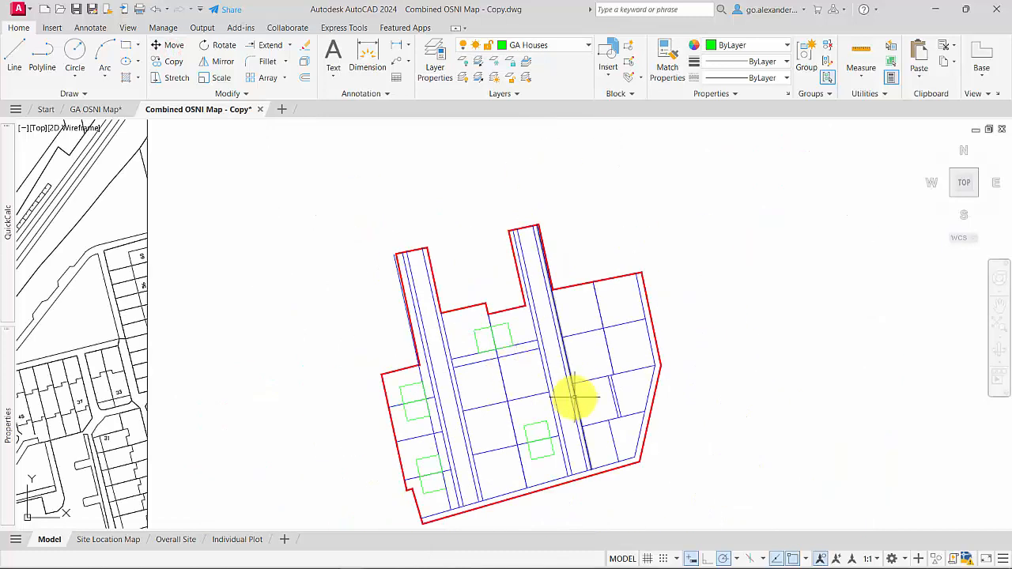
key("Escape")
left_click(526, 343)
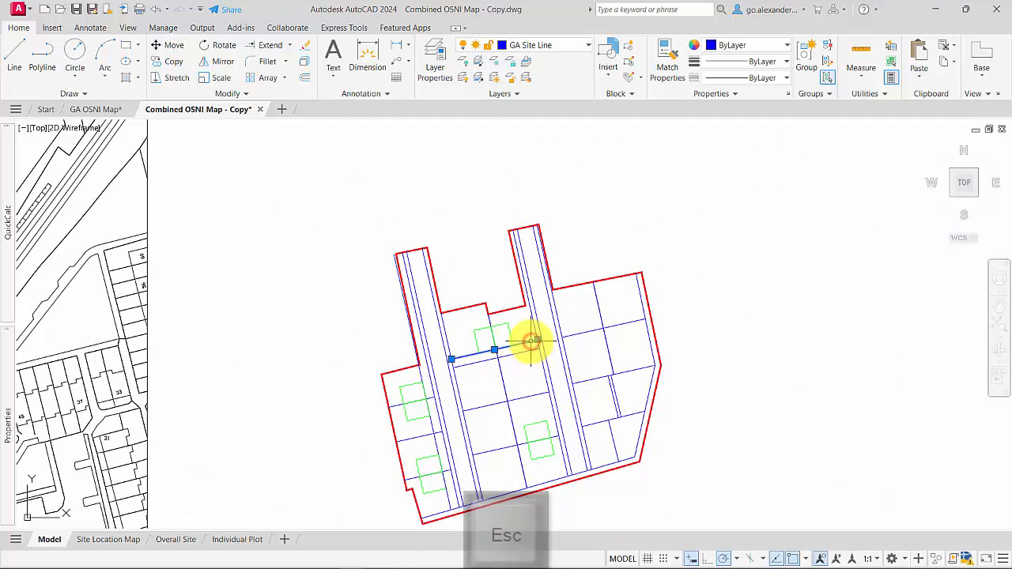
key("Delete")
Move the middle block's lower pair of houses to the right end of the right block's uppermost divider
scroll(535, 436, "up", 2)
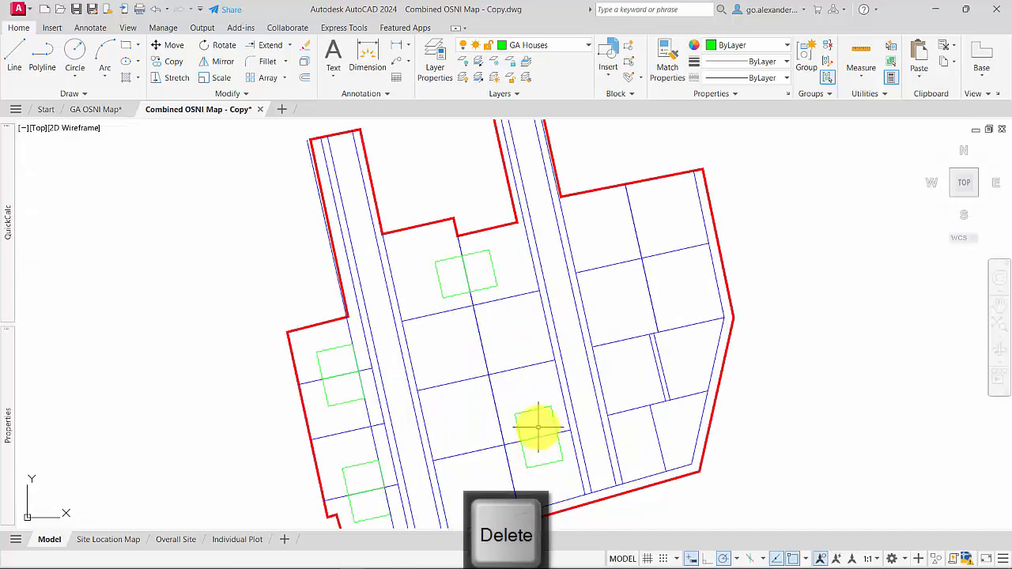
left_click(519, 424)
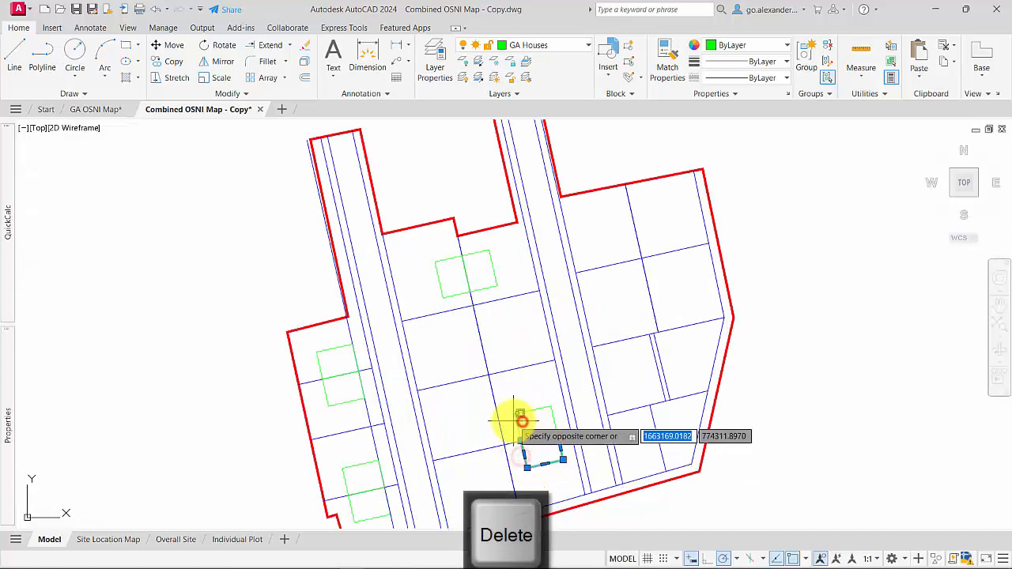
left_click(170, 47)
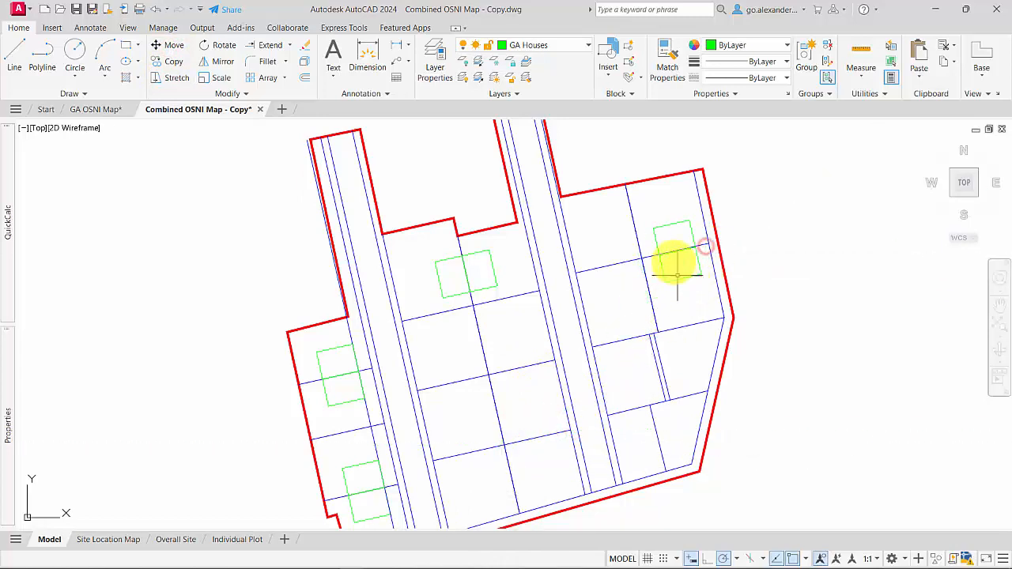
scroll(670, 239, "up", 5)
middle_click_drag(728, 295, 572, 416)
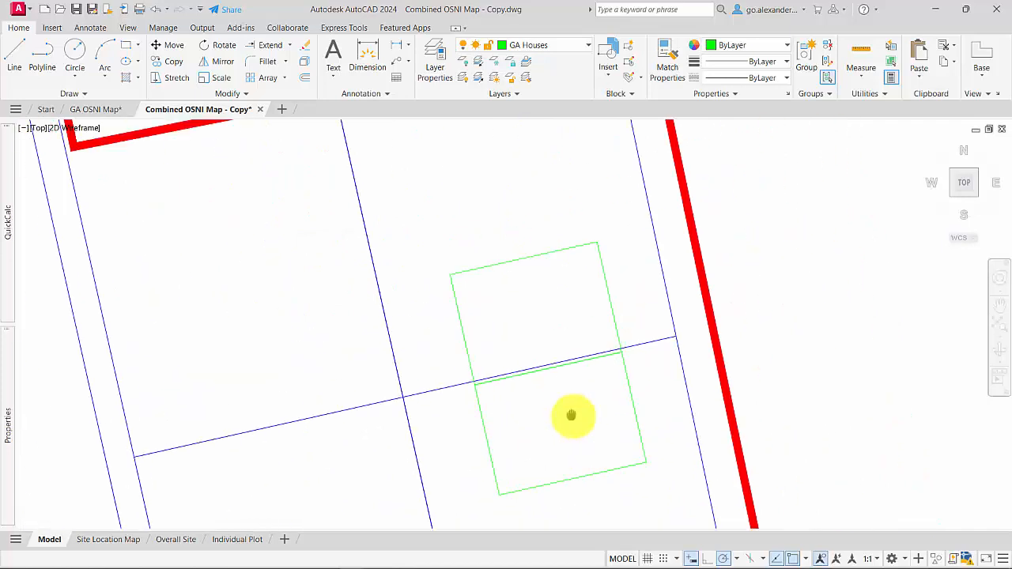
scroll(607, 387, "up", 5)
left_click(625, 322)
left_click(615, 305)
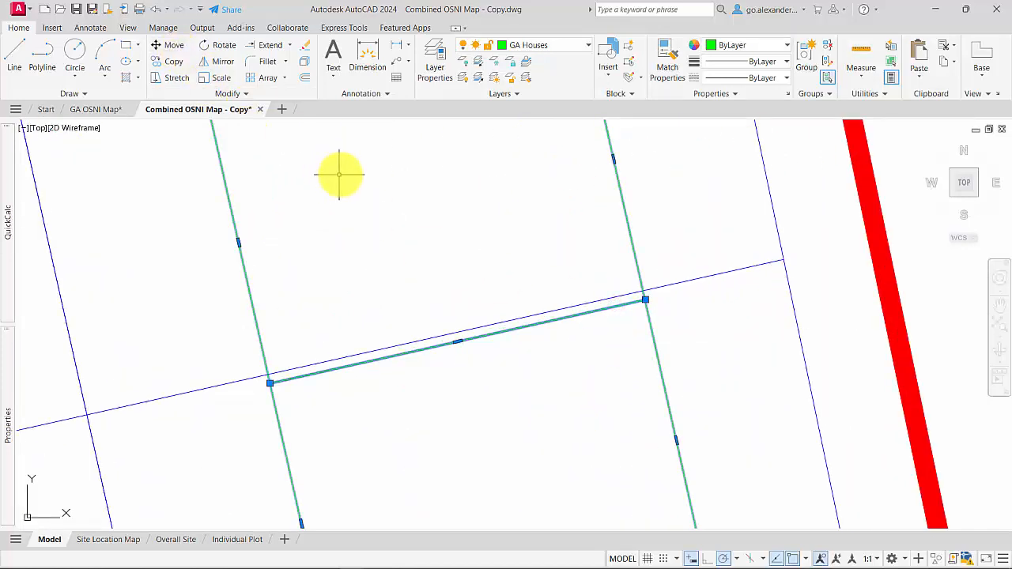
key("Escape")
Offset the right-hand plot line beside the right block's pair of houses 3000 towards the inside of the plots
left_click(305, 77)
type("30")
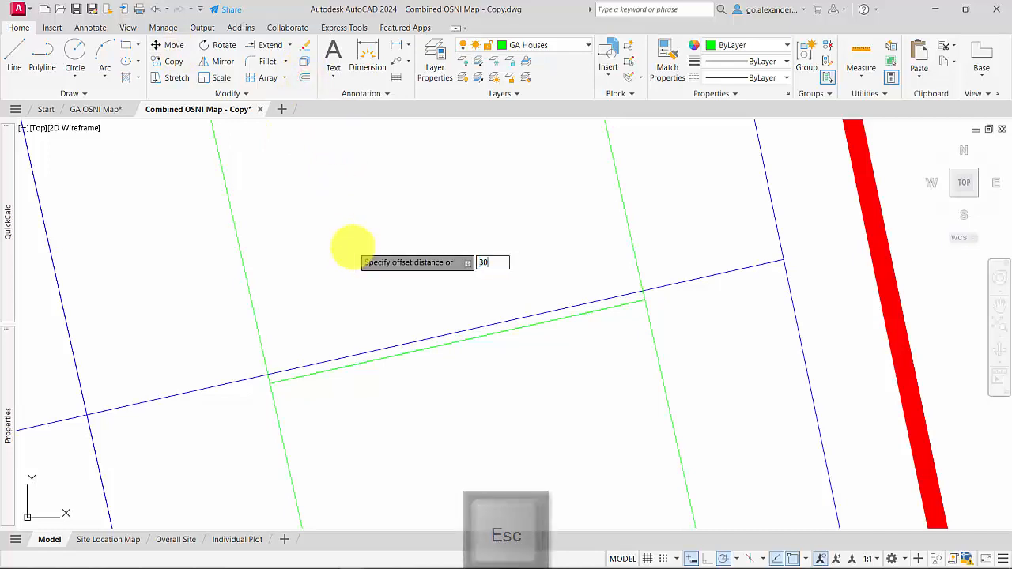
type("00")
key("Return")
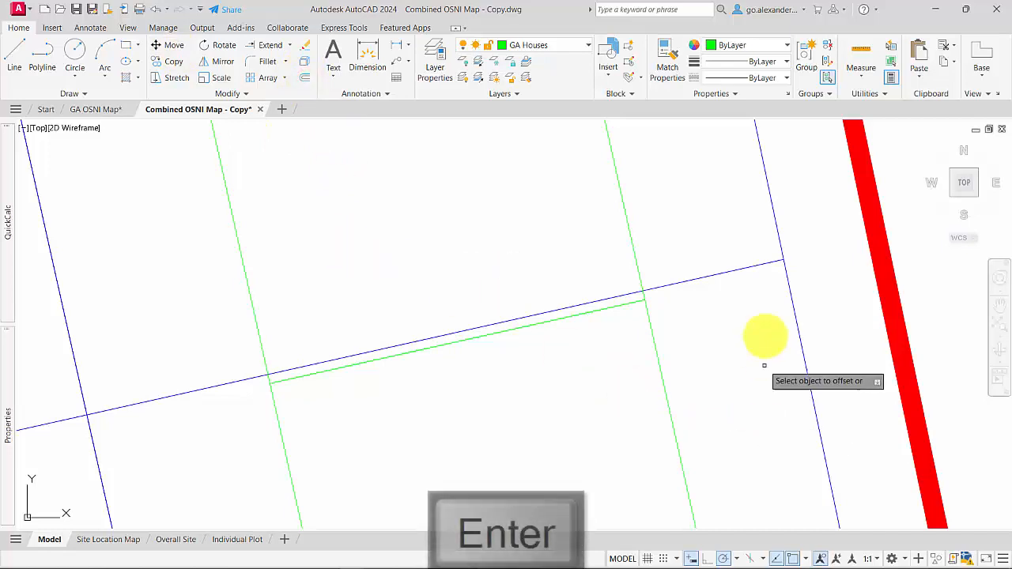
left_click(790, 305)
left_click(714, 334)
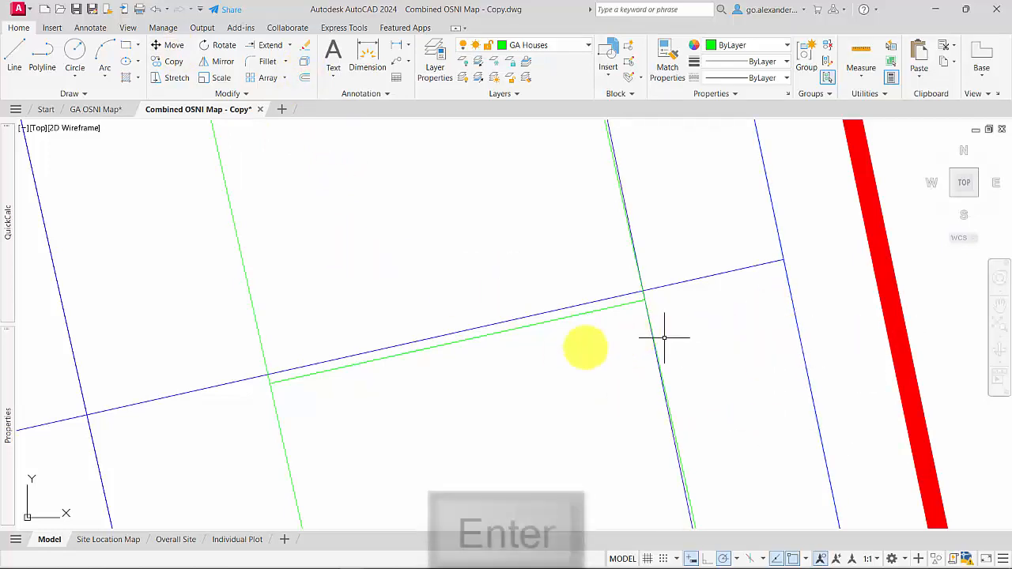
Move the right block's pair of houses by the shared right-hand corner to where the offset line crosses the uppermost divider
key("Return")
scroll(564, 343, "down", 2)
scroll(583, 327, "up", 2)
left_click(575, 313)
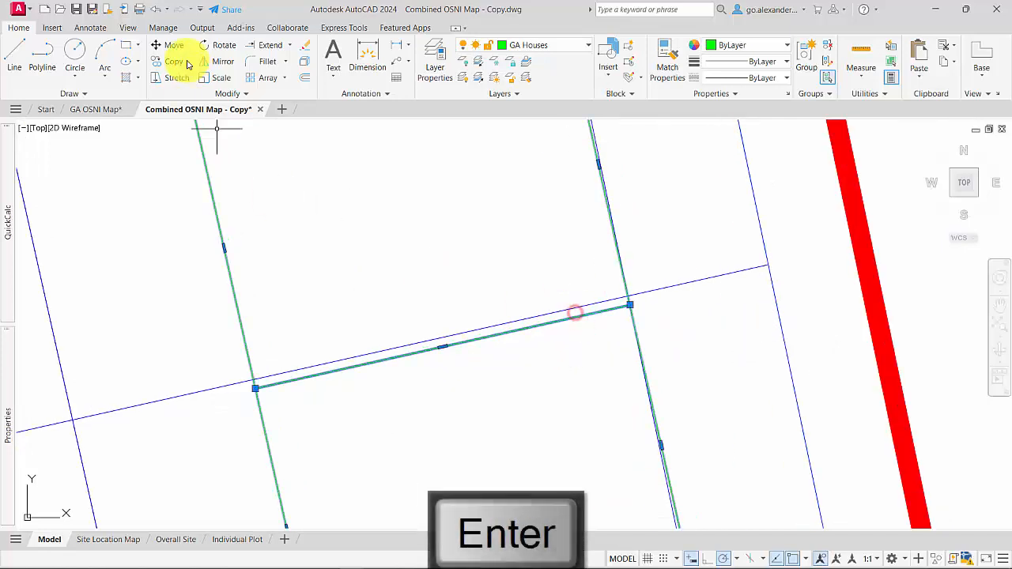
left_click(174, 49)
left_click(631, 305)
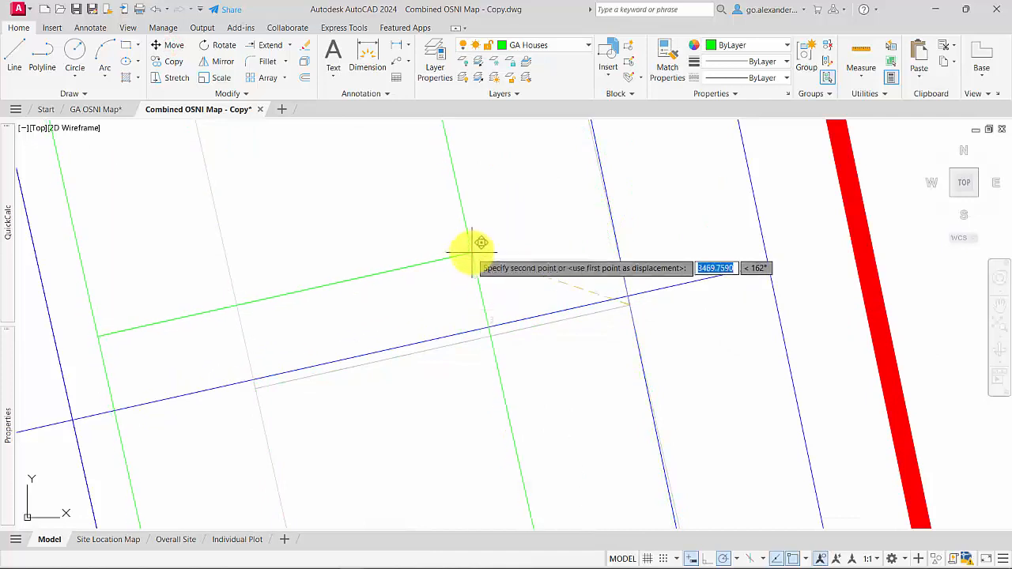
right_click(470, 251, "shift")
left_click(520, 368)
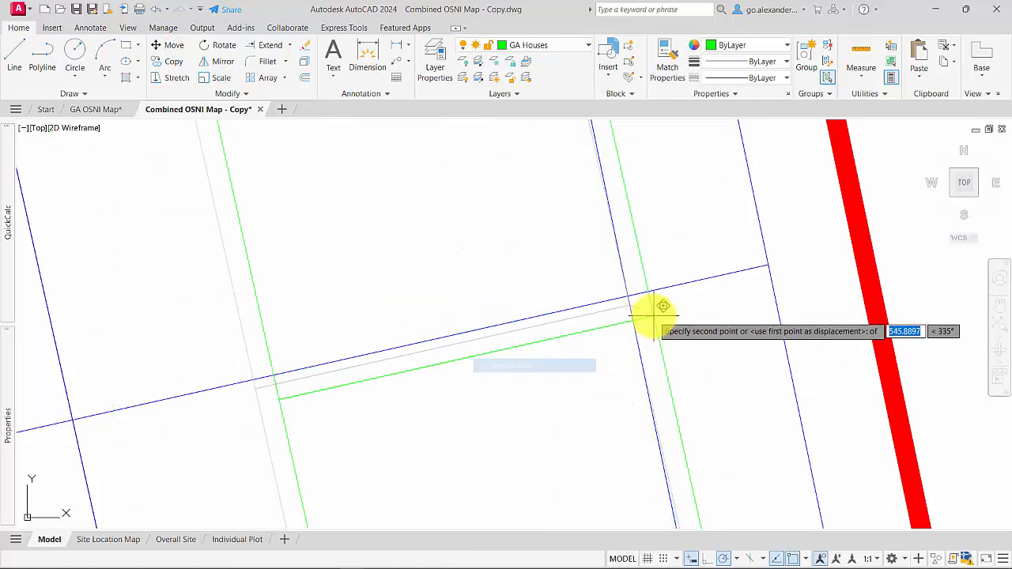
left_click(626, 298)
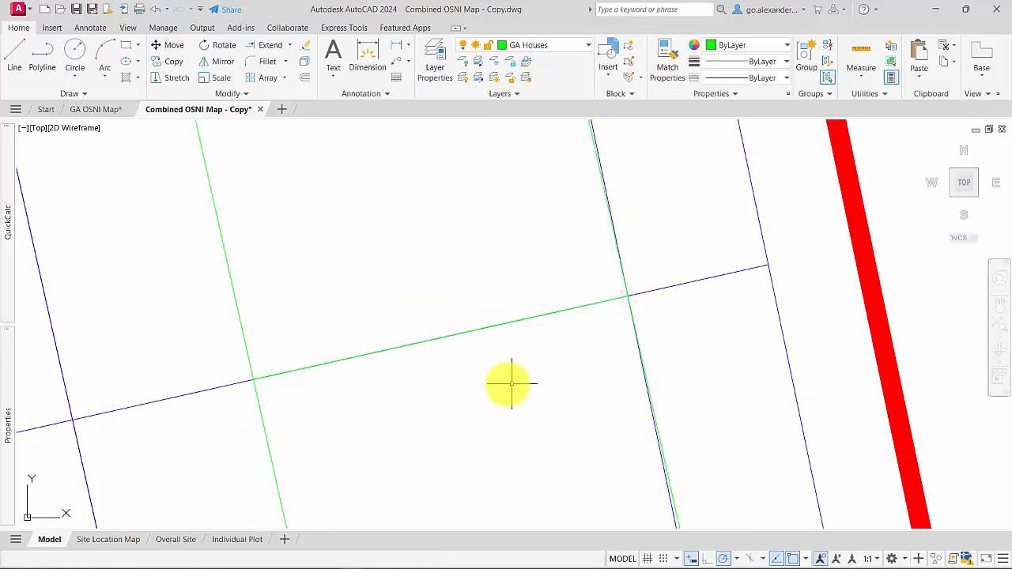
Delete the offset construction lines running along the right side of the right block's pair of houses
scroll(475, 377, "down", 4)
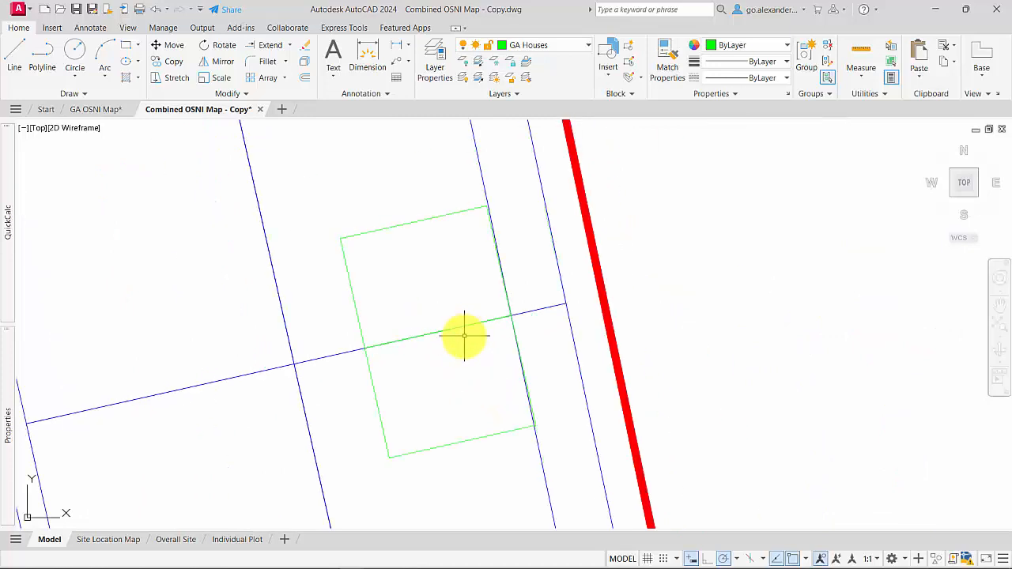
scroll(503, 429, "down", 3)
scroll(522, 451, "up", 2)
left_click(512, 455)
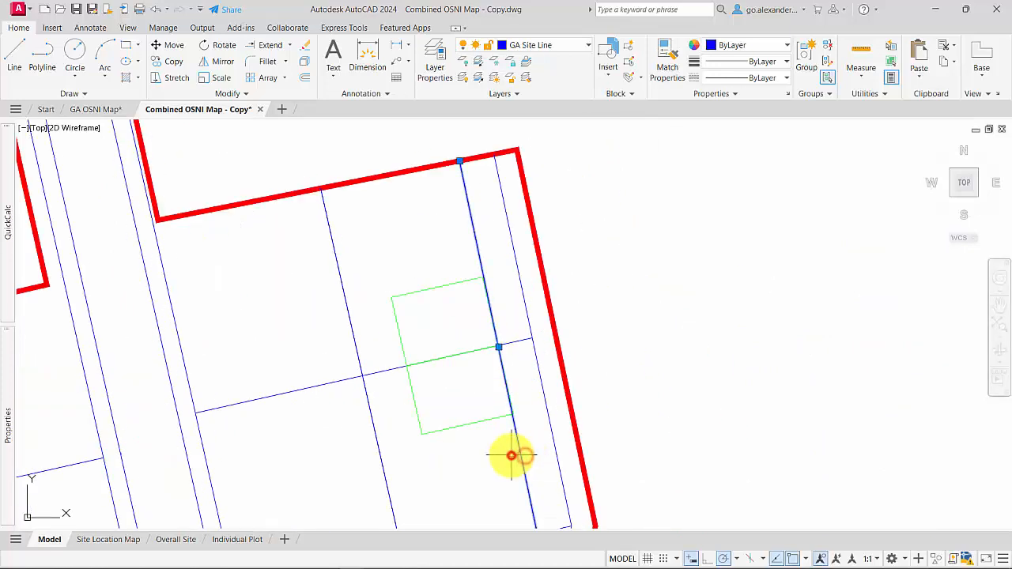
key("Delete")
scroll(515, 451, "down", 3)
scroll(508, 366, "up", 3)
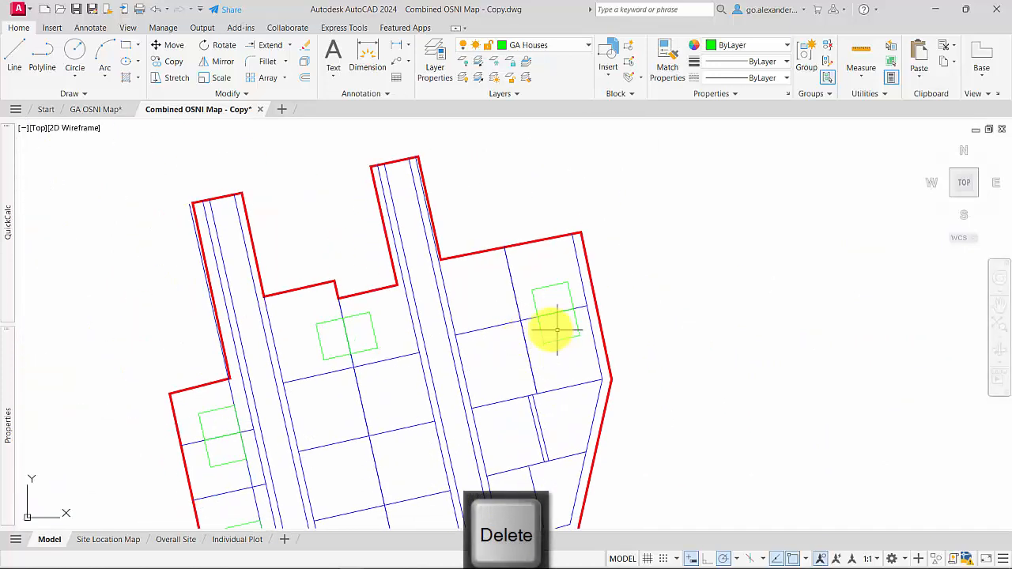
left_click(521, 281)
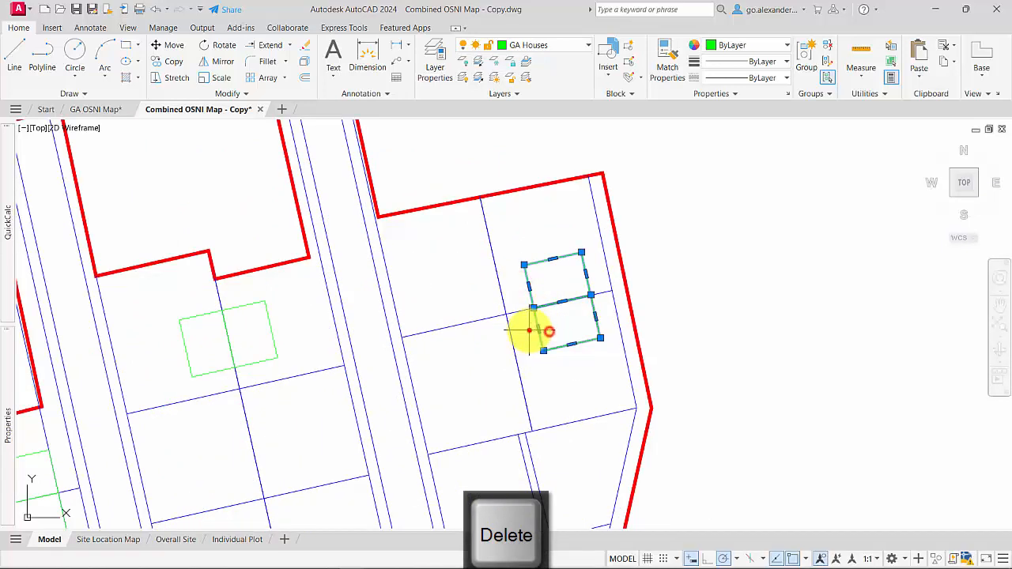
left_click(219, 62)
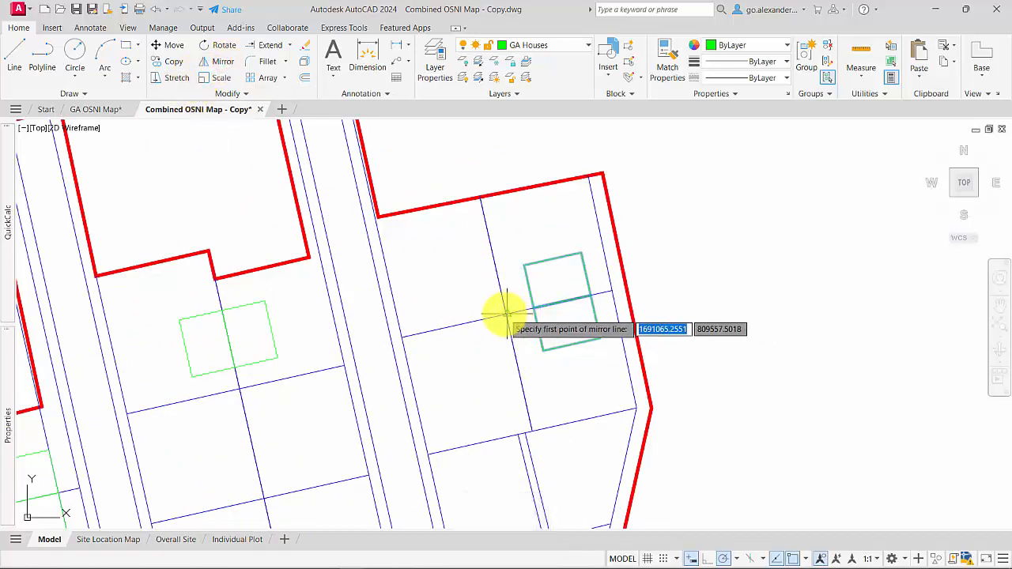
left_click(506, 313)
key("Escape")
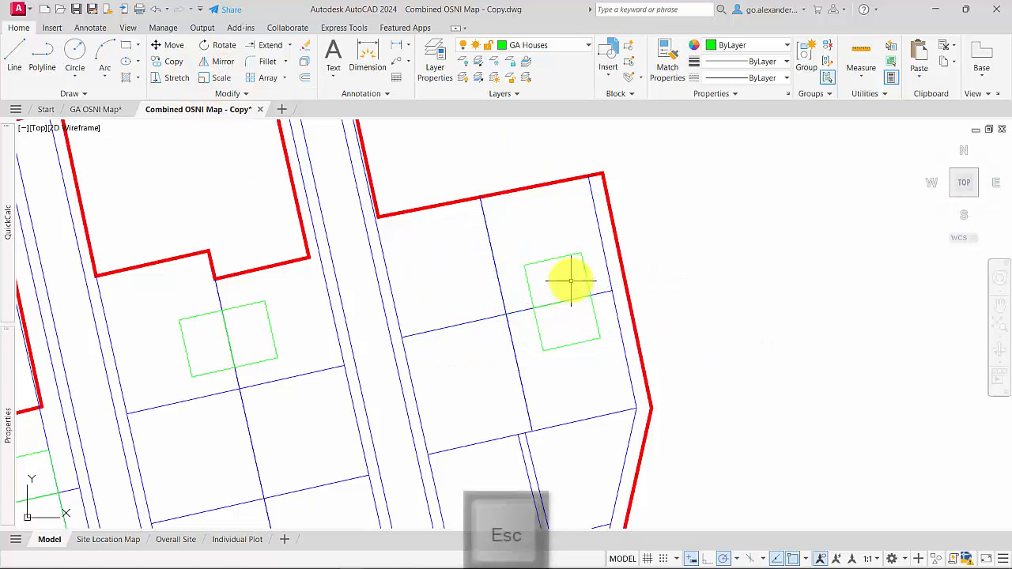
Mirror the right block's pair of houses across the block's central plot line, keeping the source objects
left_click(571, 280)
left_click(536, 332)
left_click(533, 330)
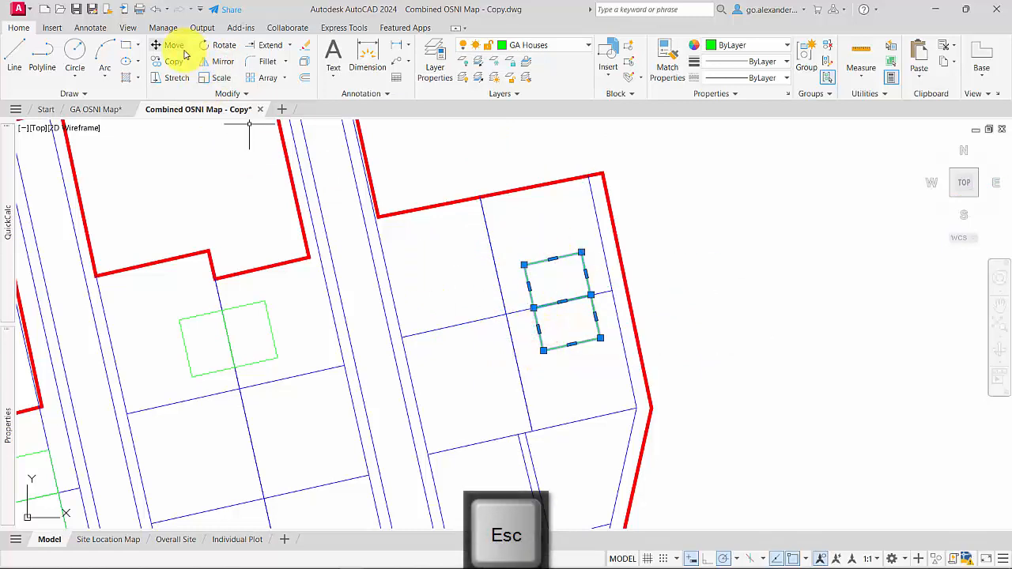
left_click(219, 62)
scroll(515, 211, "up", 2)
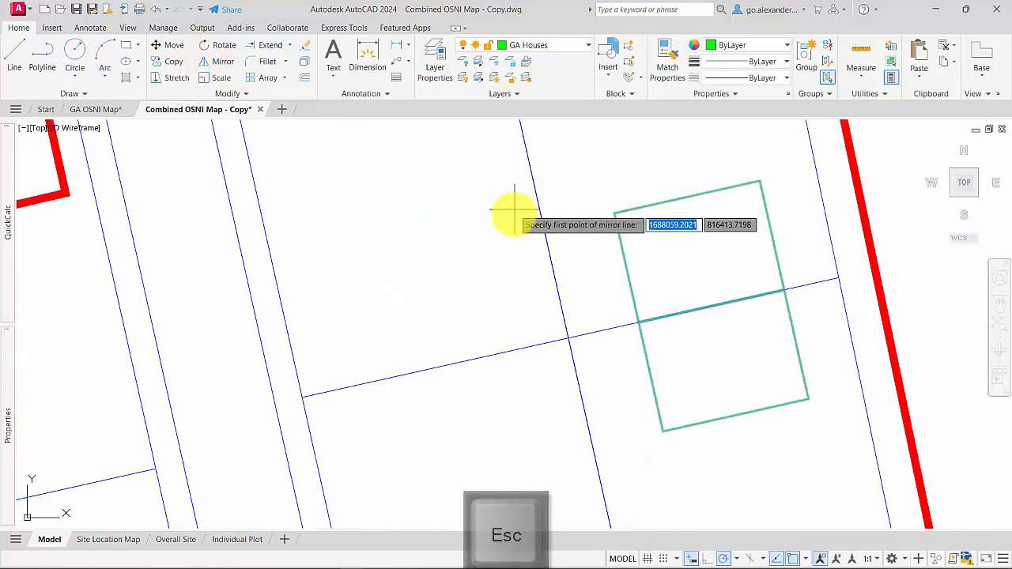
scroll(515, 203, "down", 4)
left_click(508, 190)
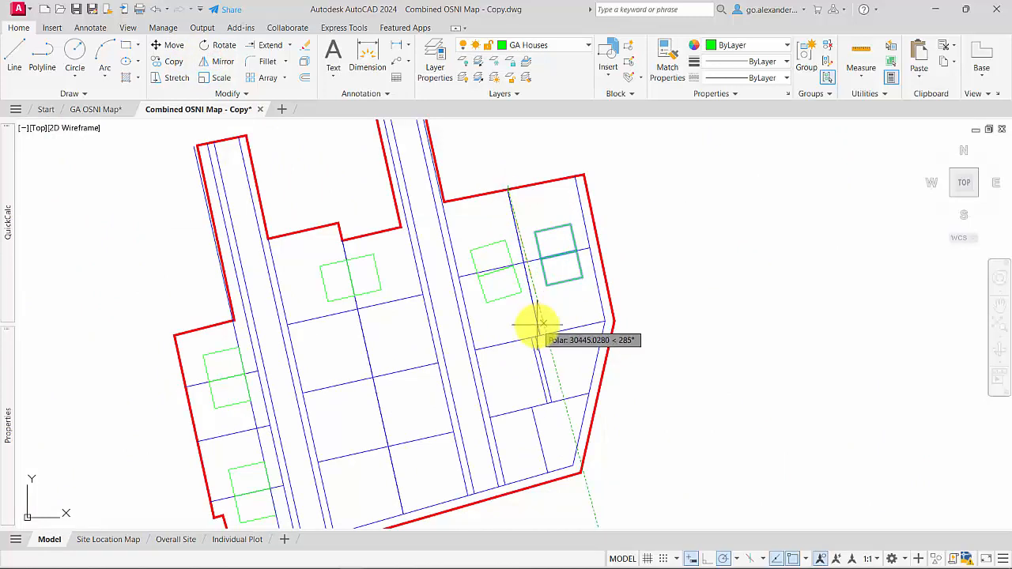
key("Return")
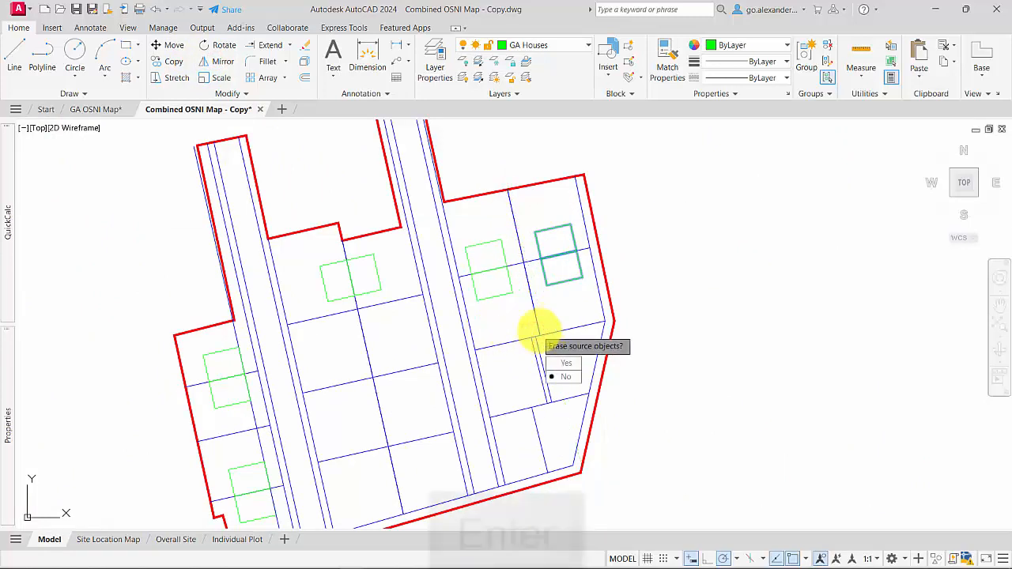
Copy the middle block's top pair of houses into the three plot rows below, using the plot-line junctions as base and destination points
scroll(545, 359, "down", 2)
scroll(436, 300, "up", 2)
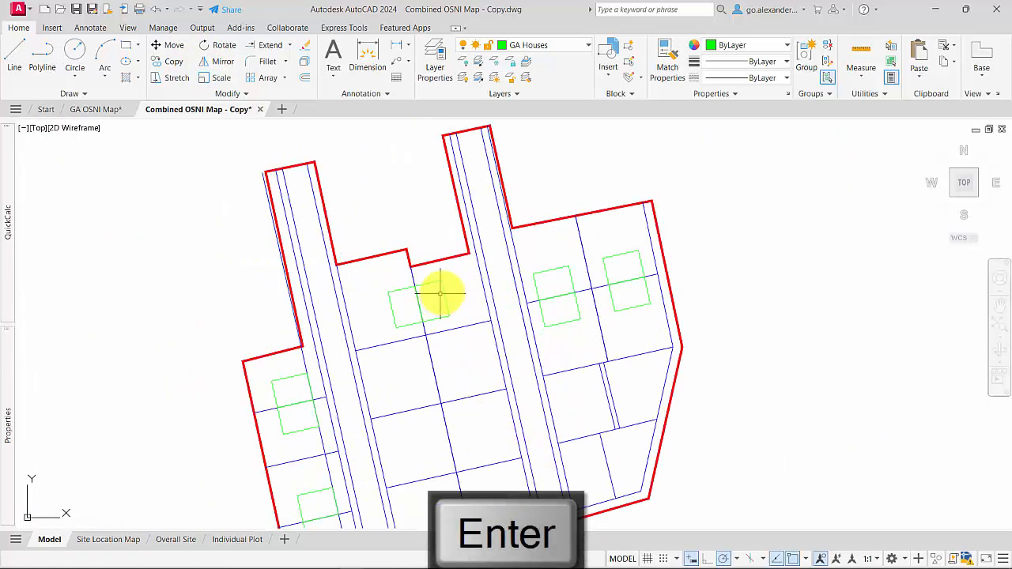
left_click(432, 280)
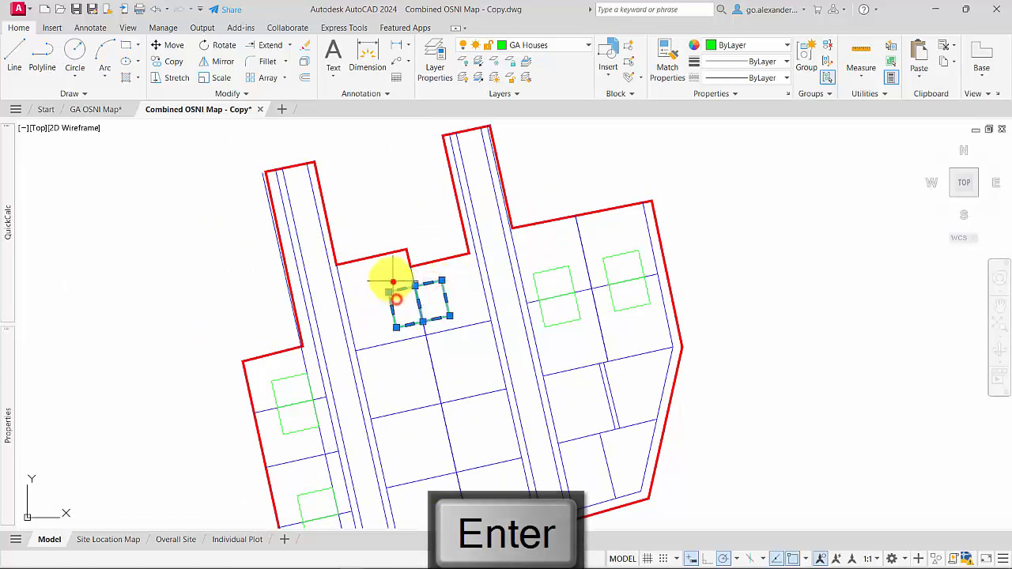
left_click(173, 61)
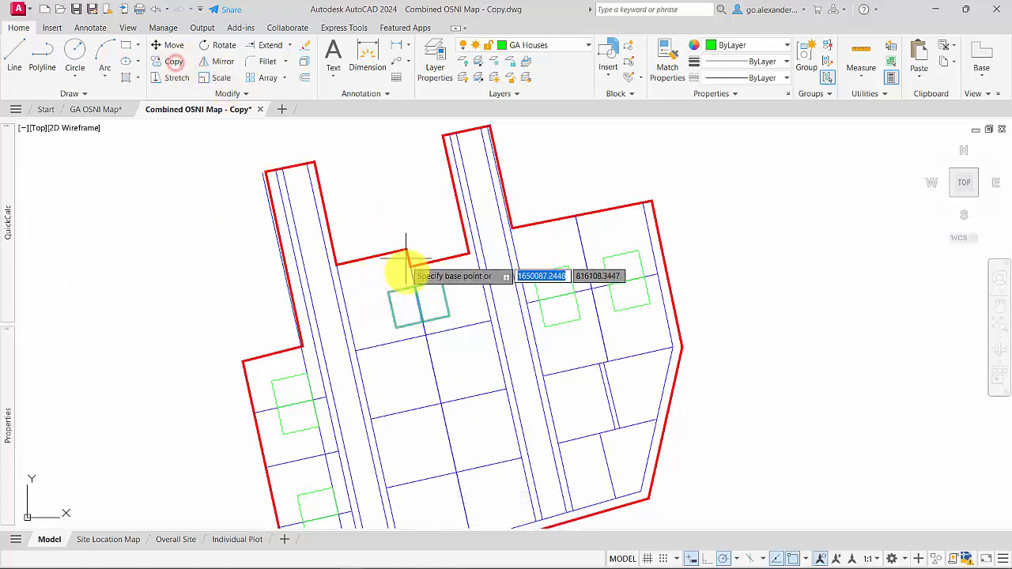
left_click(427, 339)
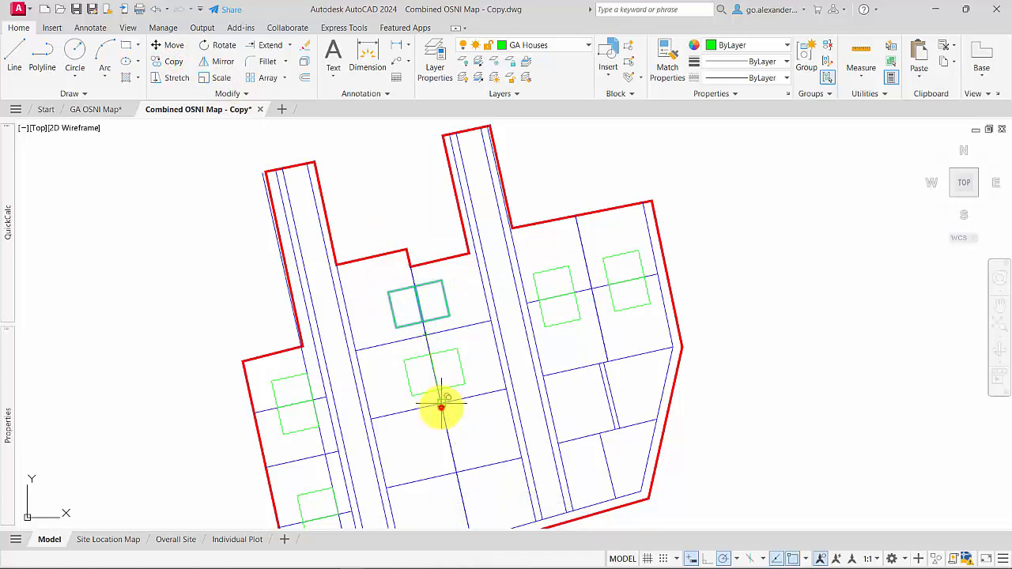
left_click(441, 407)
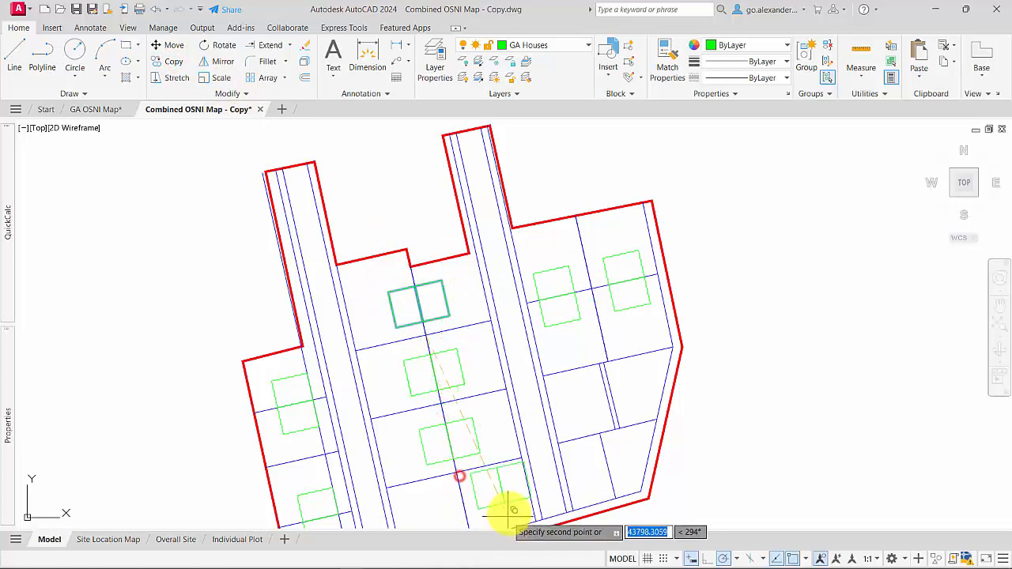
middle_click_drag(506, 514, 486, 372)
scroll(451, 406, "up", 3)
left_click(447, 413)
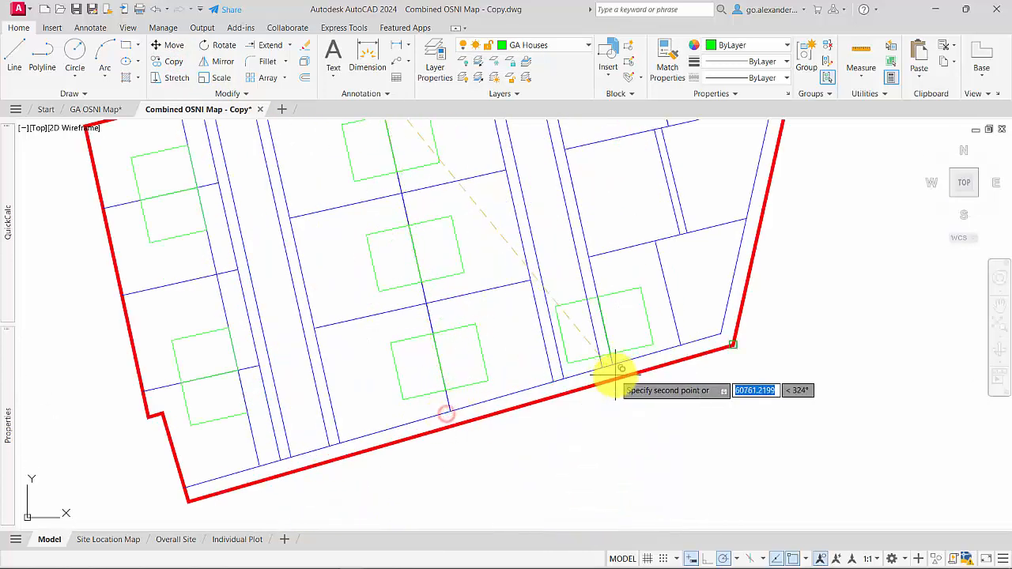
key("Escape")
Copy the site's lower boundary line up to the lower right corner of the middle block's bottom pair of houses
scroll(492, 361, "down", 3)
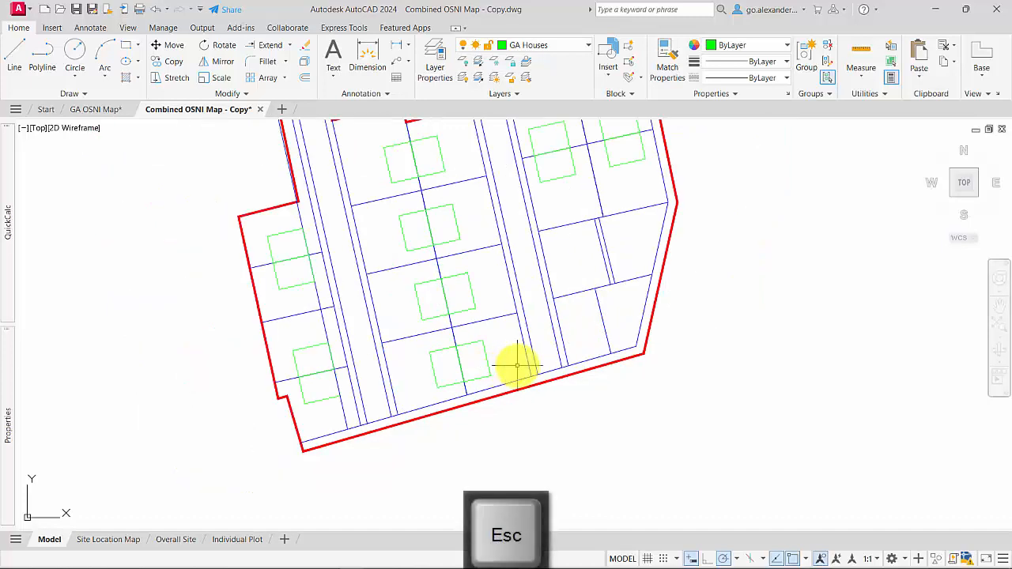
scroll(476, 386, "up", 3)
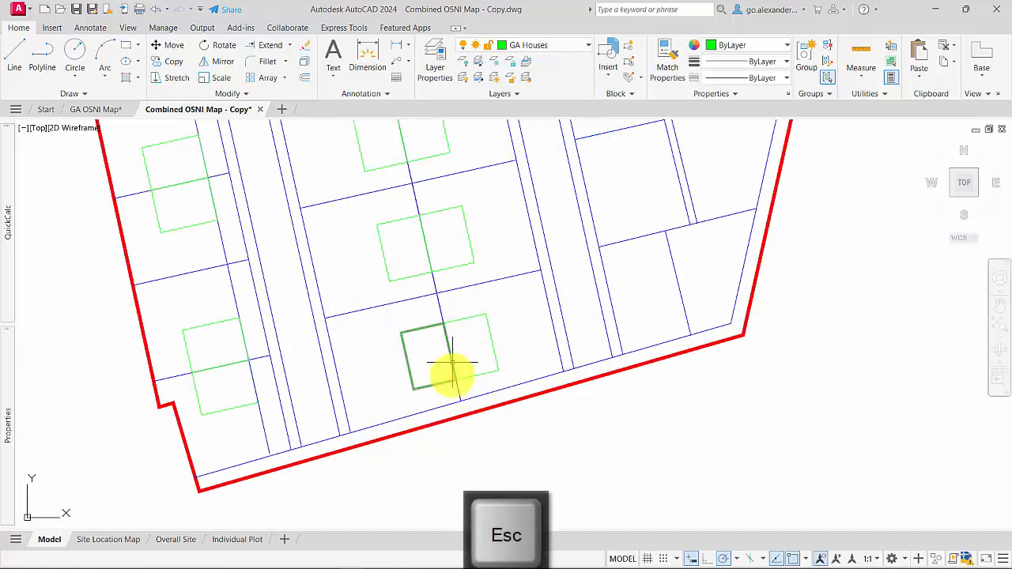
scroll(451, 363, "up", 4)
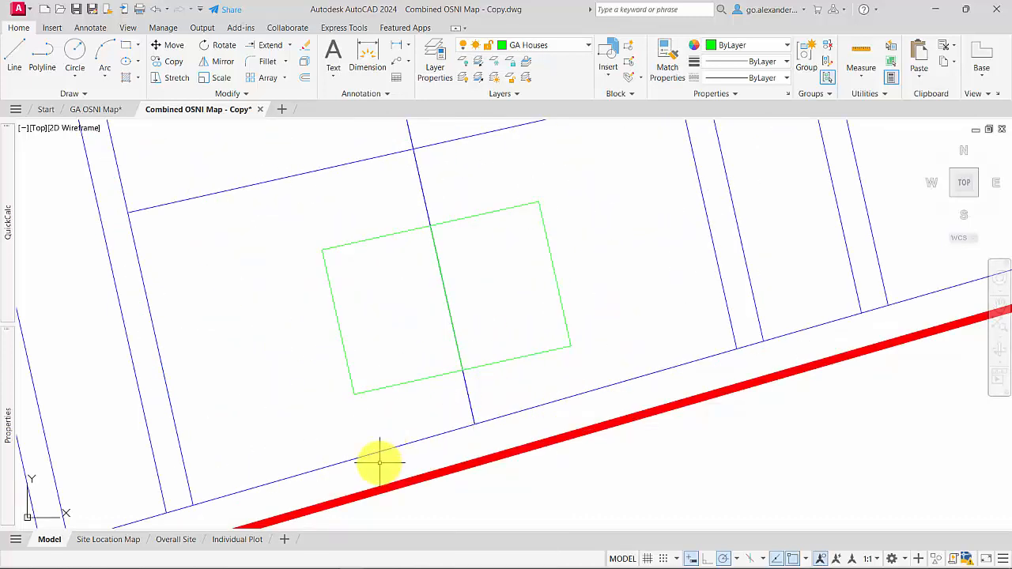
scroll(417, 417, "down", 5)
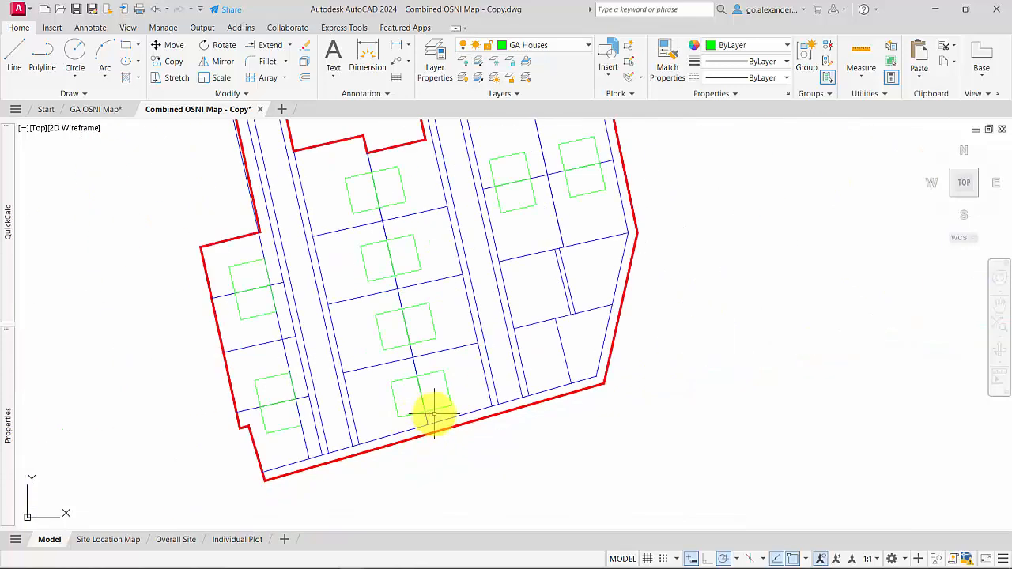
scroll(454, 419, "up", 3)
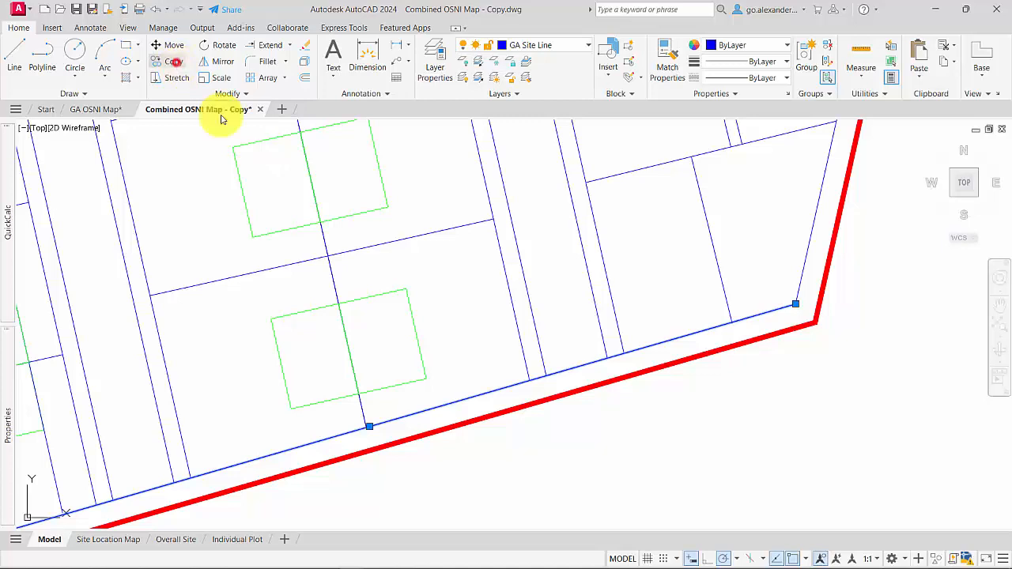
left_click(429, 411)
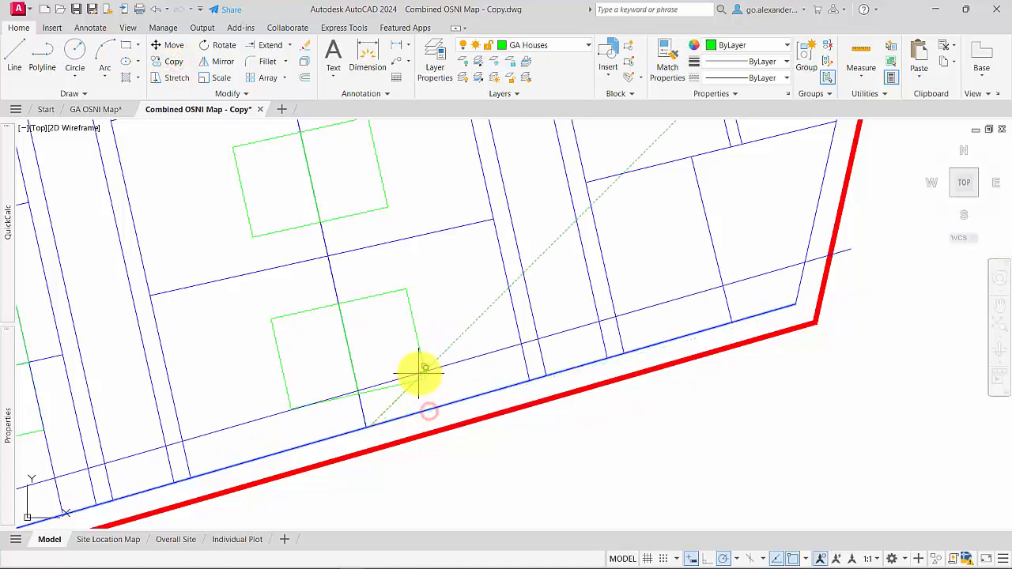
left_click(428, 381)
key("Escape")
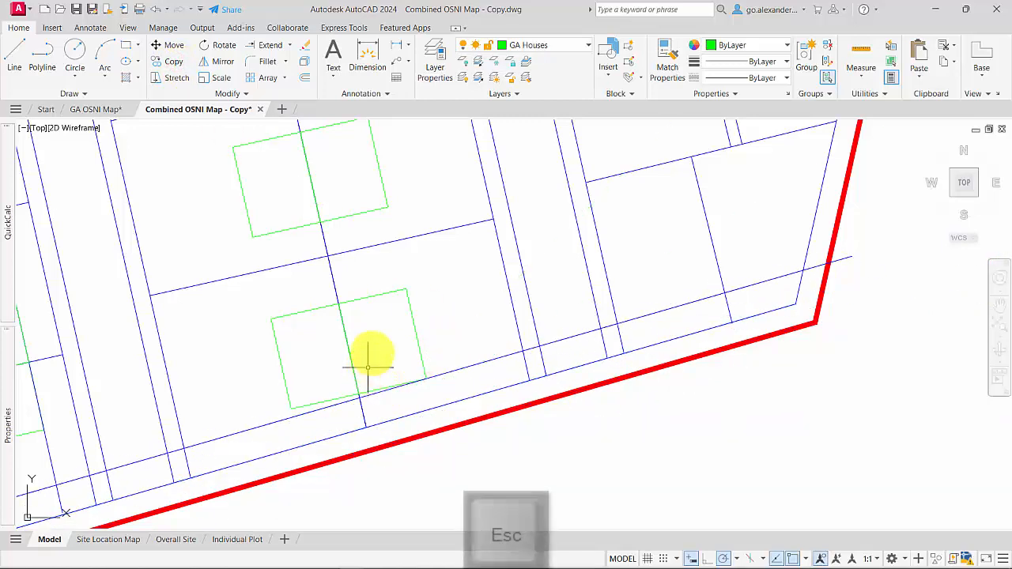
left_click(372, 295)
left_click(310, 330)
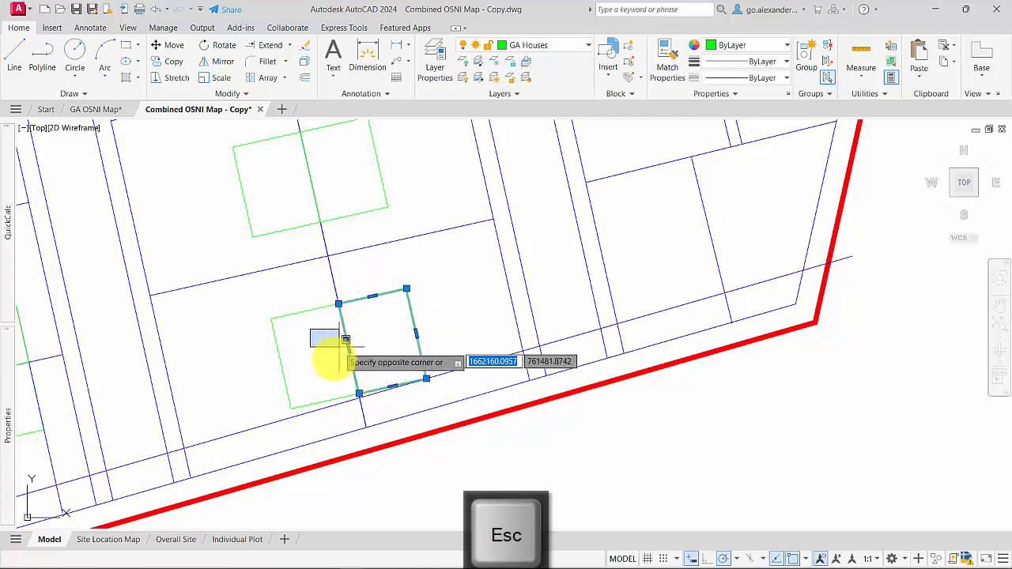
left_click(339, 410)
scroll(353, 412, "up", 4)
key("Escape")
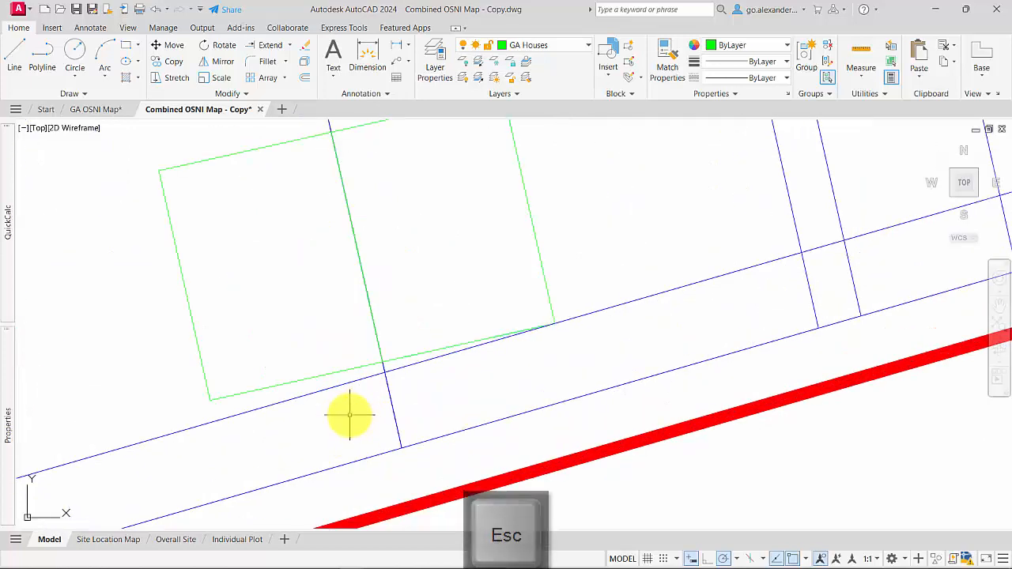
Move the copied boundary line from its crossing with the central plot line to the bottom pair's shared lower corner
left_click(349, 414)
left_click(333, 382)
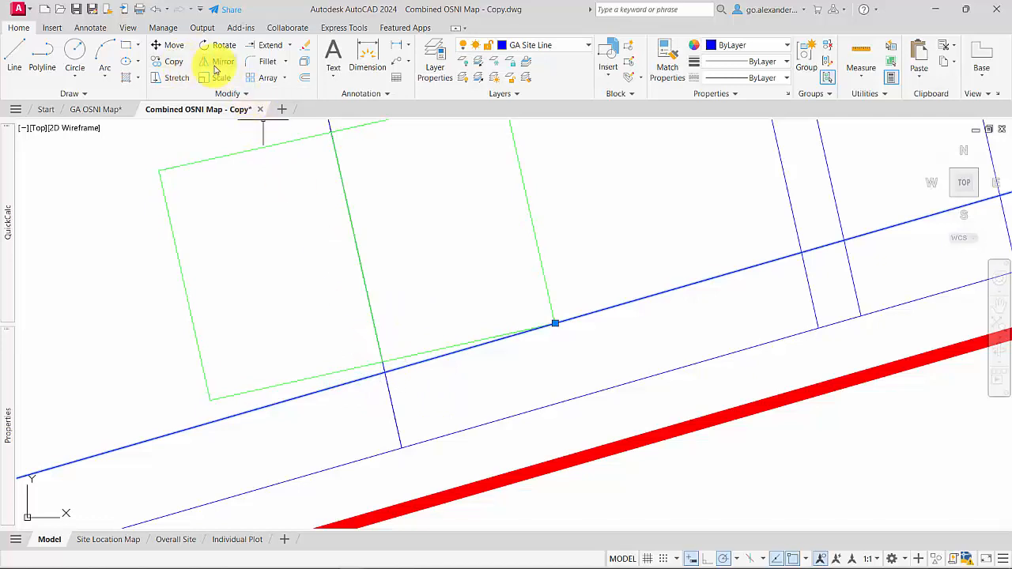
left_click(176, 53)
left_click(383, 370)
left_click(379, 360)
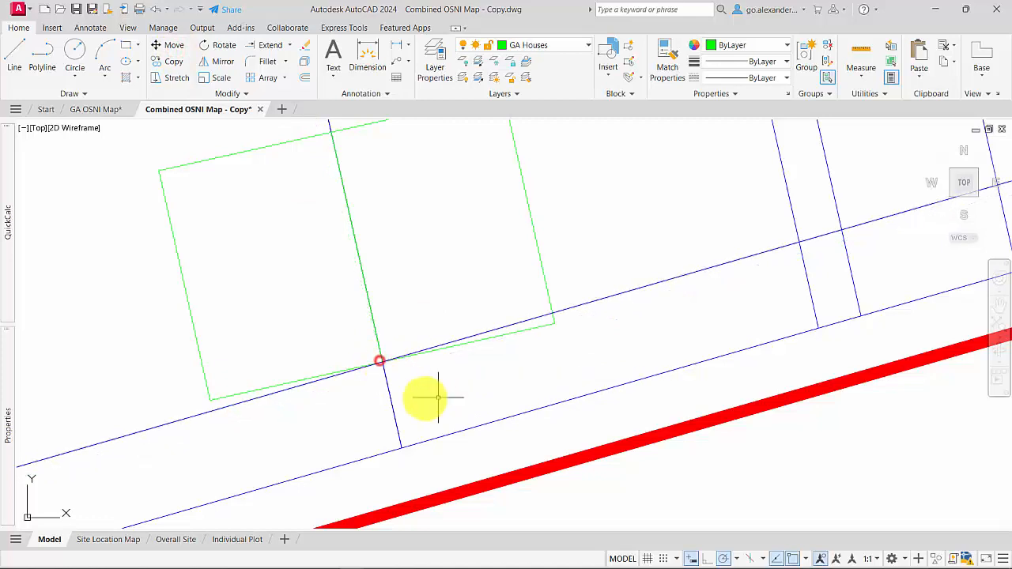
Rotate the middle block's bottom pair by reference about its shared lower corner, aligning its lower edge with the copied boundary line using a Nearest snap
scroll(342, 334, "down", 2)
left_click(396, 232)
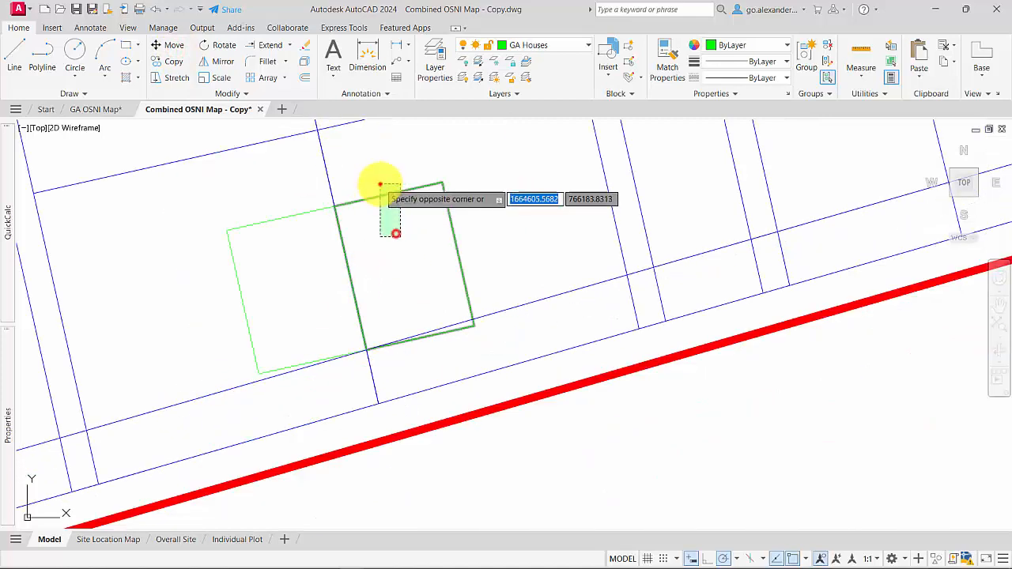
left_click(379, 185)
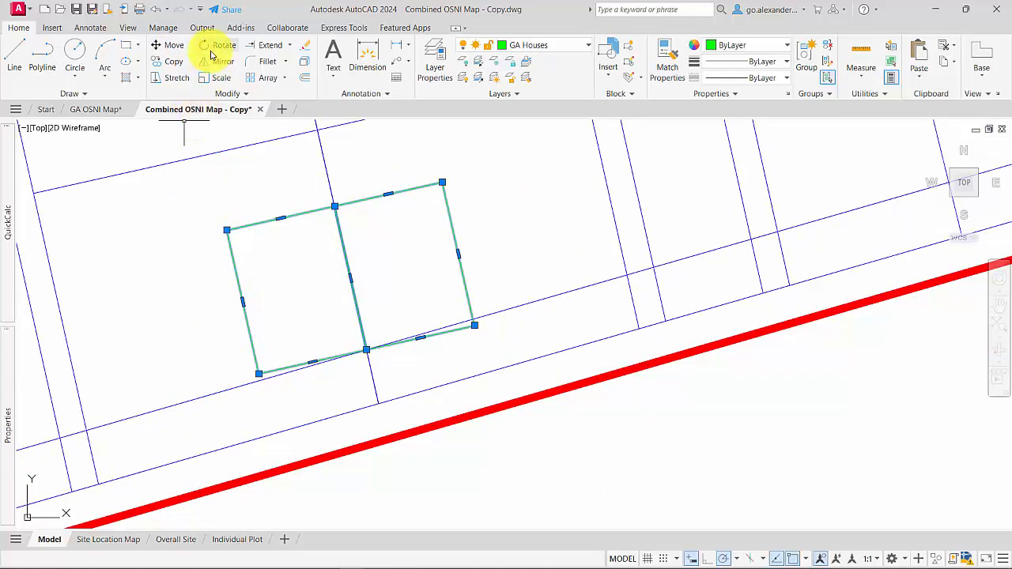
left_click(365, 349)
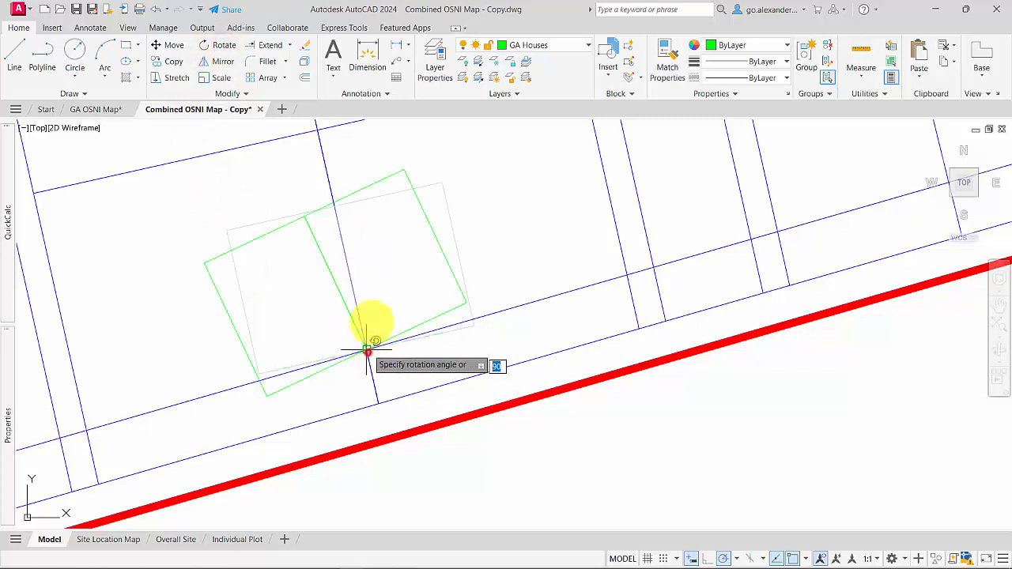
key("Down")
left_click(417, 423)
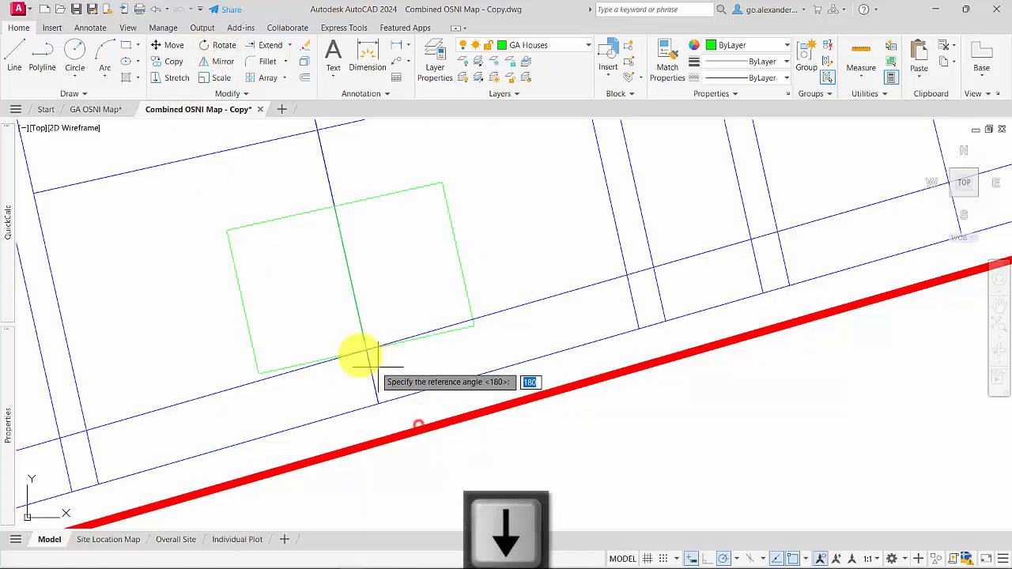
left_click(257, 371)
right_click(136, 317, "shift")
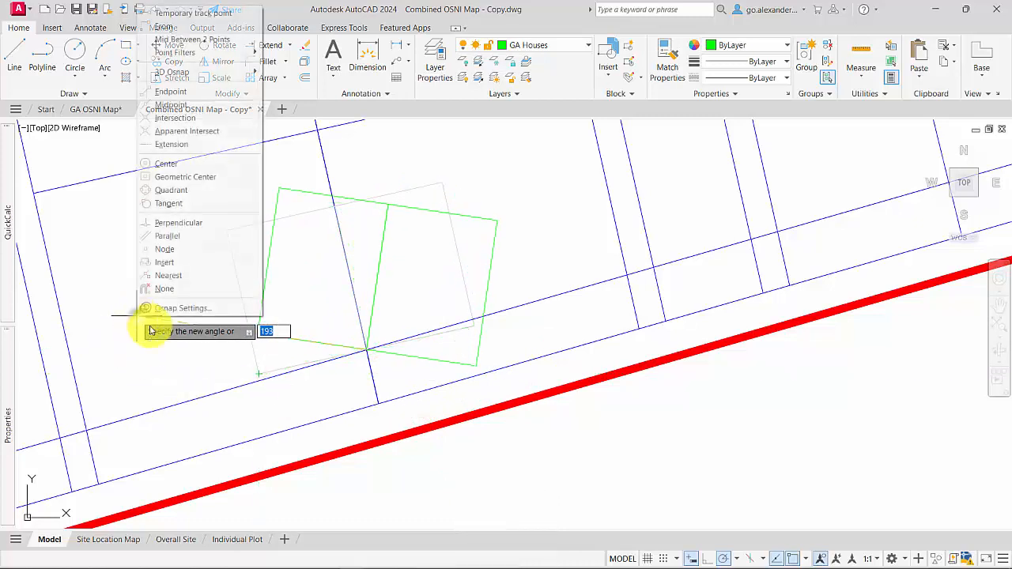
left_click(181, 275)
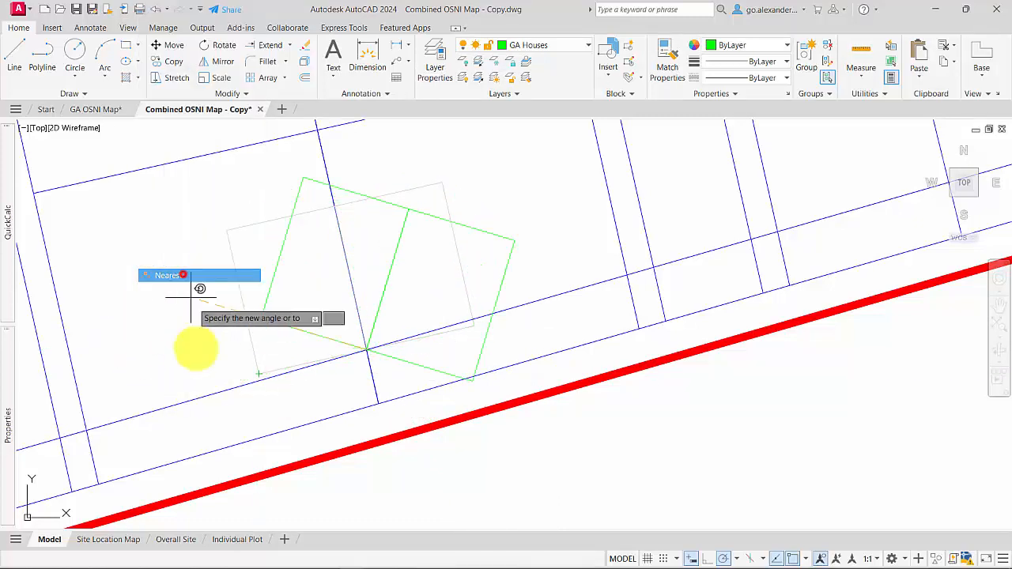
left_click(205, 393)
Delete the copied boundary line that runs through the bottom pair's lower corner
scroll(254, 419, "down", 3)
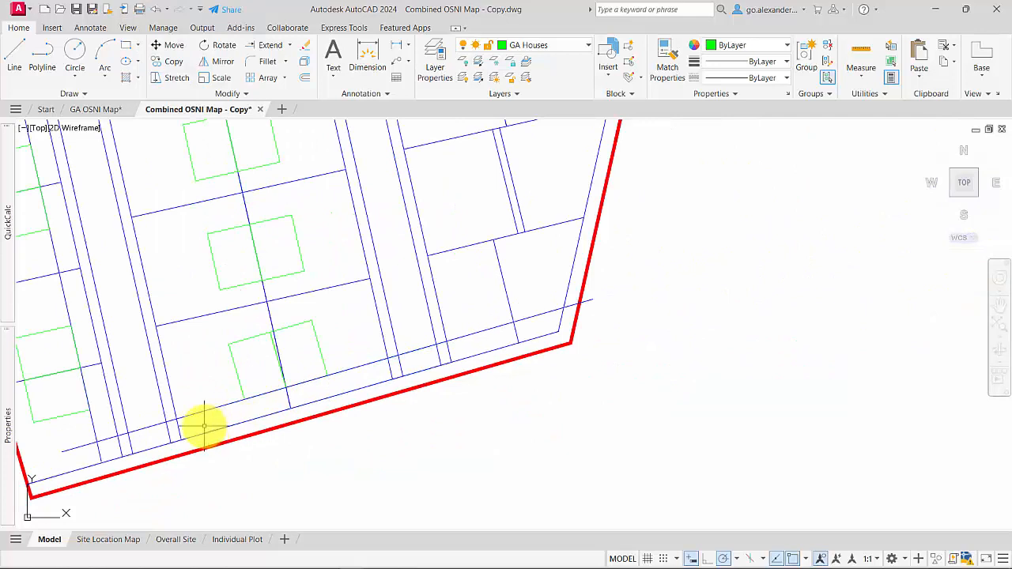
left_click(199, 410)
key("Delete")
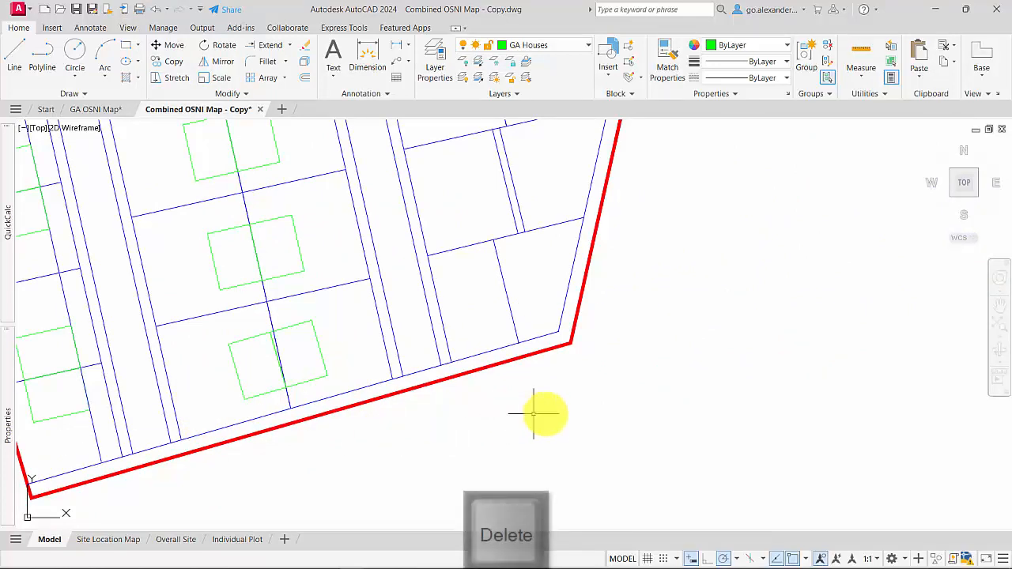
Undo the line deletion, the bottom pair's rotation and the copied boundary line's move
scroll(290, 343, "up", 2)
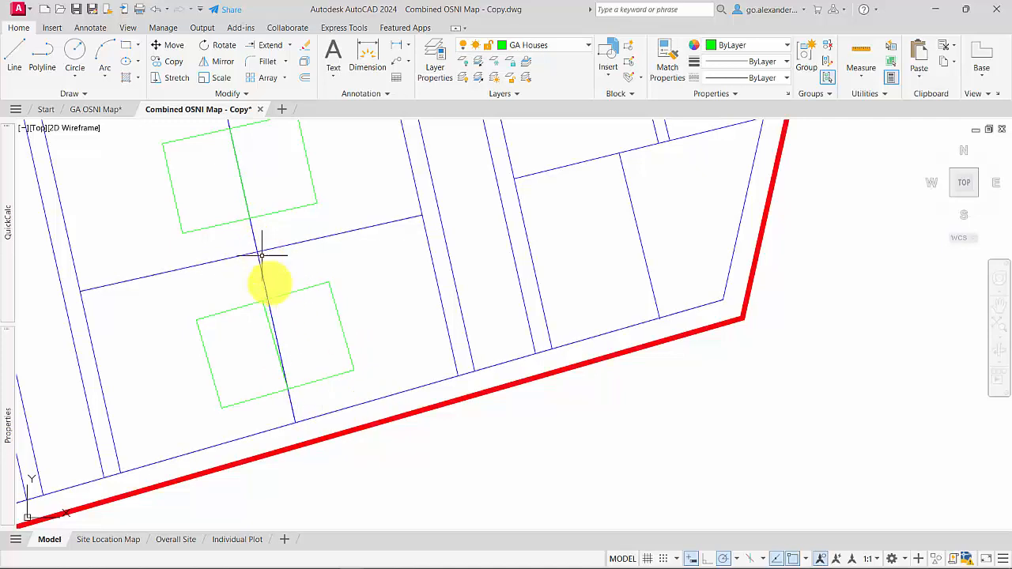
key("ctrl+z")
key("ctrl+z")
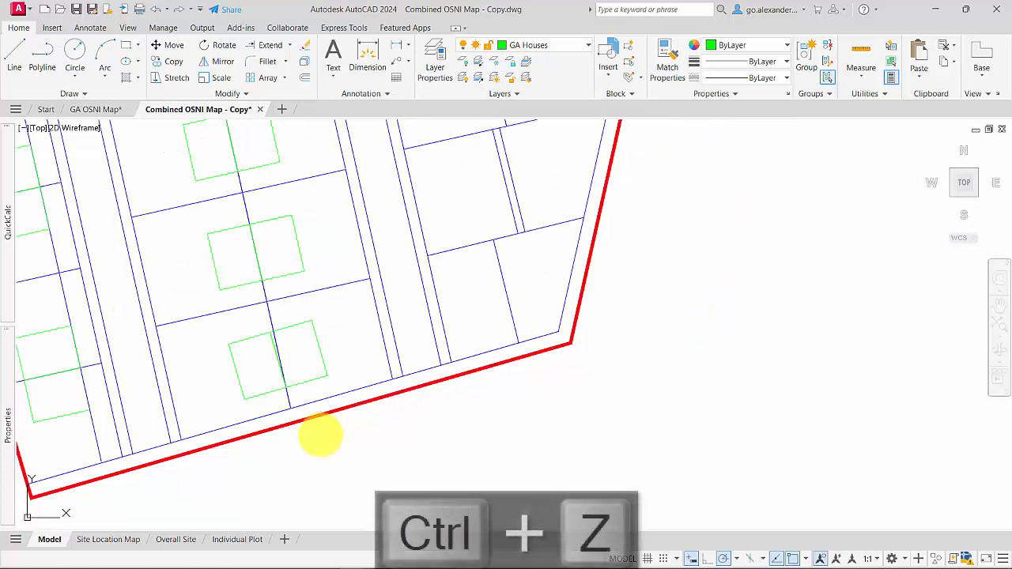
key("ctrl+z")
key("ctrl+z")
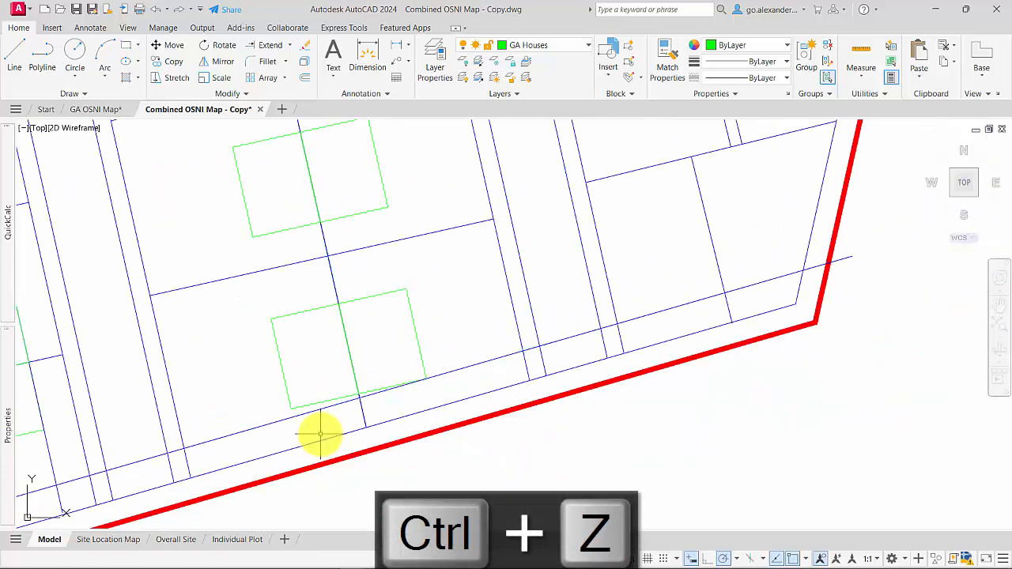
Delete the copied boundary line touching the lower right corner of the middle block's bottom pair
left_click(275, 421)
key("Delete")
scroll(300, 417, "down", 4)
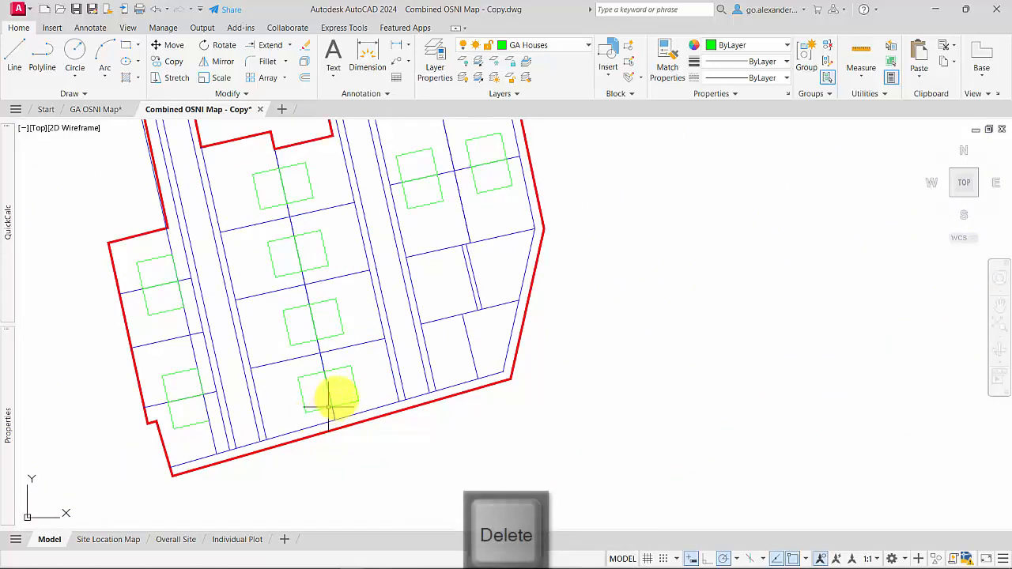
Copy the middle block's third pair from its shared upper corner onto the double dividing line in the right block's third plot row, using a Perpendicular snap
middle_click_drag(407, 343, 329, 399)
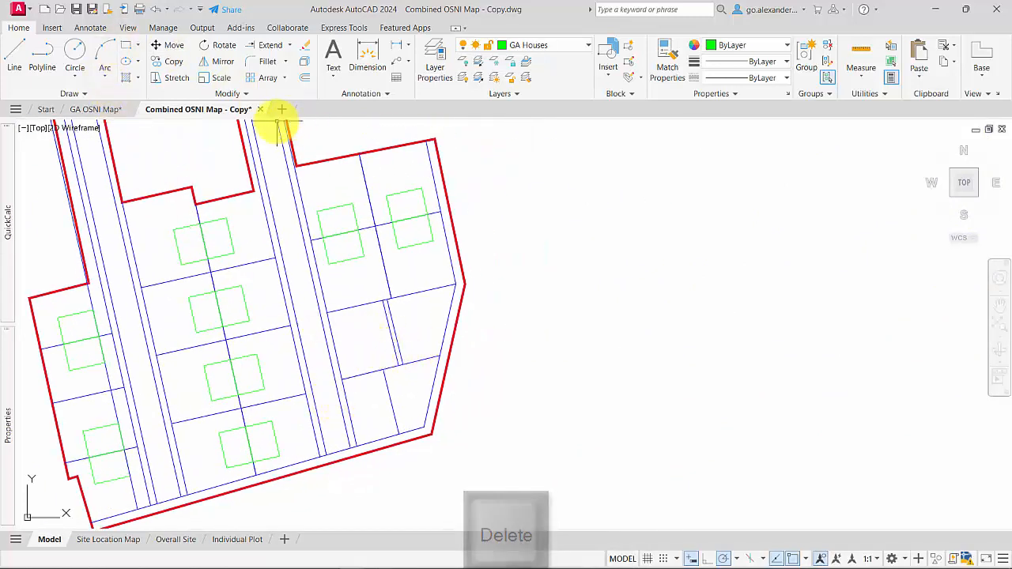
left_click(252, 354)
left_click(214, 363)
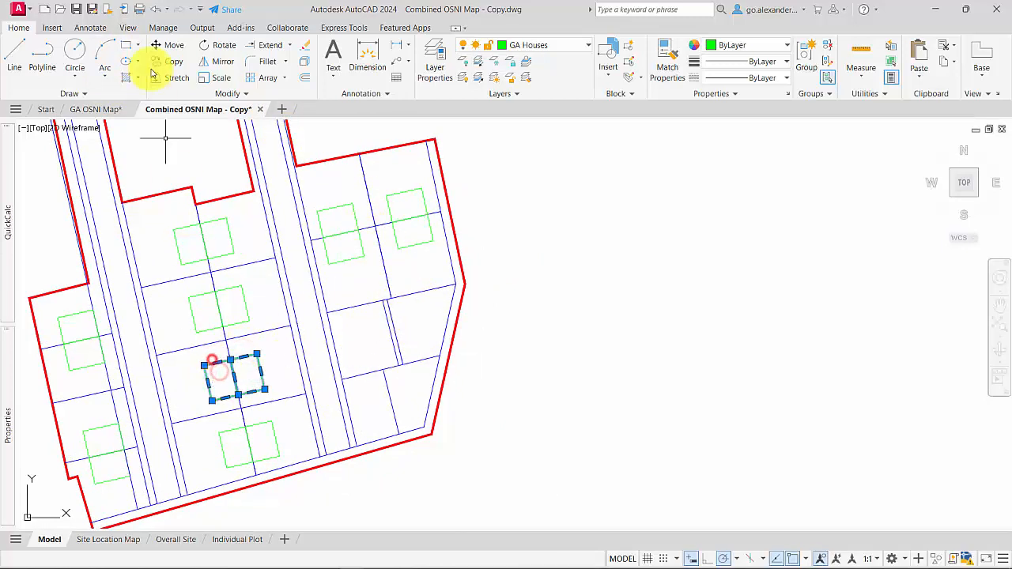
scroll(229, 348, "up", 4)
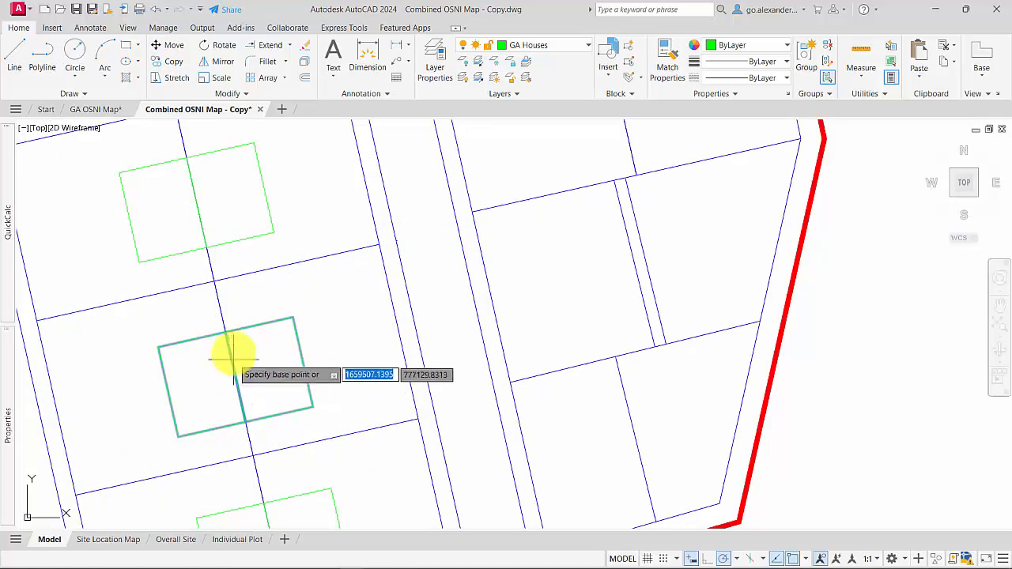
left_click(226, 332)
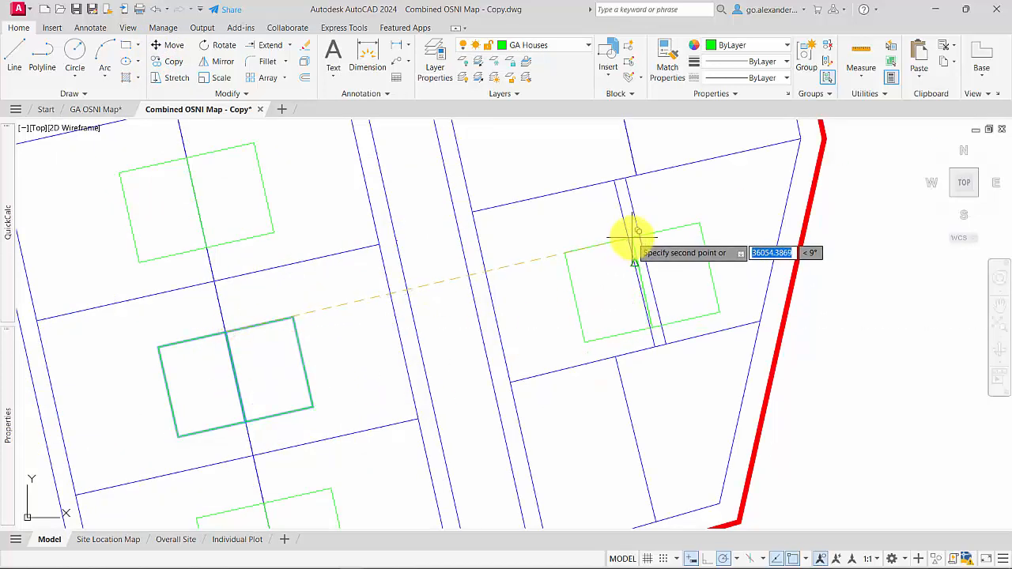
right_click(569, 241, "shift")
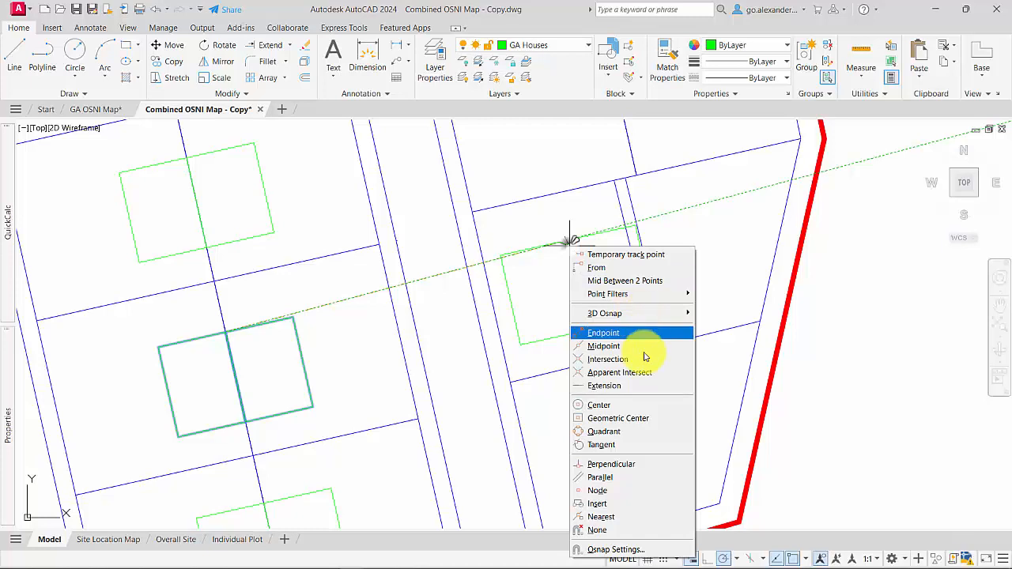
left_click(631, 460)
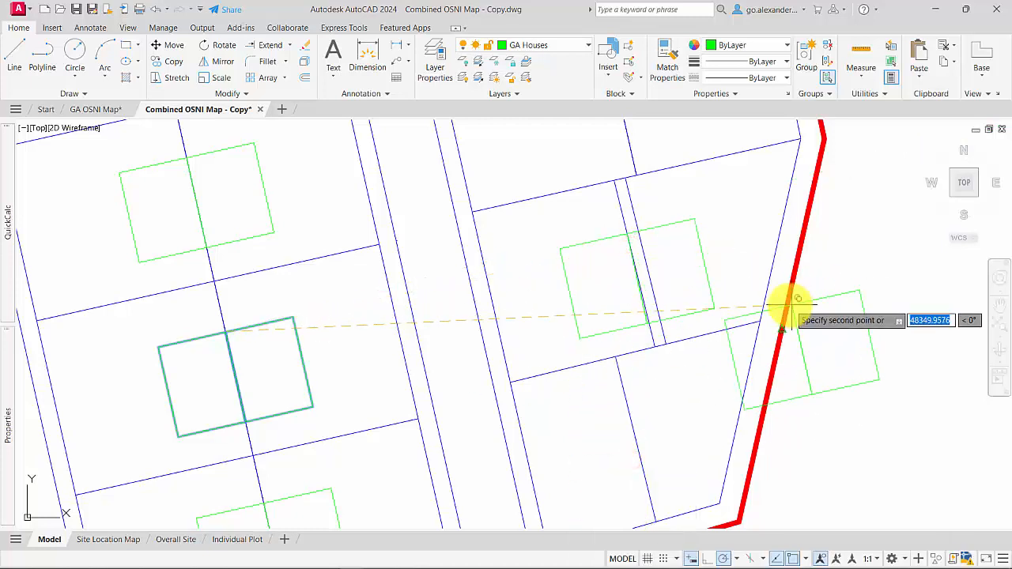
key("Escape")
Examine how the copied pair's party wall sits against the double dividing line in the right block
scroll(705, 231, "down", 2)
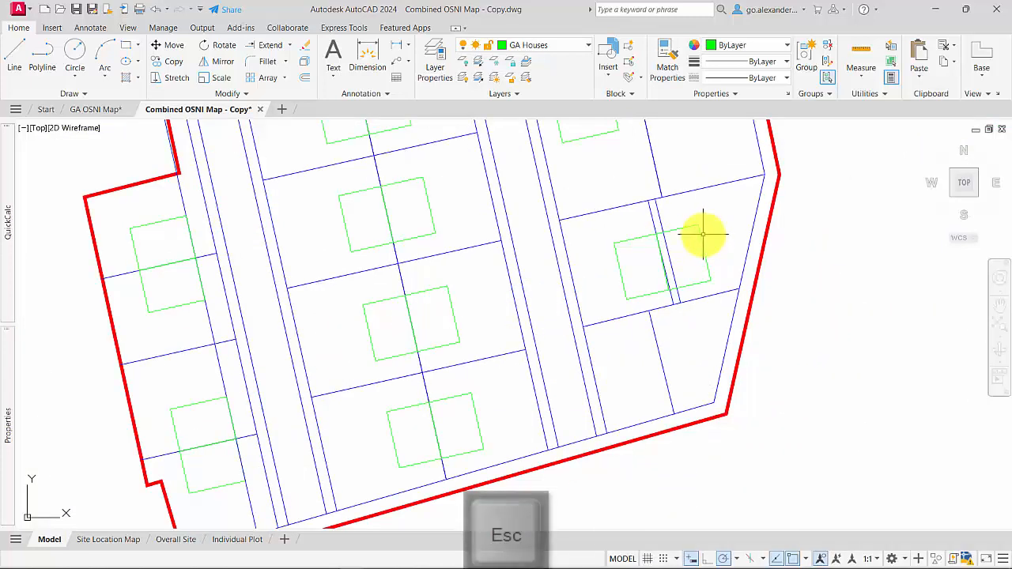
middle_click_drag(702, 232, 592, 287)
scroll(579, 315, "up", 4)
scroll(535, 310, "up", 1)
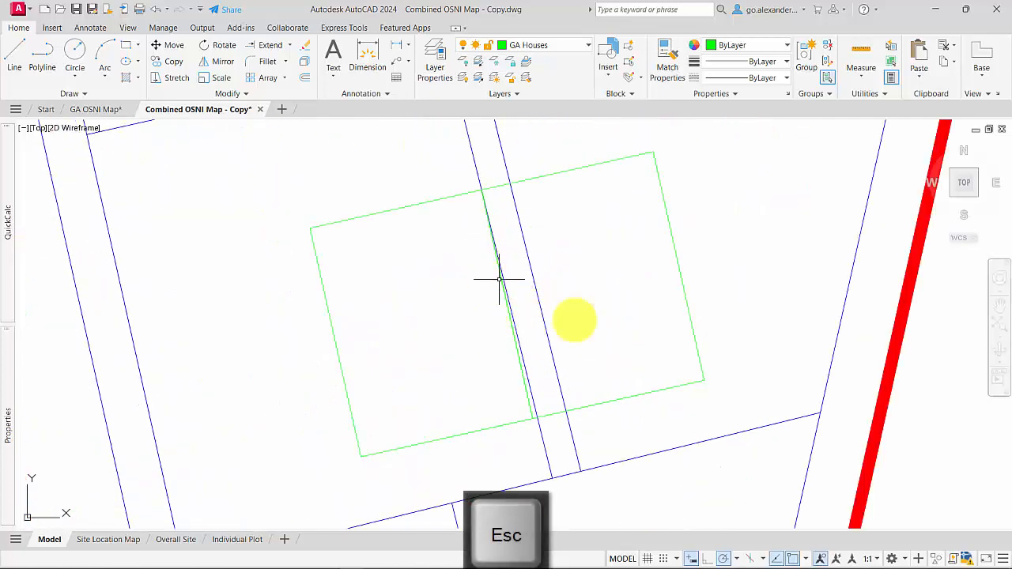
scroll(506, 300, "down", 3)
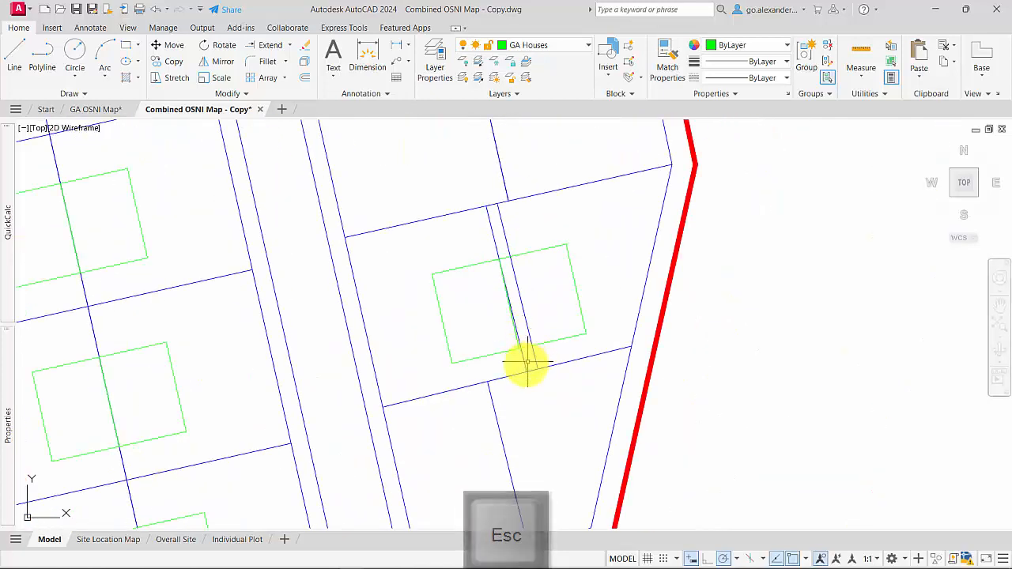
scroll(543, 365, "up", 2)
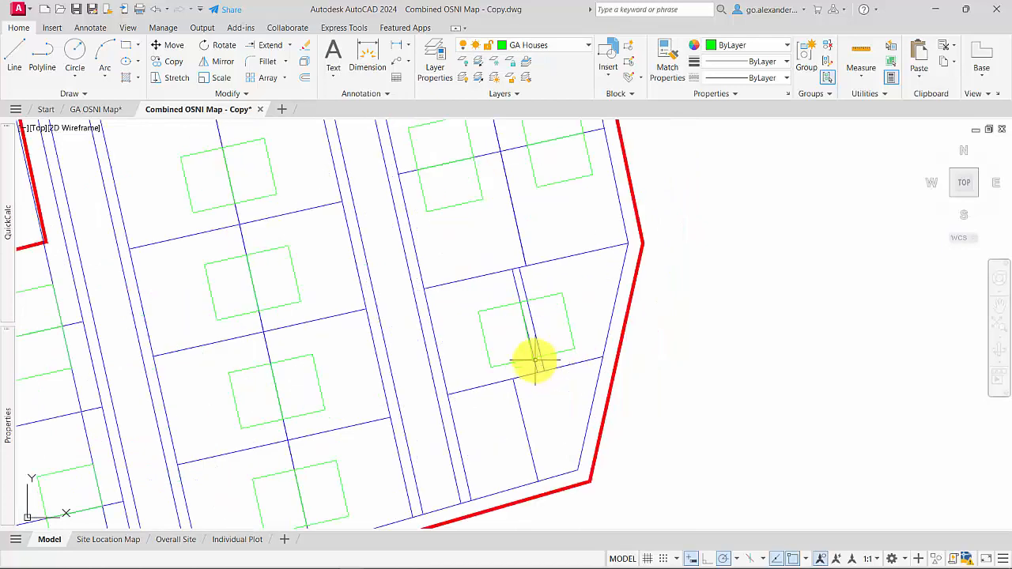
scroll(562, 384, "down", 2)
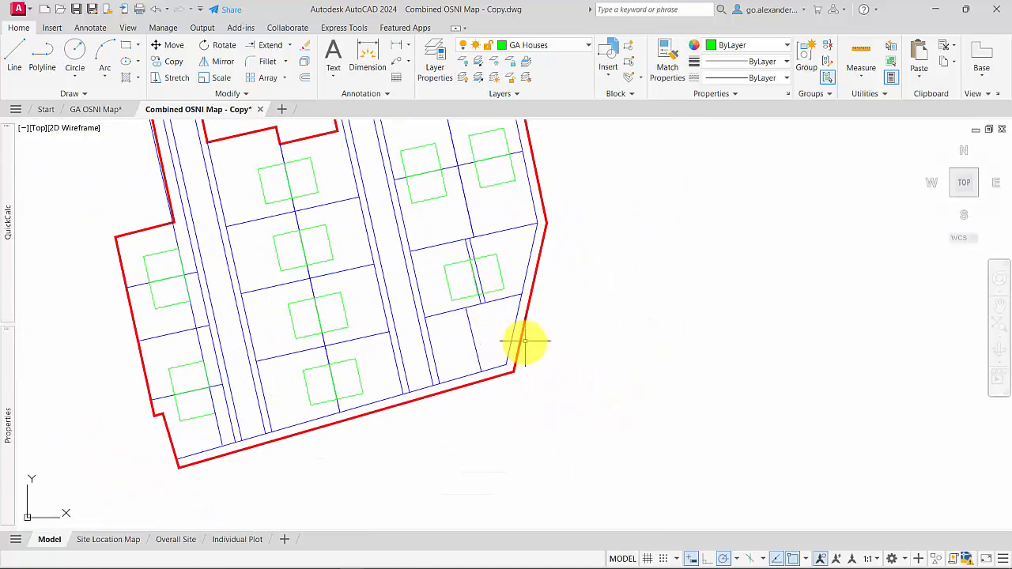
Copy that pair from its shared upper corner onto the dividing line of the right block's bottom plots
scroll(472, 282, "up", 4)
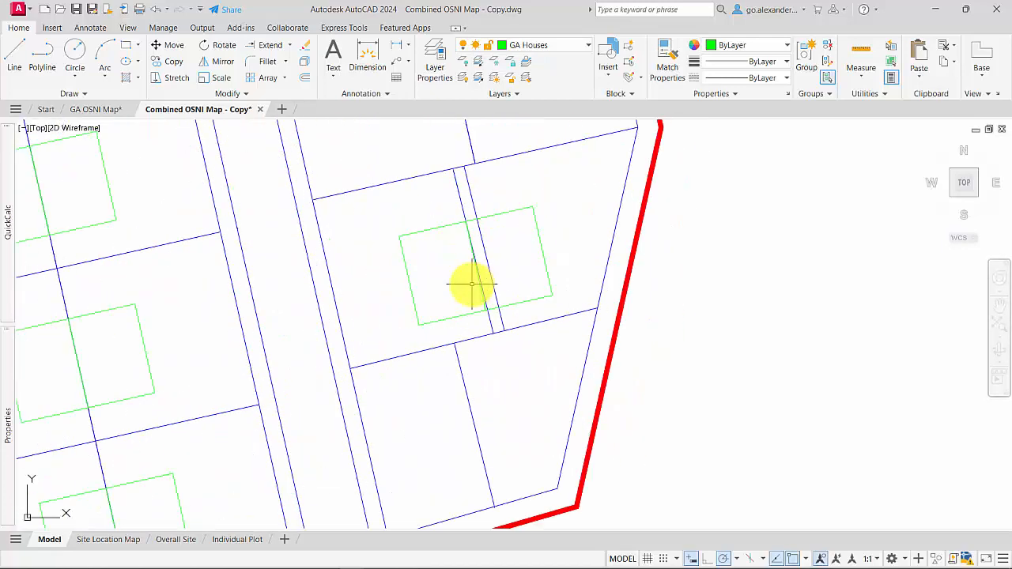
left_click(511, 234)
left_click(437, 249)
left_click(429, 203)
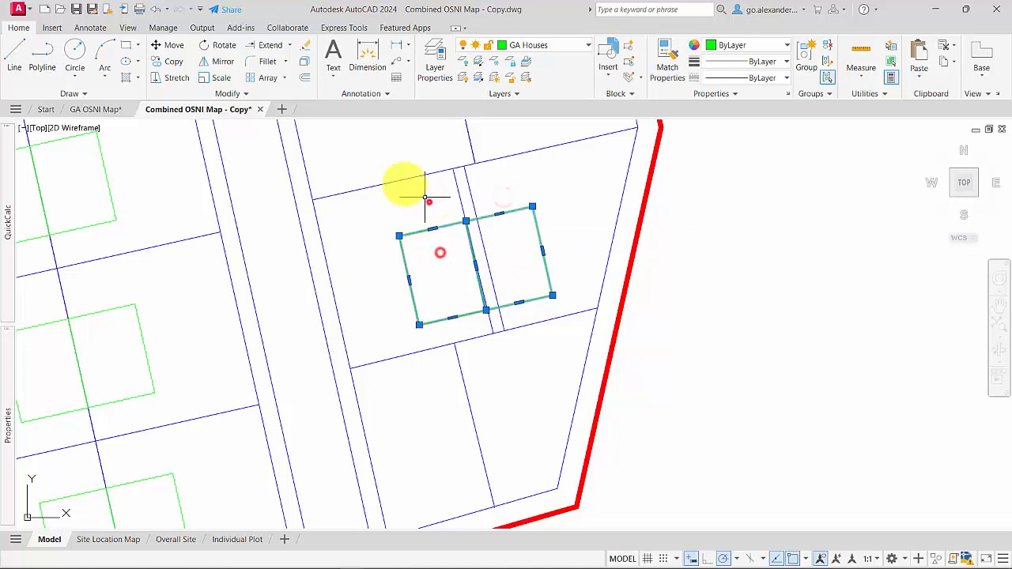
left_click(174, 63)
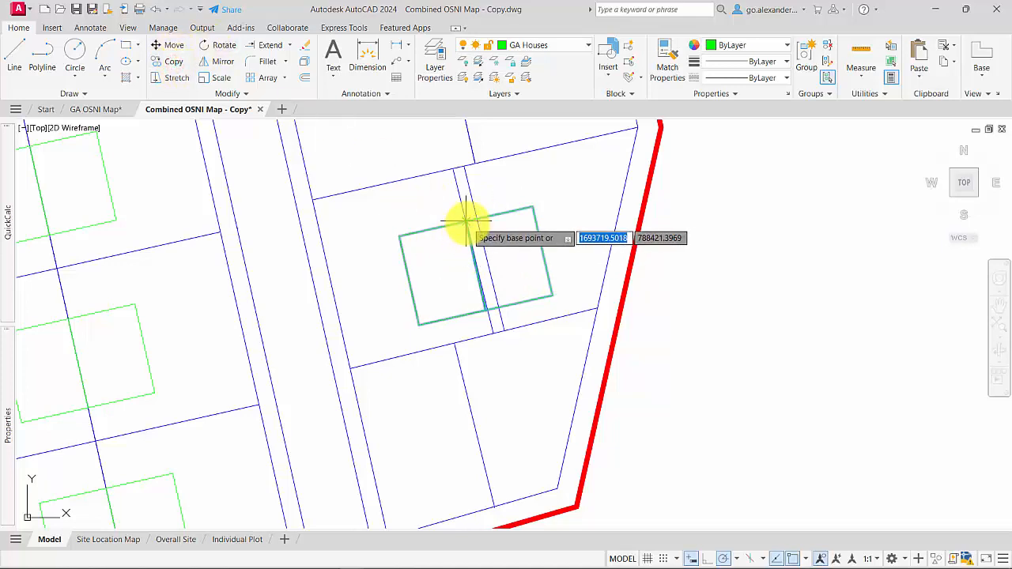
left_click(467, 221)
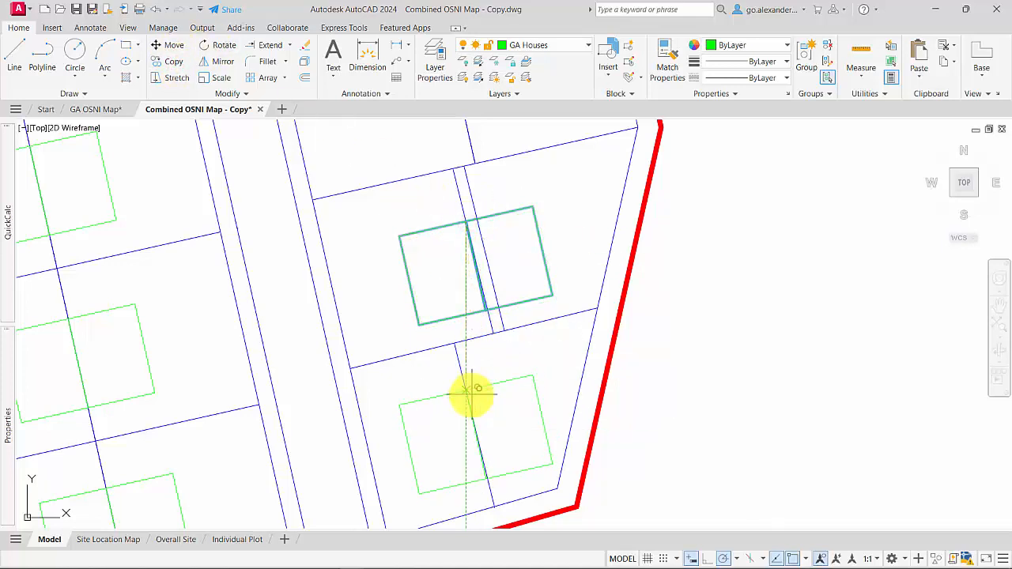
left_click(465, 378)
key("Escape")
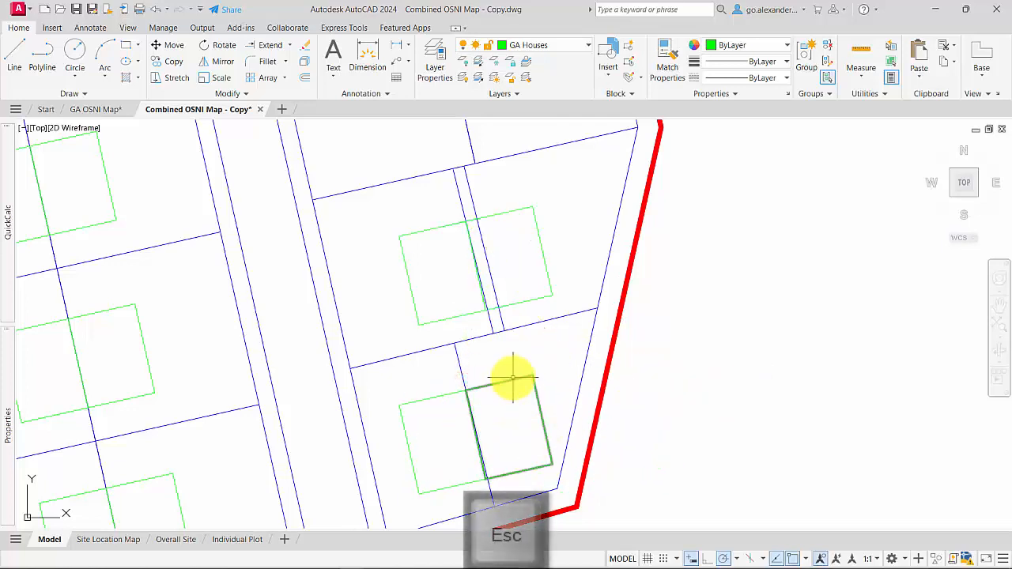
Examine the right block's two new pairs and their dividing lines within the overall plot layout
scroll(515, 380, "down", 4)
scroll(518, 407, "up", 5)
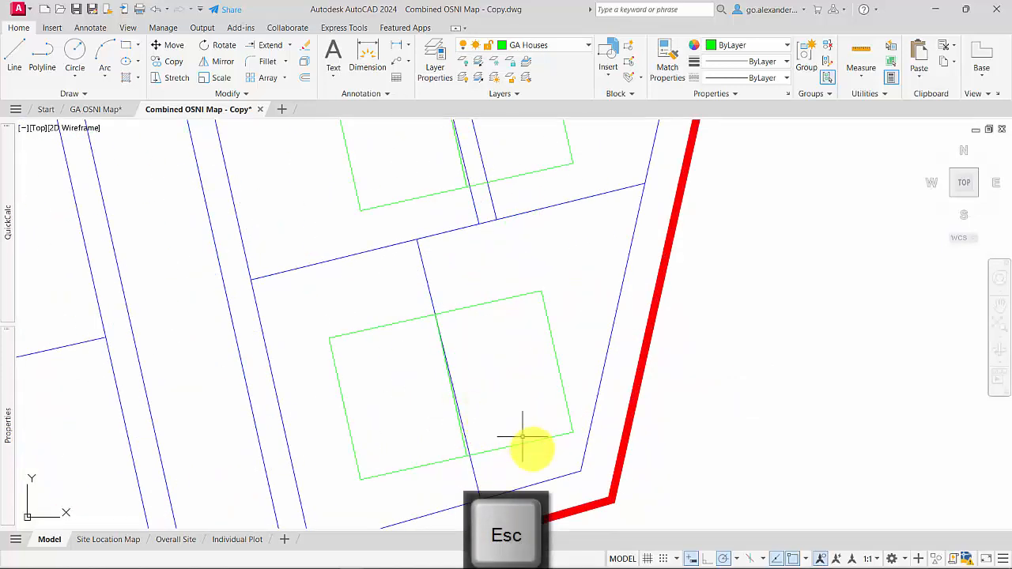
scroll(465, 389, "down", 3)
scroll(455, 388, "down", 2)
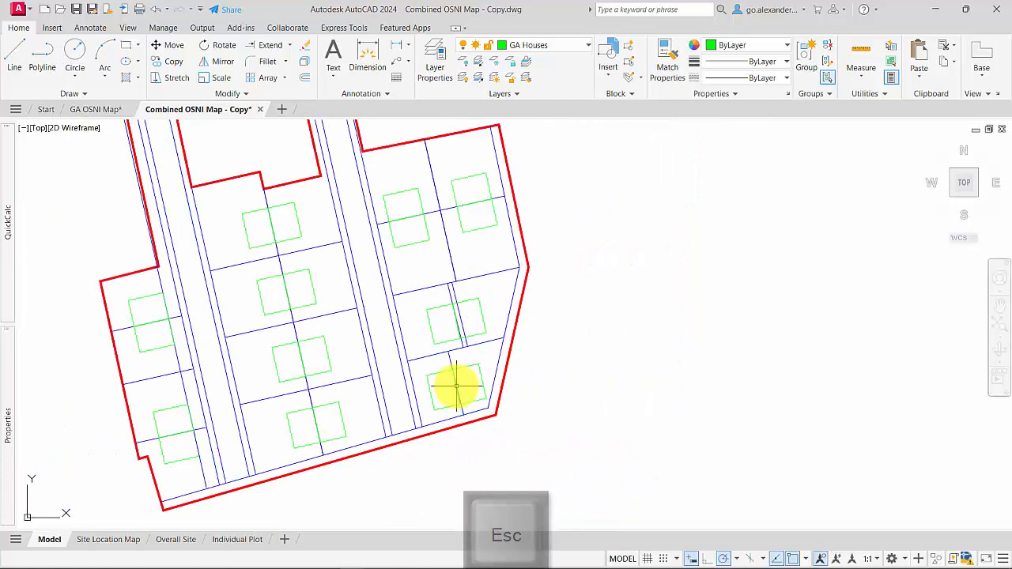
mouse_move(395, 398)
middle_mouse_down()
mouse_move(395, 343)
mouse_move(477, 349)
middle_mouse_up()
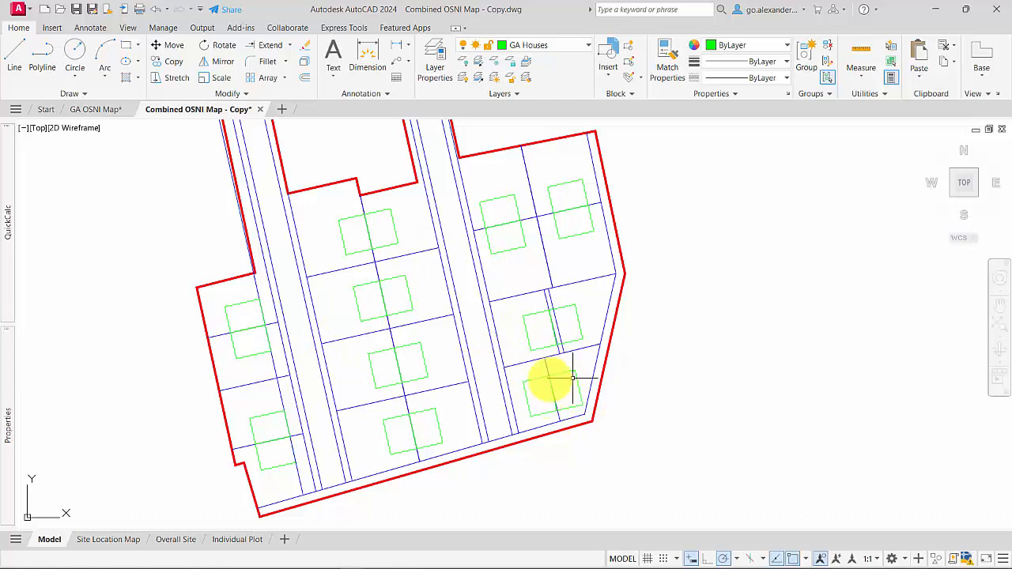
left_click(551, 300)
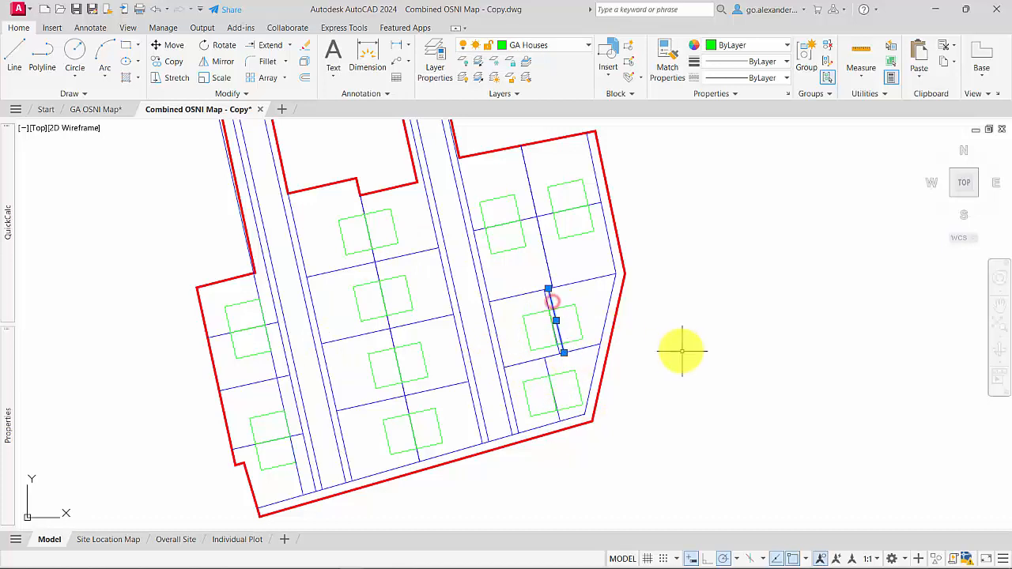
key("Escape")
scroll(564, 335, "up", 2)
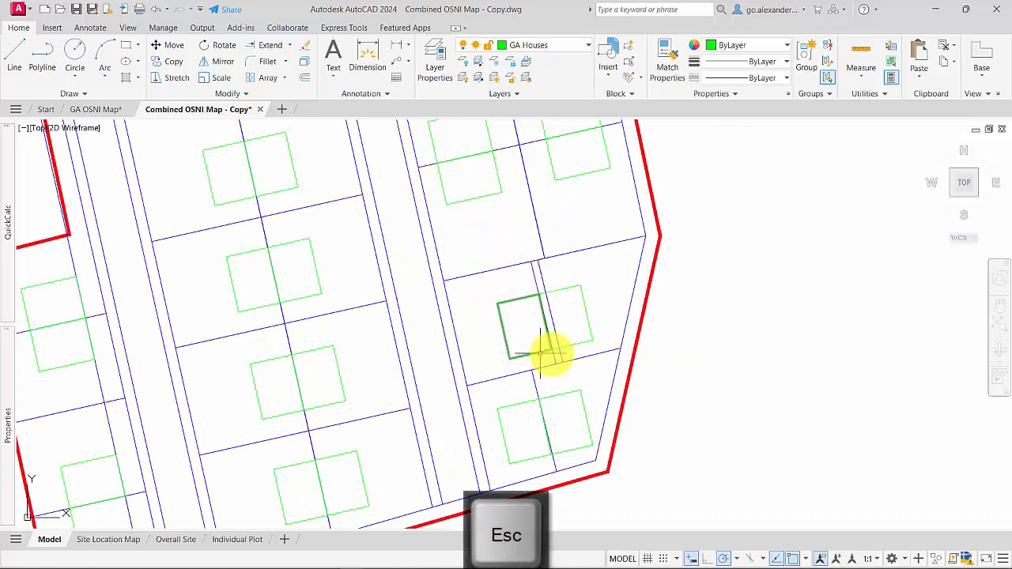
scroll(562, 356, "down", 2)
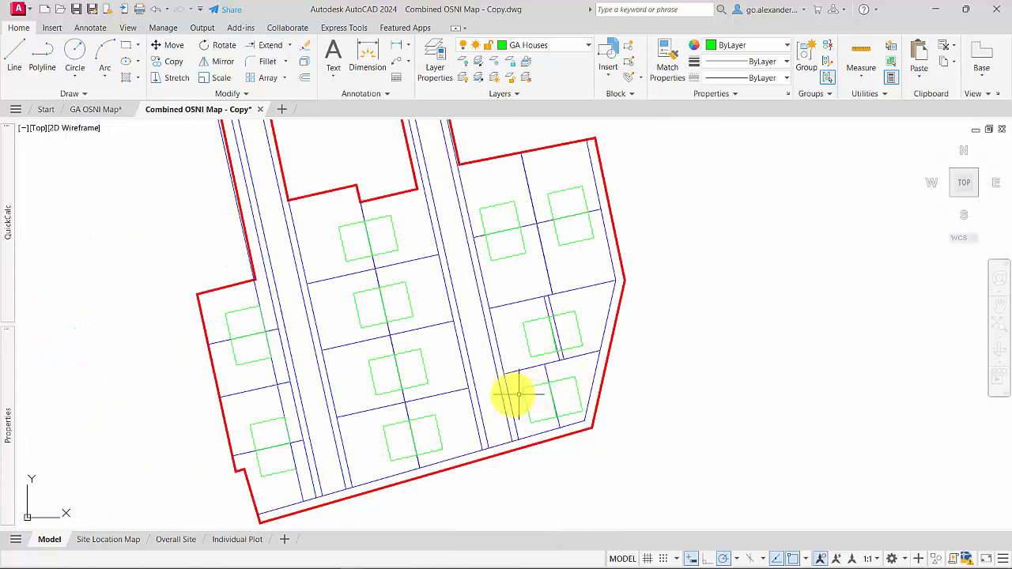
key("Escape")
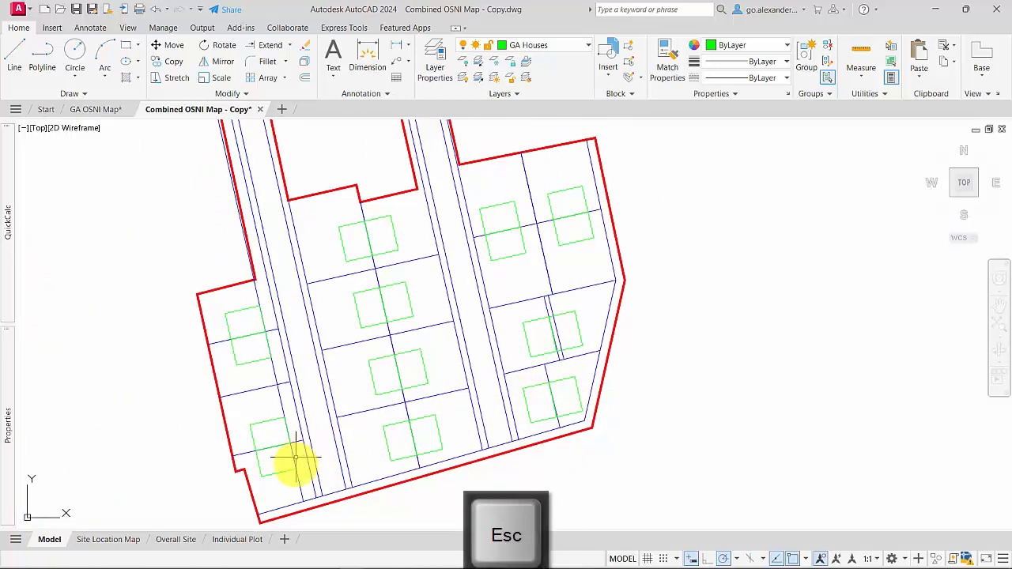
Delete the surplus line running down beside the left block's lower plots
left_click(295, 480)
key("Delete")
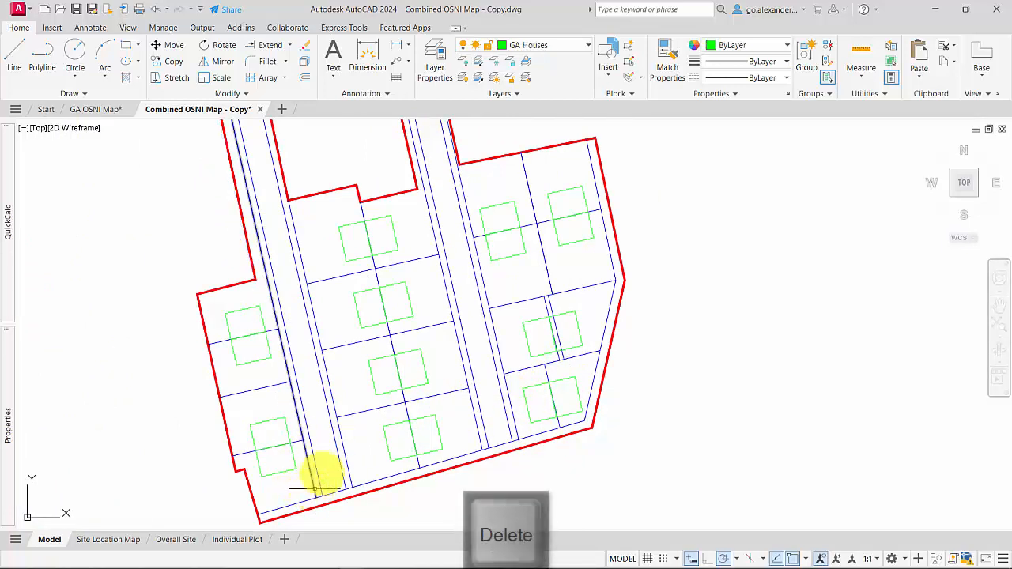
Create a new layer named GA Car spaces
left_click(434, 51)
left_click(303, 131)
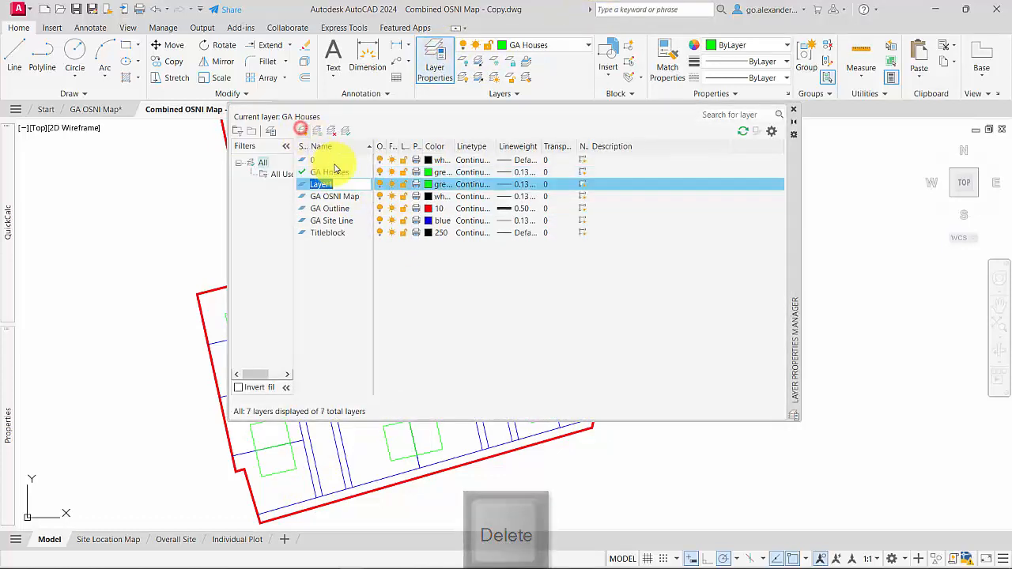
type("C")
key("BackSpace")
type("GA Ca")
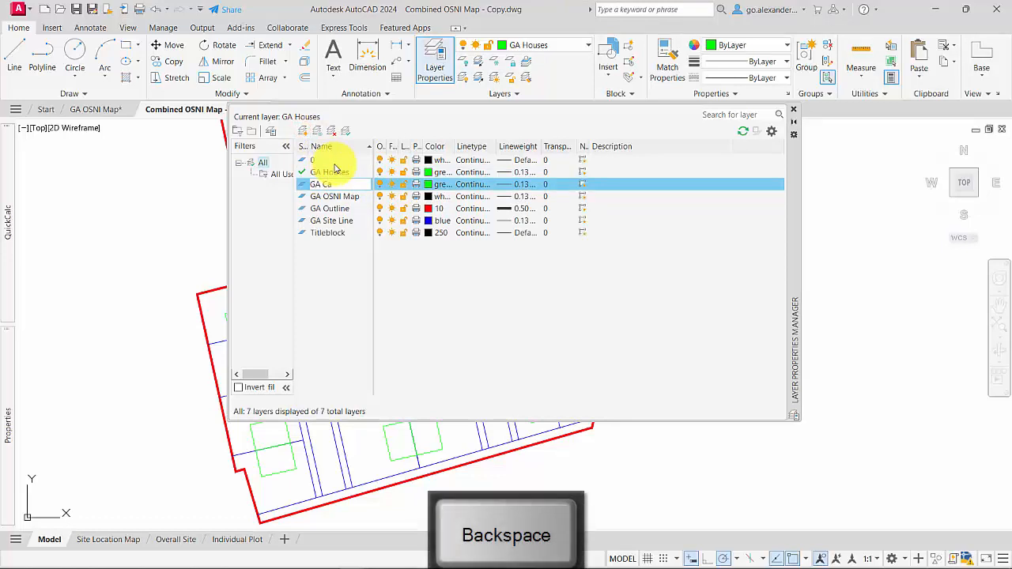
type("rp")
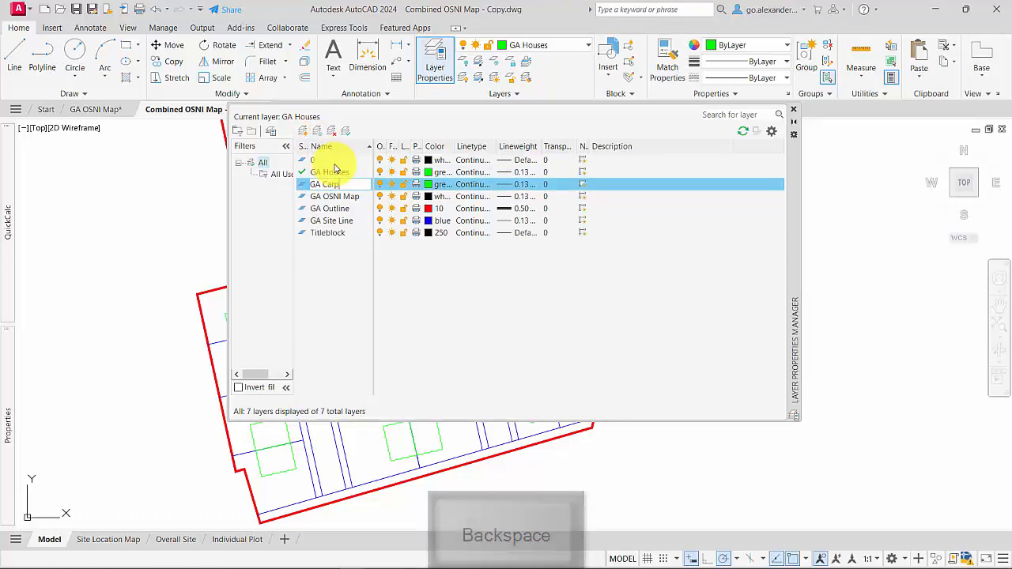
key("BackSpace")
type("s")
key("BackSpace")
type("spaces")
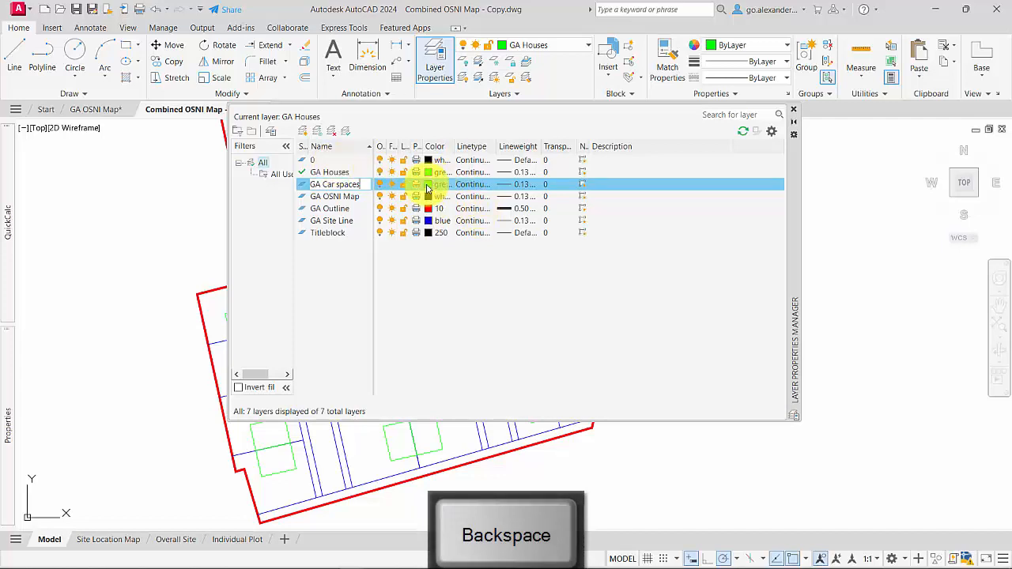
Set the GA Car spaces layer's colour to yellow and make it the current layer
left_click(427, 186)
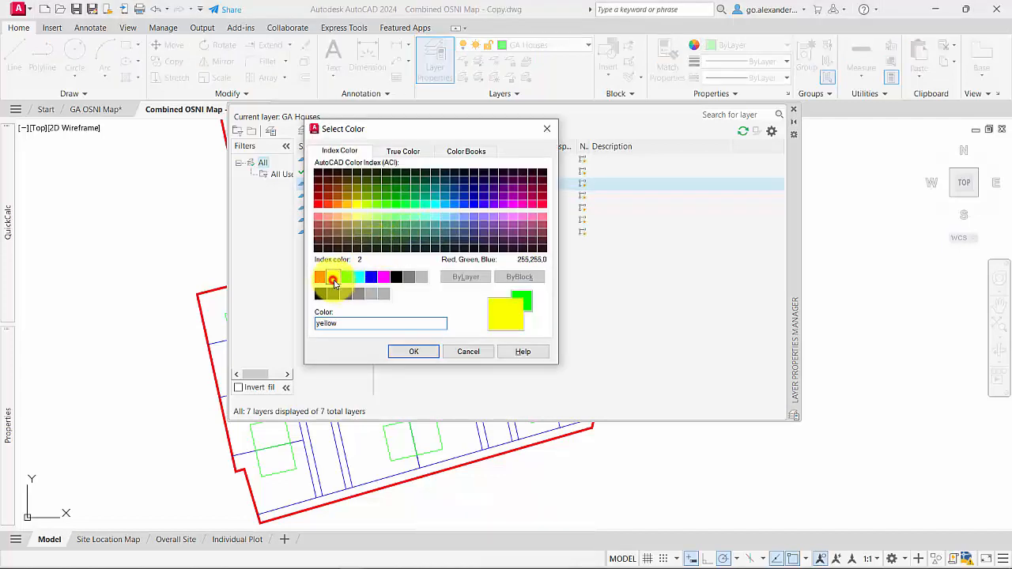
left_click(414, 353)
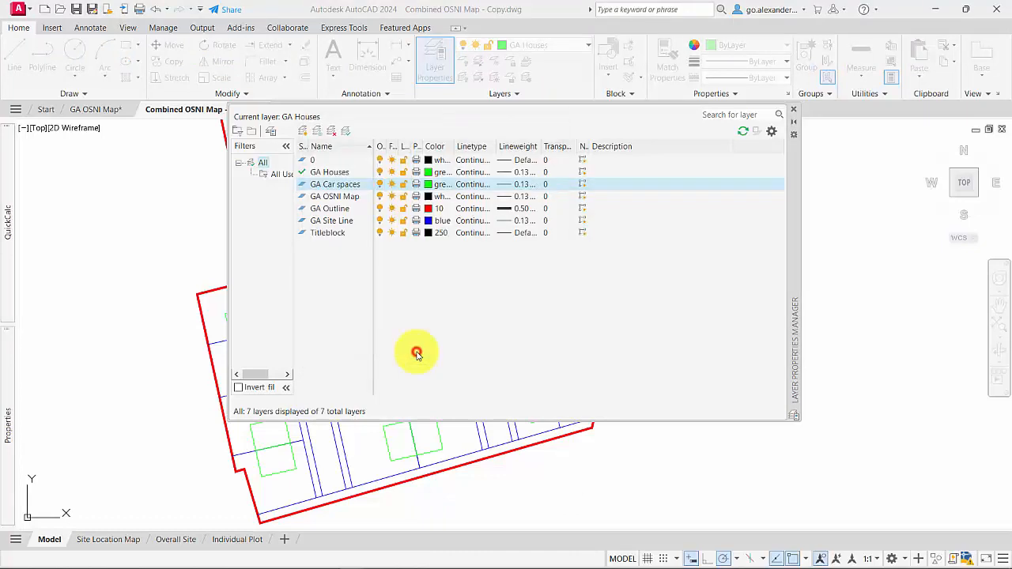
left_click(332, 185)
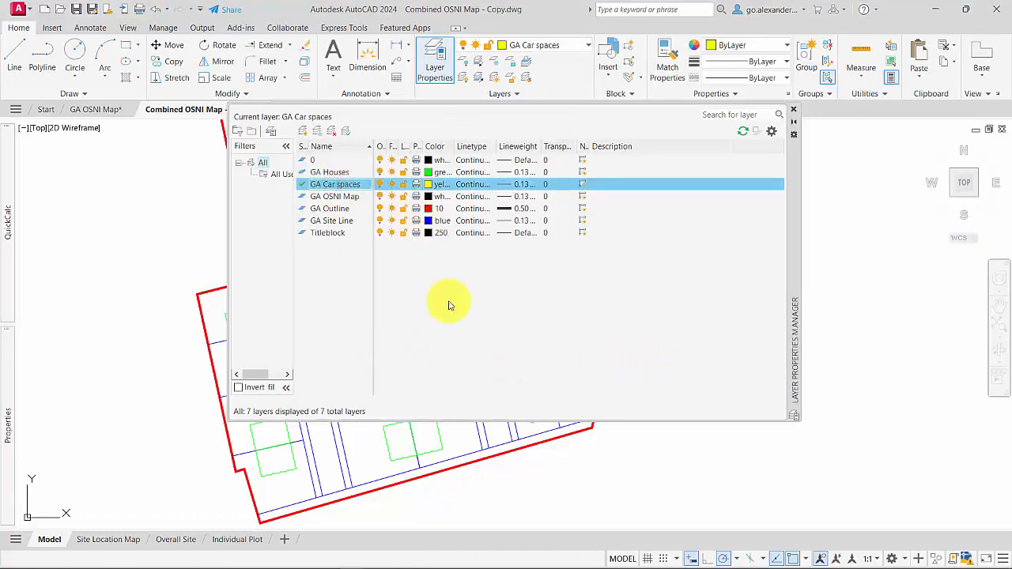
left_click(793, 114)
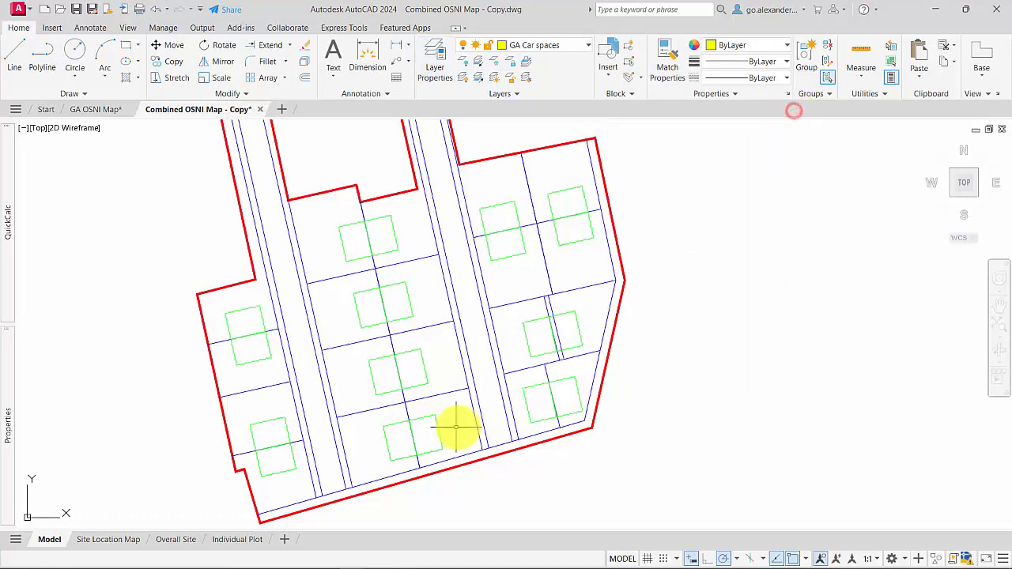
Draw a car space rectangle 5000 wide and half as high beside the house pair in the middle block's bottom-row left plot
left_click(126, 49)
middle_click_drag(395, 402, 402, 310)
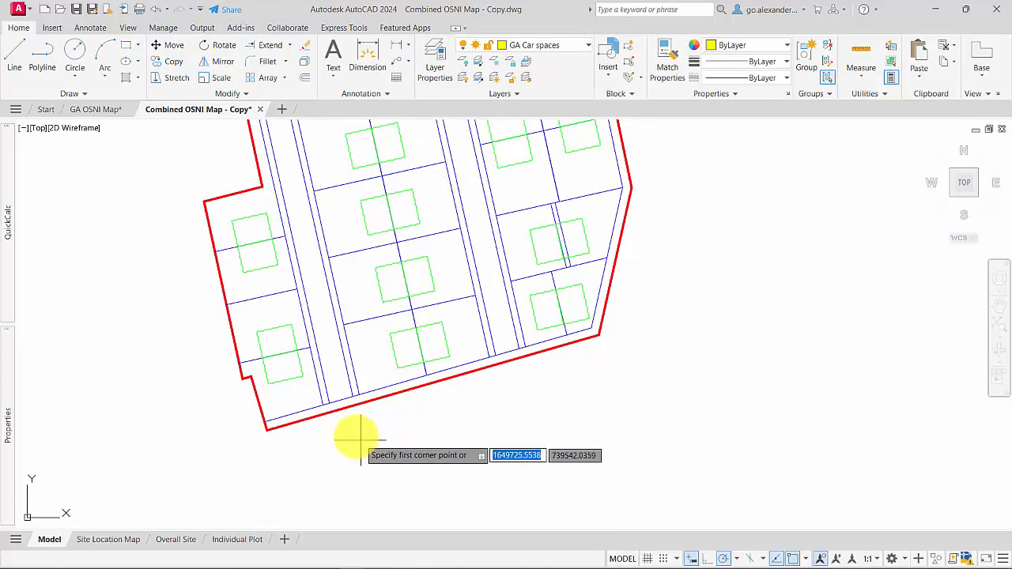
scroll(352, 348, "up", 2)
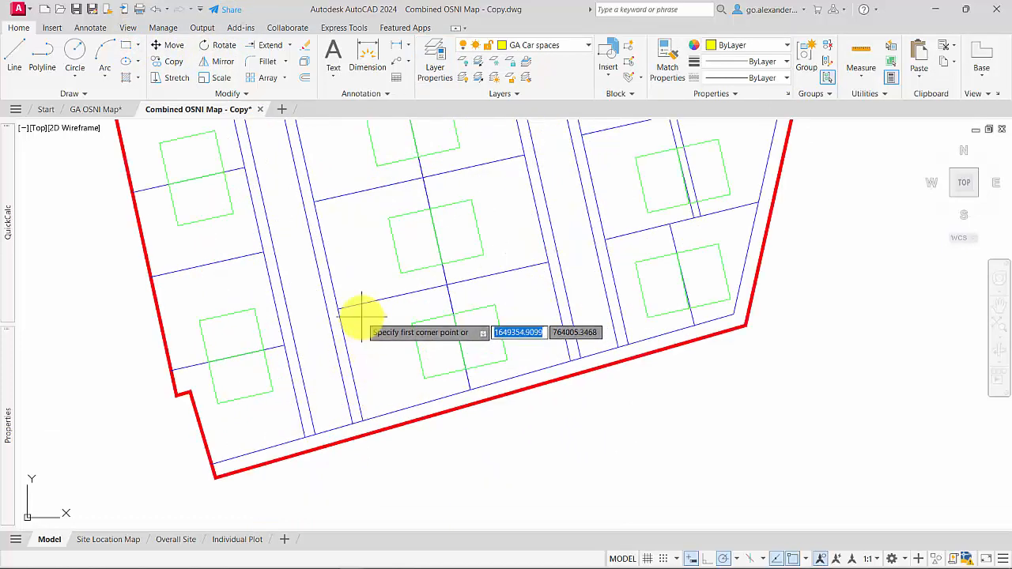
scroll(362, 334, "up", 4)
scroll(361, 335, "down", 2)
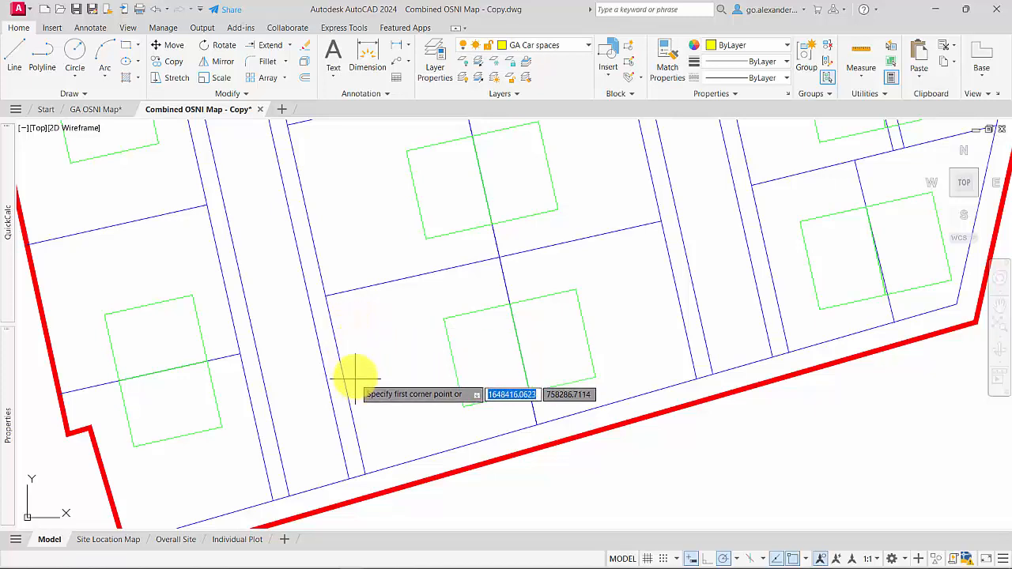
left_click(358, 324)
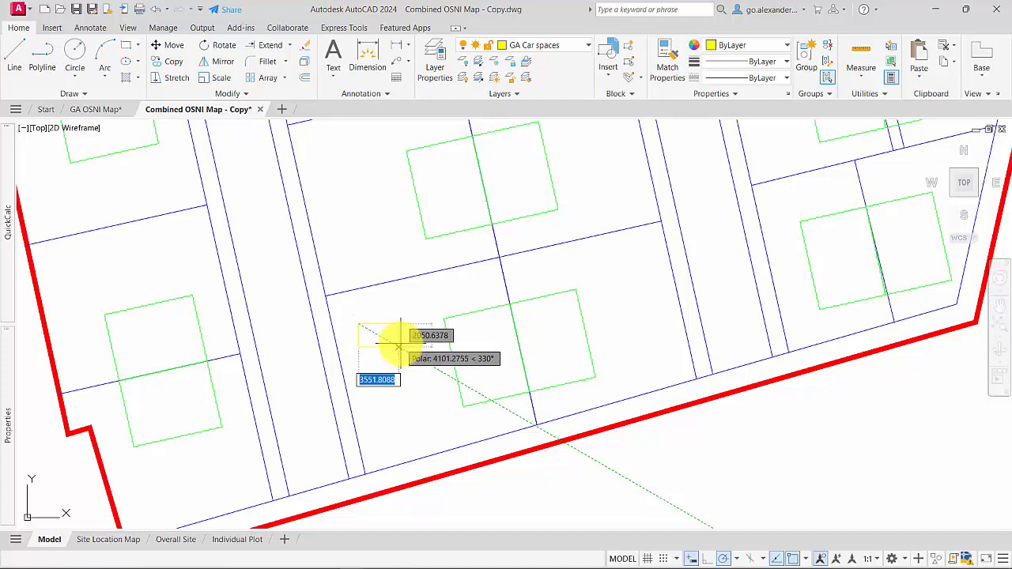
key("Tab")
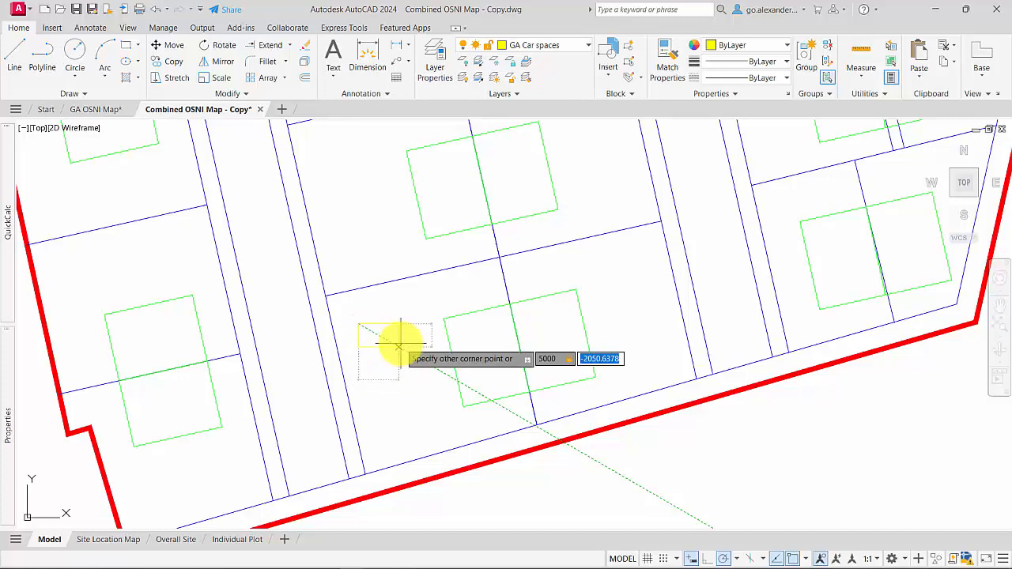
key("Return")
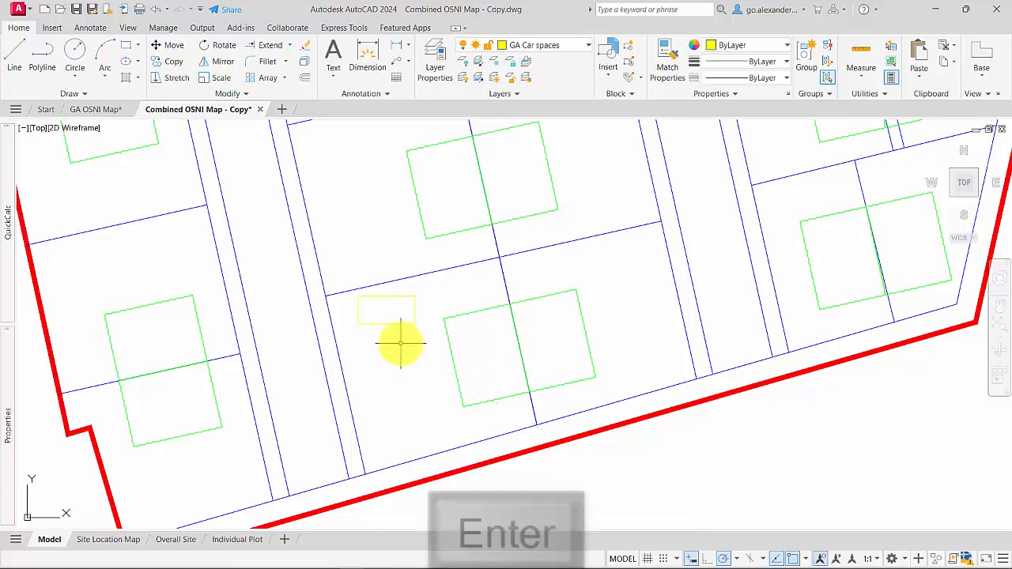
Move the car space rectangle by its upper-left corner to the plot's upper-left corner, where the dividing line meets the edge line
left_click(393, 306)
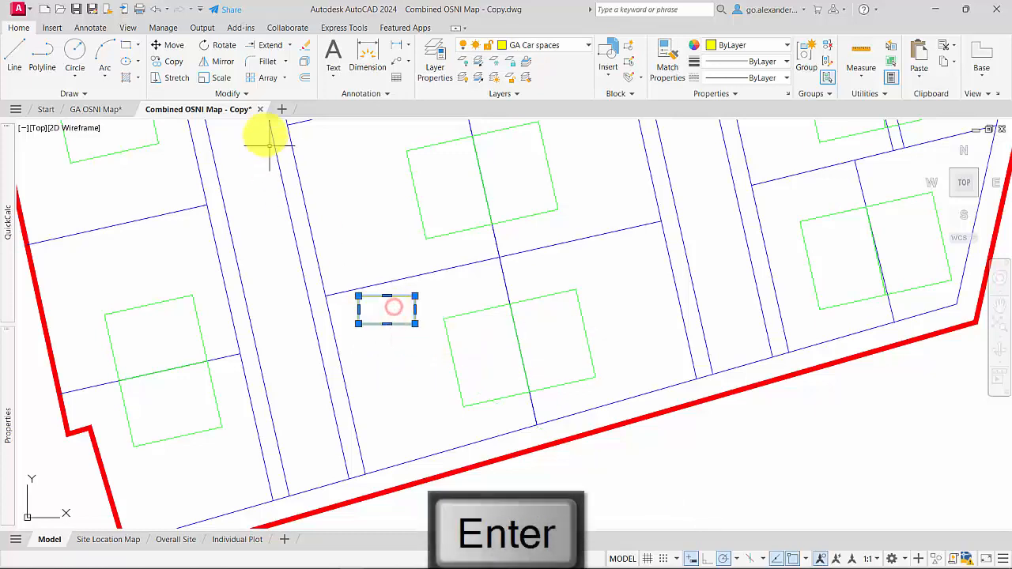
left_click(178, 46)
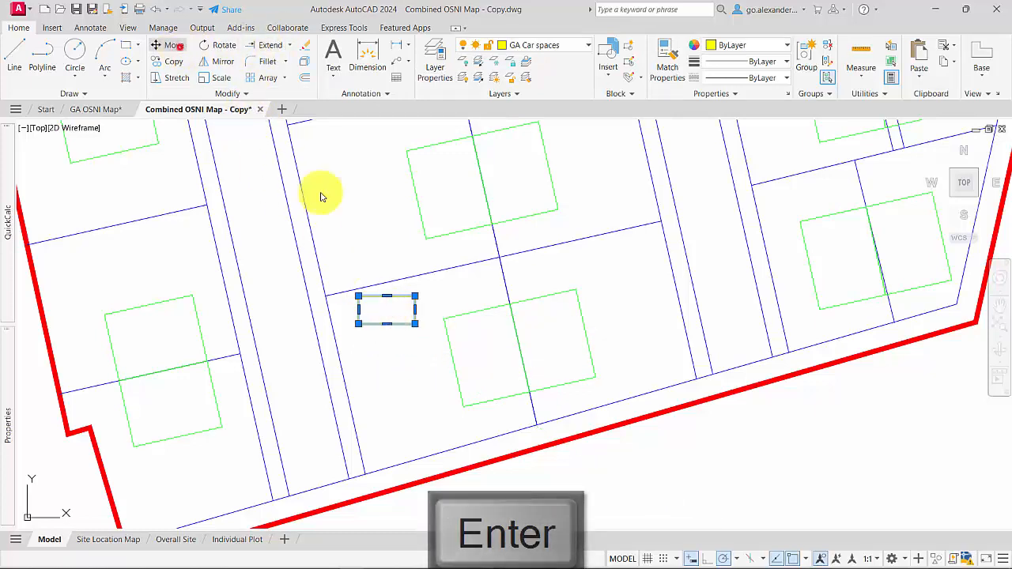
scroll(350, 284, "up", 2)
left_click(368, 301)
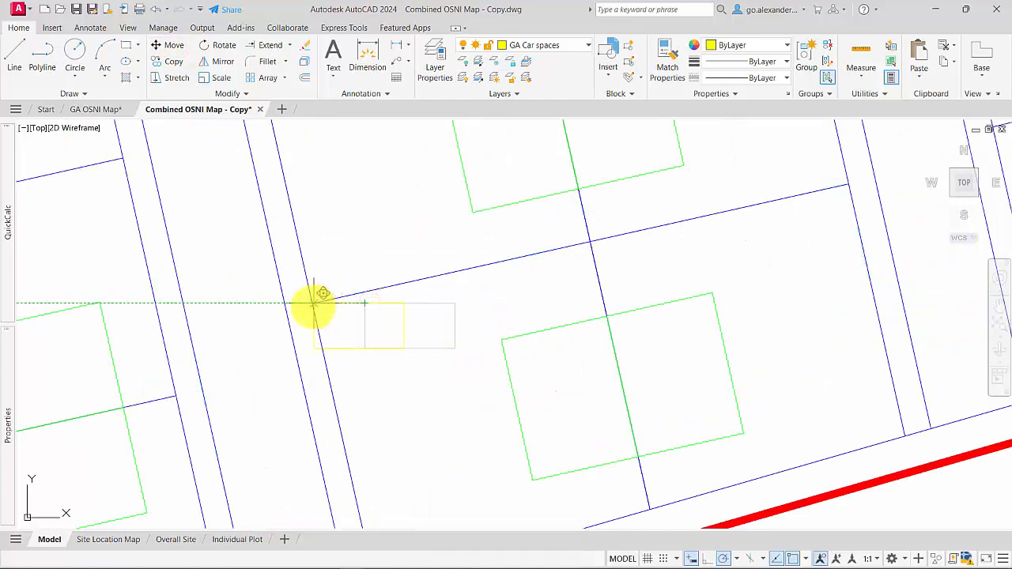
scroll(316, 305, "up", 5)
left_click(314, 249)
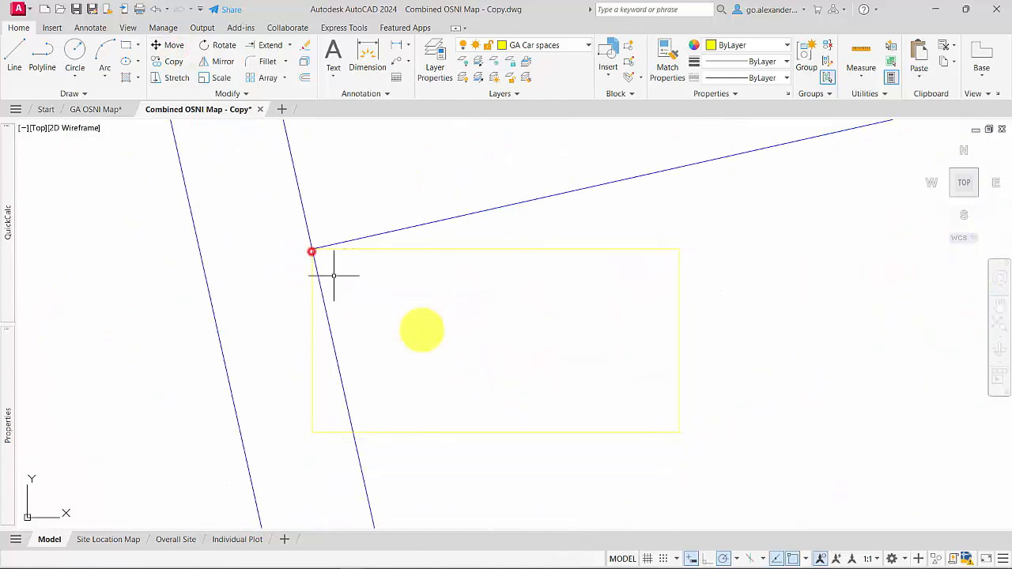
Rotate the car space about its upper-left corner with the Reference option, aligning its top edge with the plot's dividing line
scroll(529, 381, "down", 5)
left_click(563, 372)
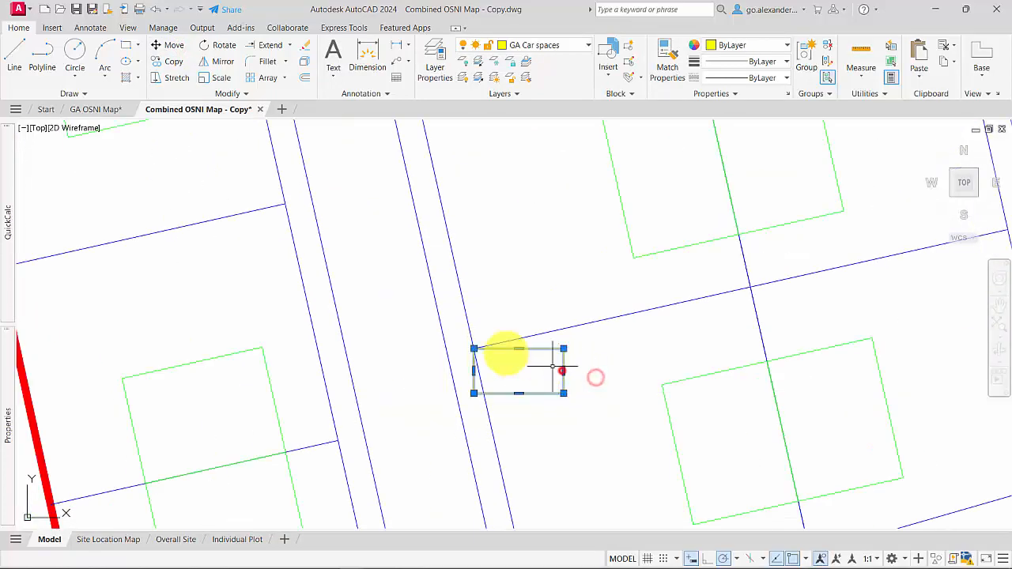
left_click(215, 46)
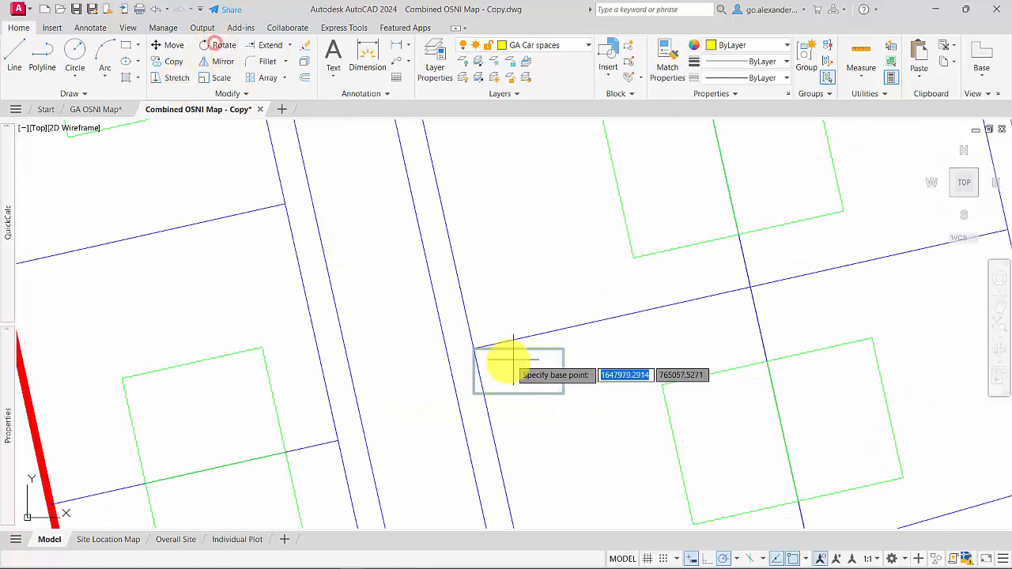
left_click(474, 349)
key("Down")
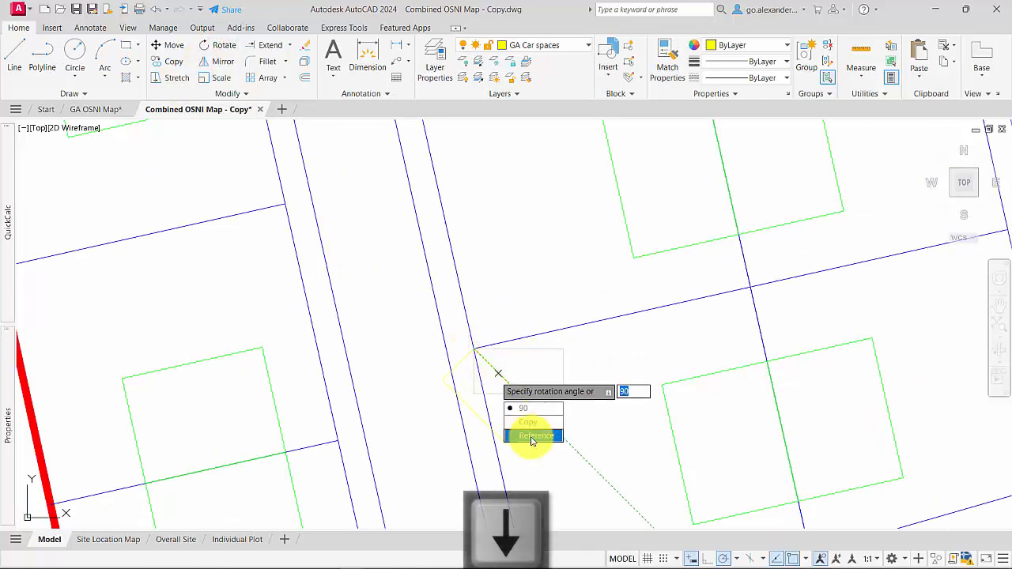
left_click(531, 435)
left_click(473, 349)
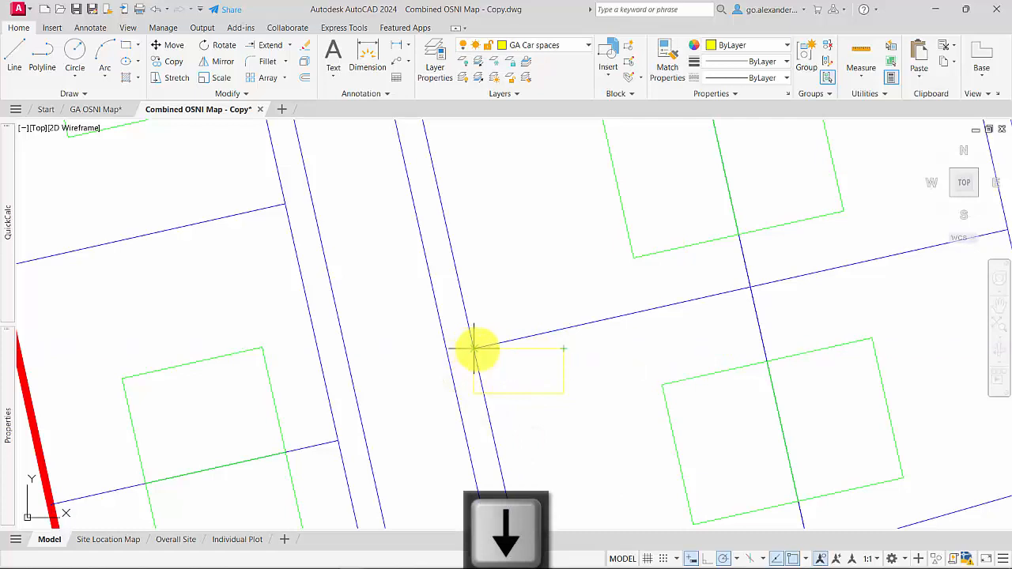
left_click(566, 348)
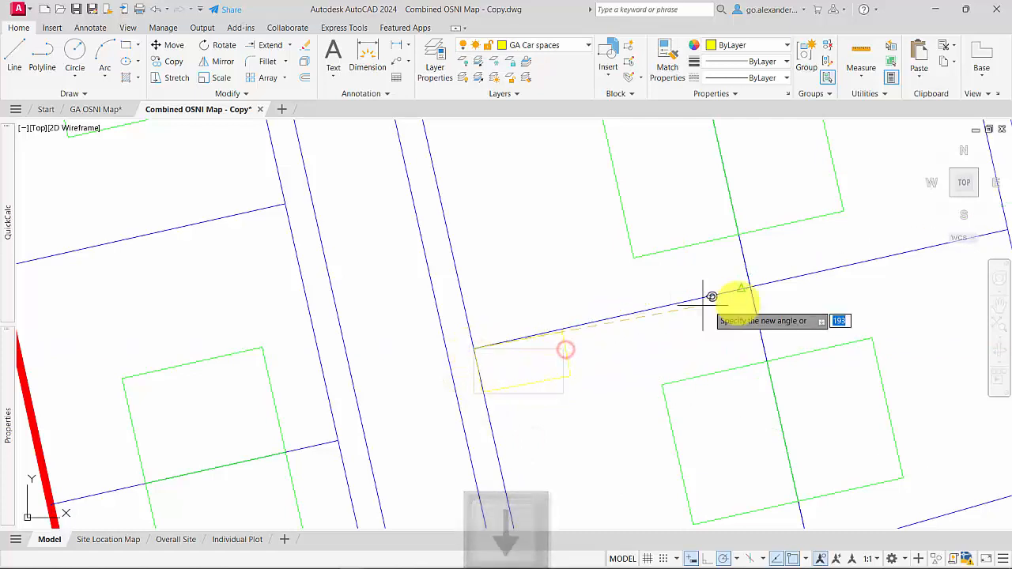
left_click(732, 292)
scroll(556, 406, "down", 7)
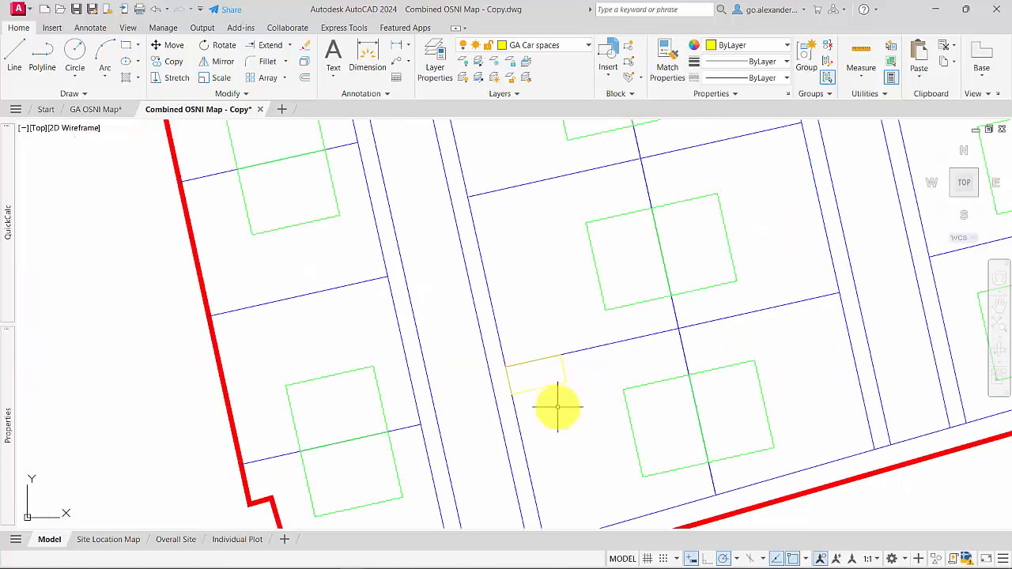
Move the car space down the plot's edge line by its own width, from its upper-left corner to its lower-left corner
scroll(440, 292, "up", 3)
left_click(435, 269)
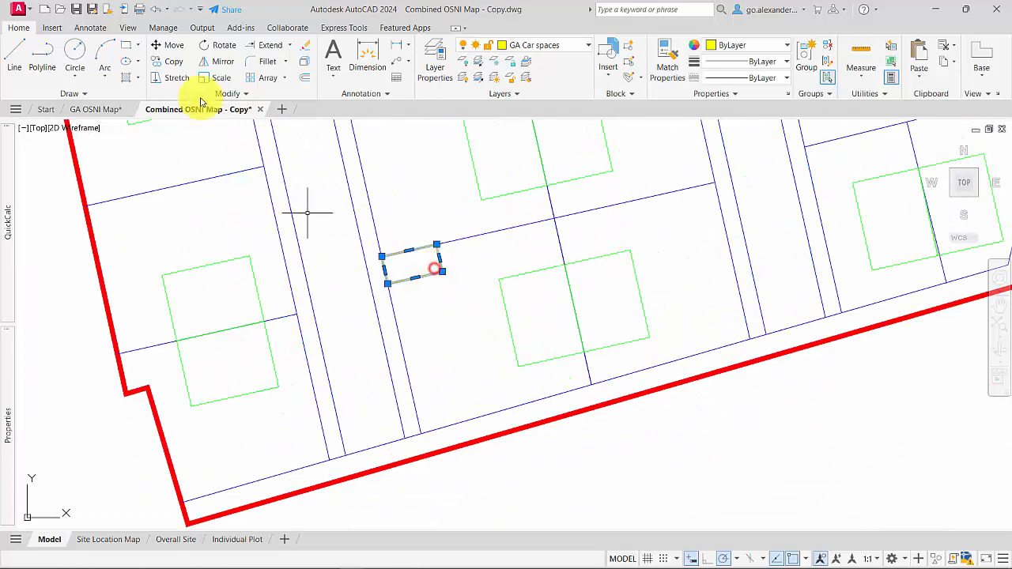
left_click(168, 48)
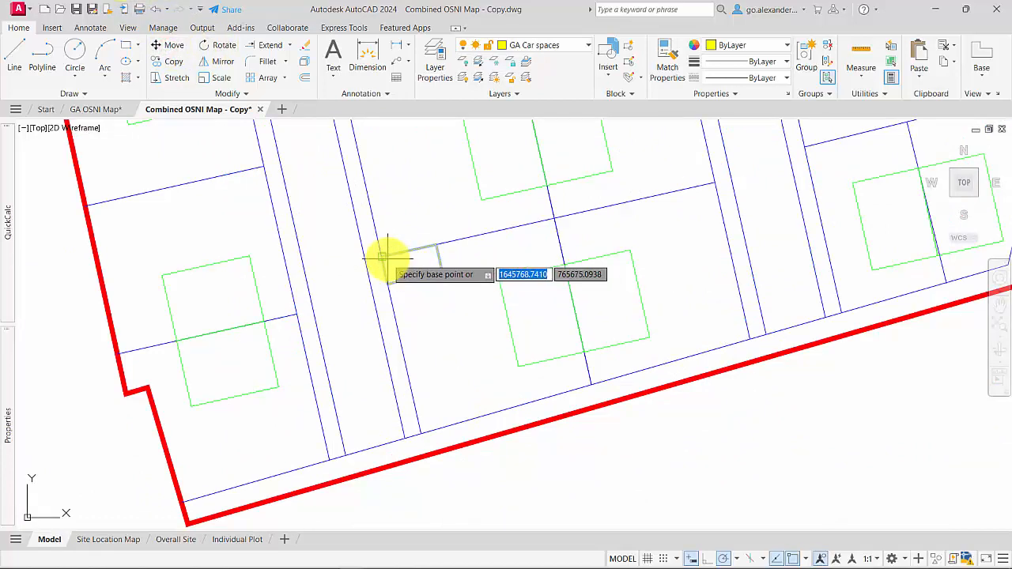
left_click(382, 256)
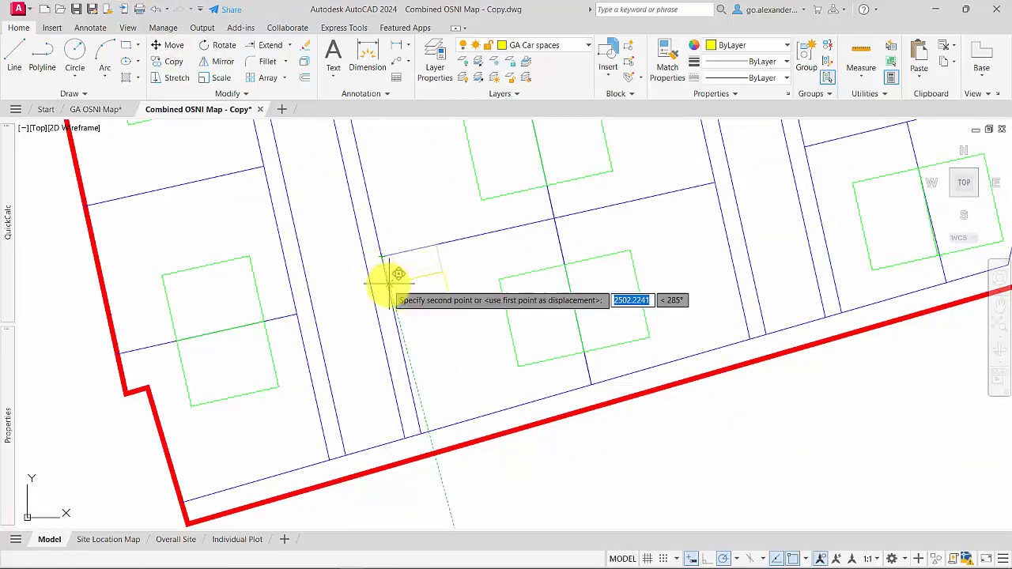
scroll(403, 289, "up", 4)
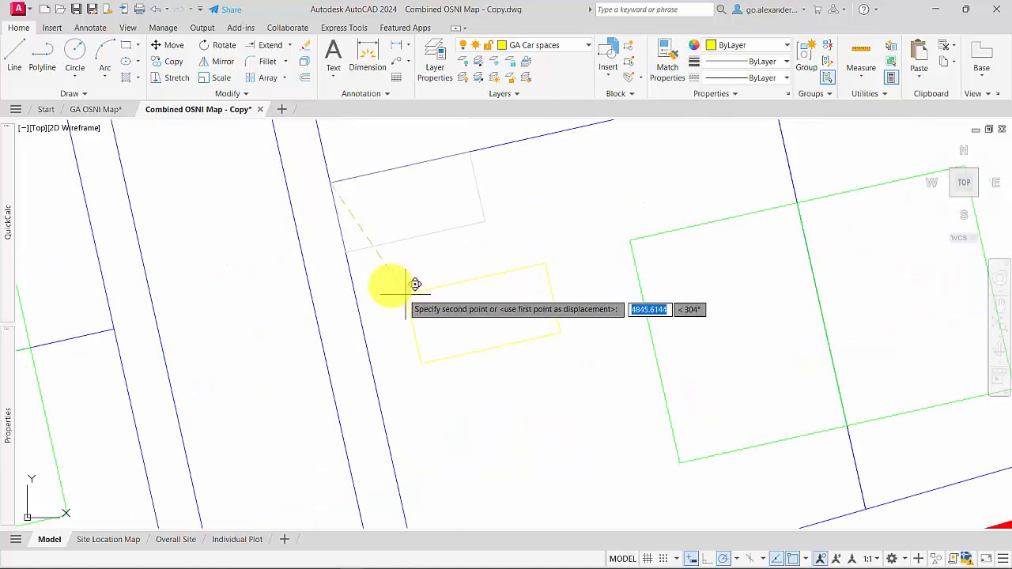
left_click(344, 251)
scroll(443, 343, "down", 4)
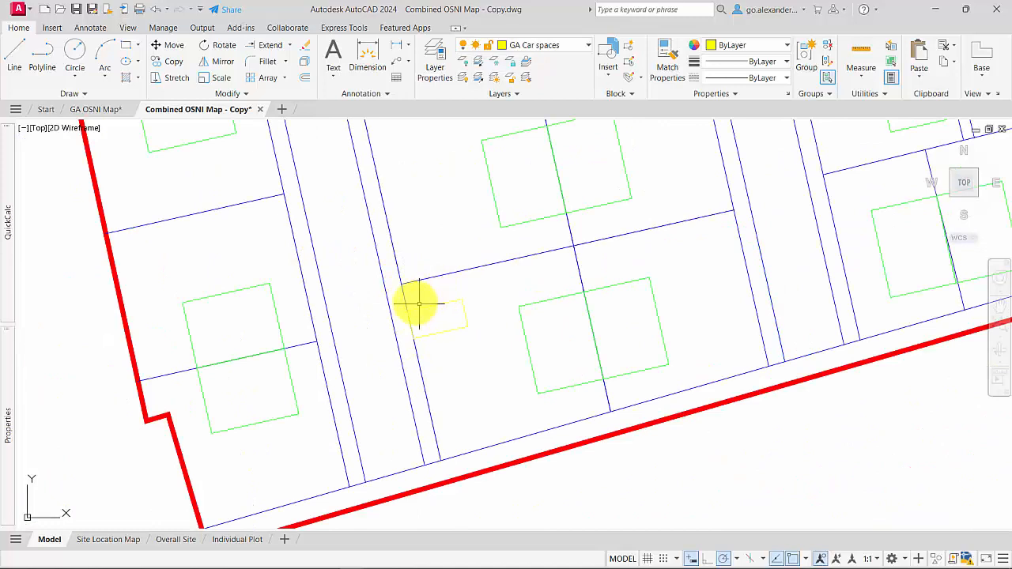
Copy the car space across into the strip between the left and middle blocks
scroll(473, 339, "down", 2)
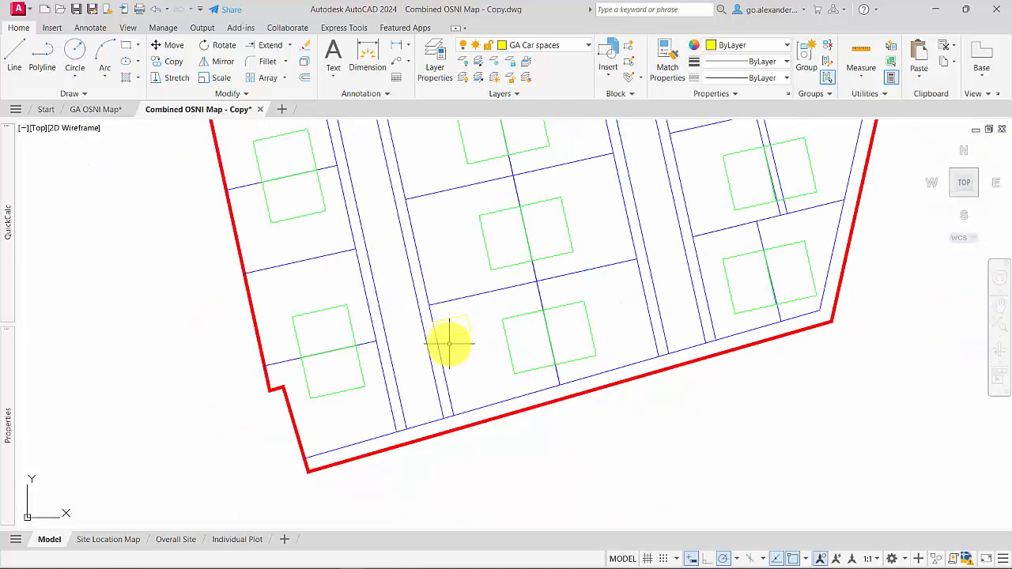
scroll(449, 344, "up", 2)
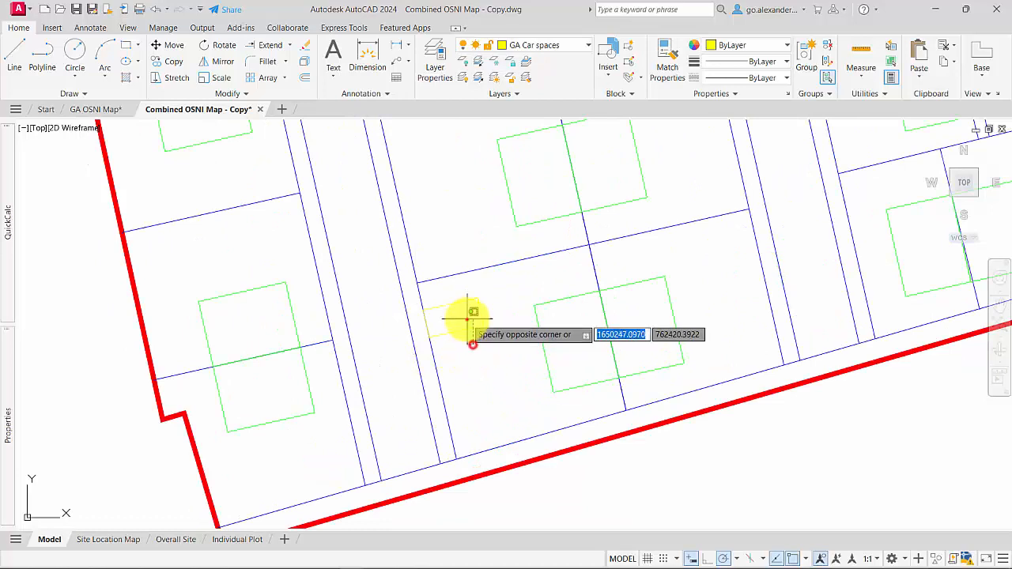
left_click(468, 319)
left_click(180, 65)
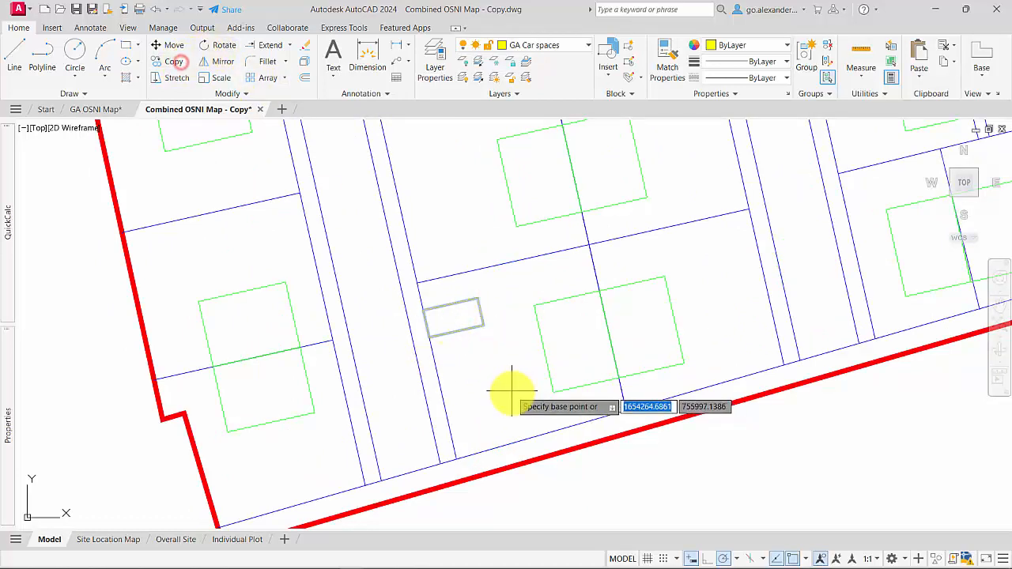
left_click(508, 388)
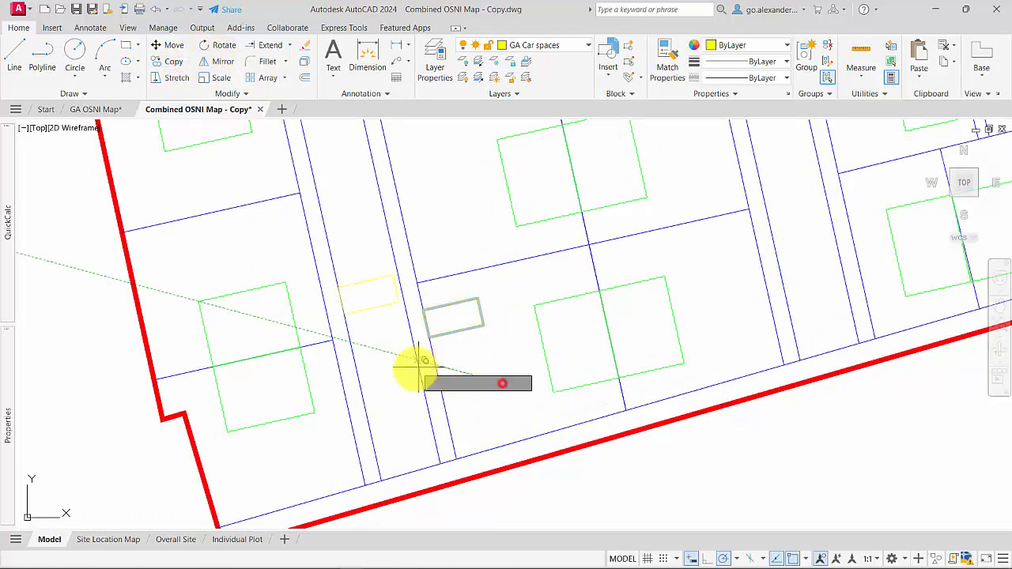
key("Return")
Rotate the copied car space a quarter turn so its long sides run parallel to the strip's edge lines
scroll(378, 340, "up", 2)
left_click(382, 341)
left_click(377, 304)
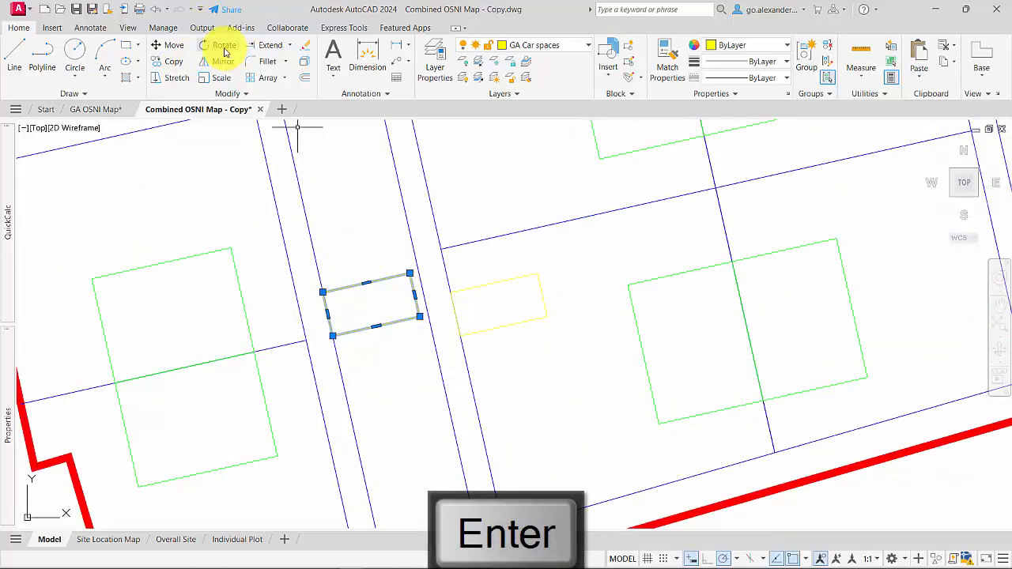
left_click(224, 47)
left_click(390, 362)
left_click(399, 385)
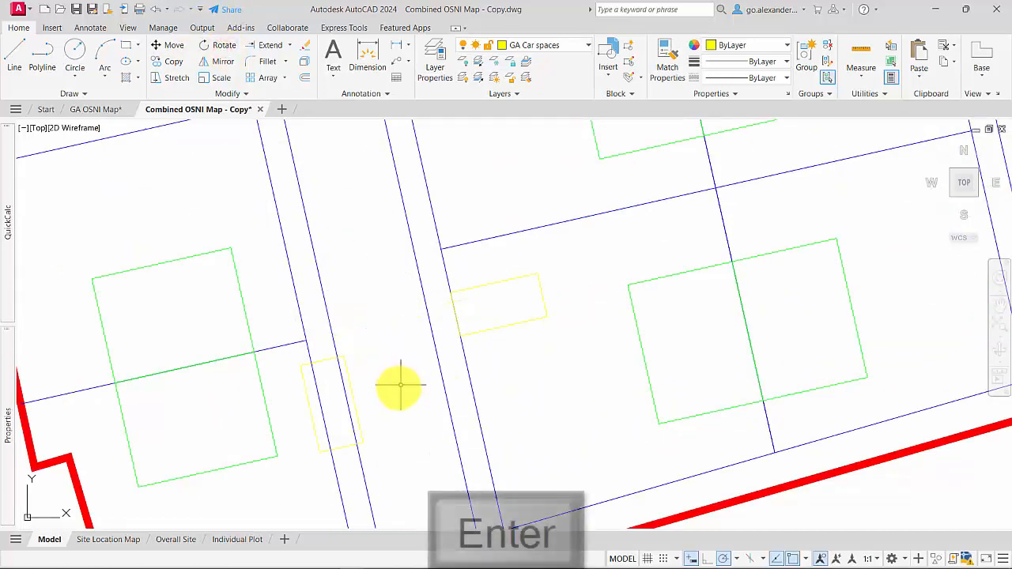
Move the rotated car space by its upper-right corner onto the inner road line beside the lower left plots
scroll(388, 388, "down", 3)
scroll(324, 350, "up", 3)
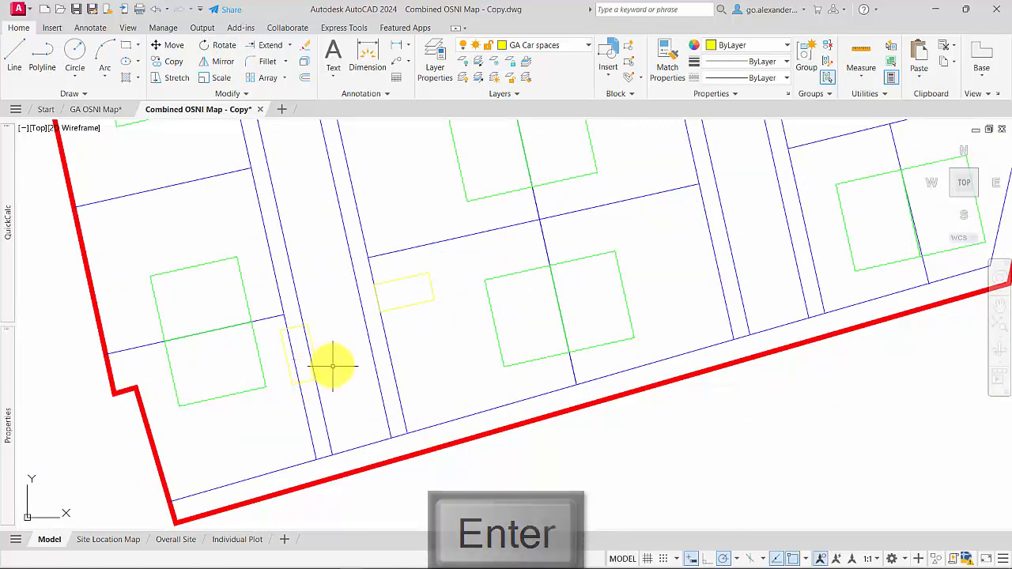
scroll(339, 382, "down", 2)
scroll(344, 383, "up", 2)
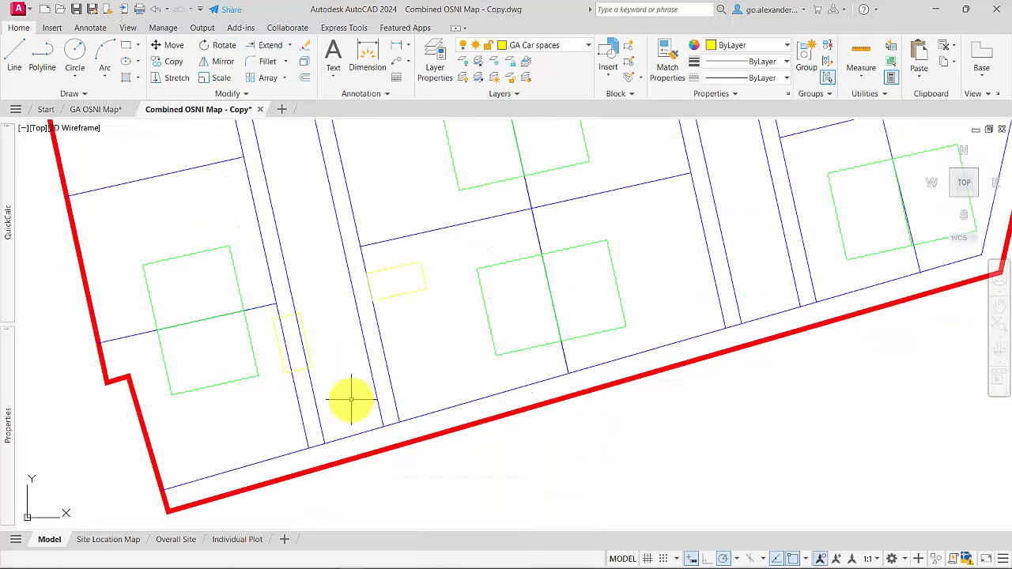
scroll(348, 395, "down", 2)
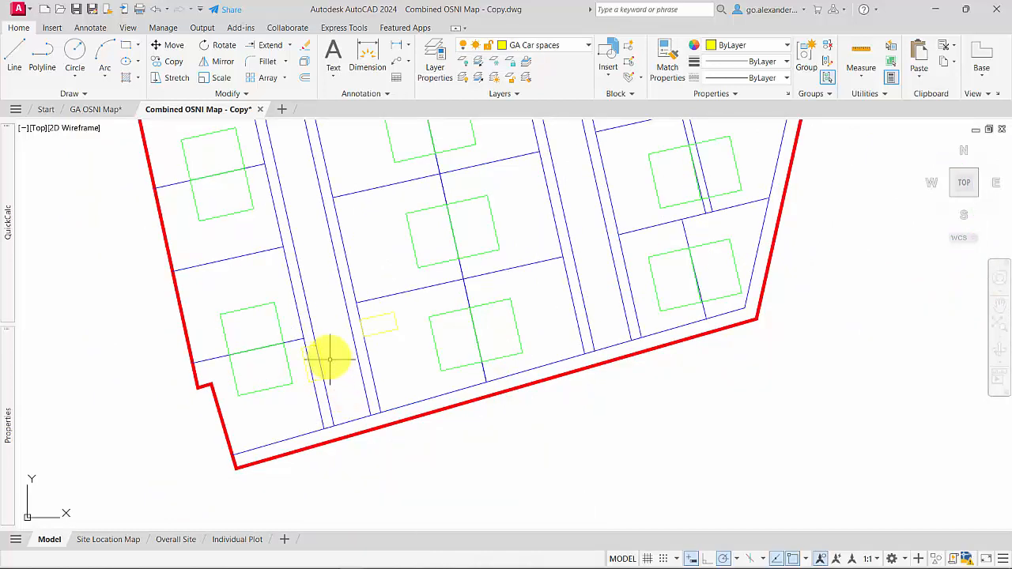
scroll(329, 359, "up", 2)
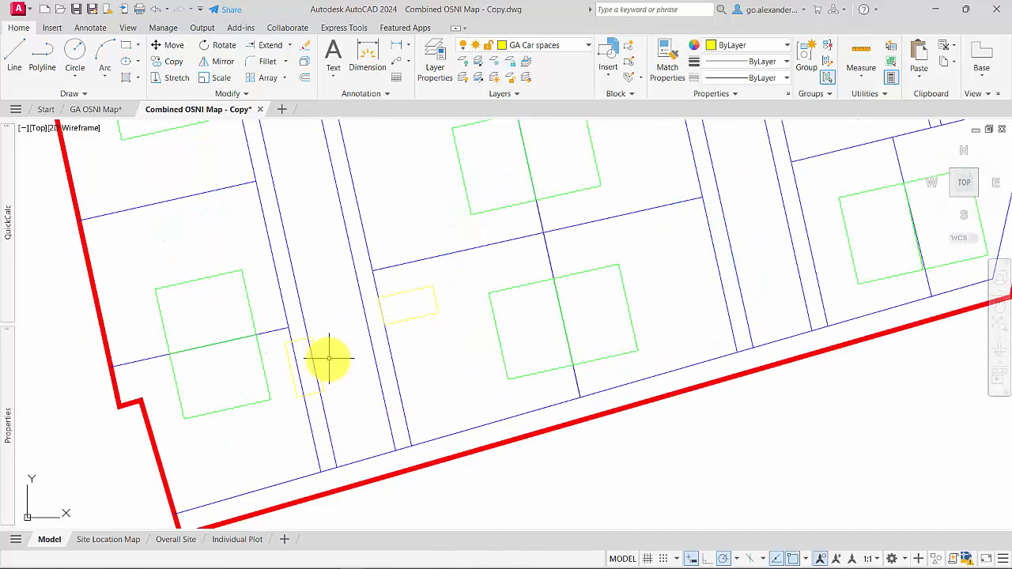
left_click(173, 49)
scroll(309, 332, "up", 2)
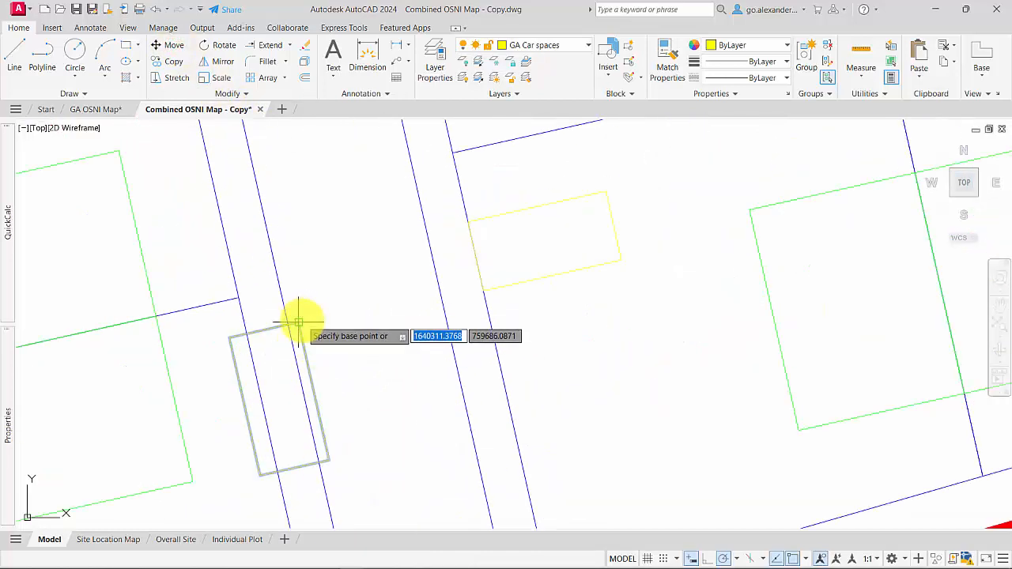
left_click(302, 321)
left_click(283, 310)
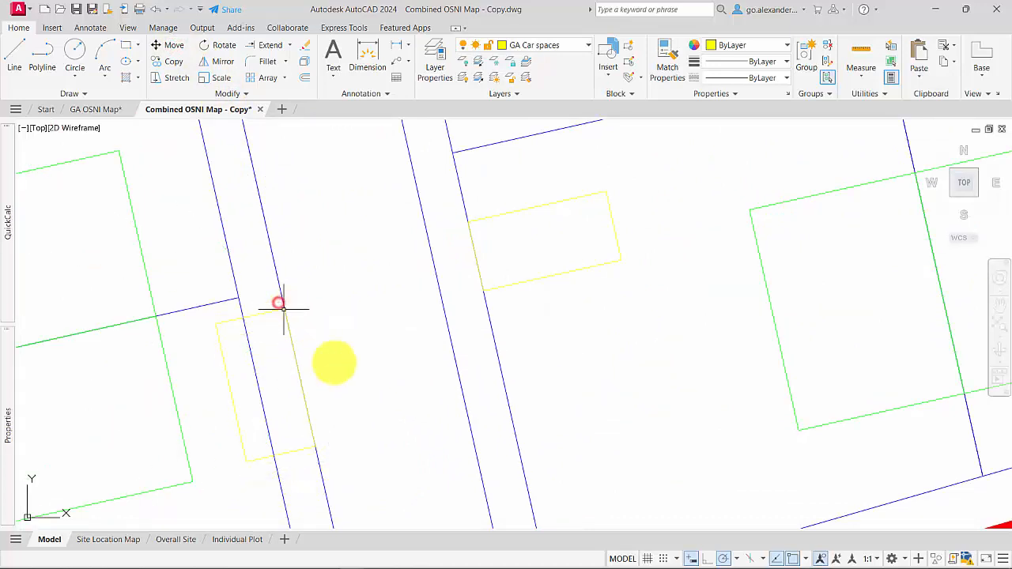
Try to move the car space down the road line from its lower-right corner with the Nearest snap, and undo the move
scroll(323, 383, "down", 3)
scroll(318, 429, "down", 2)
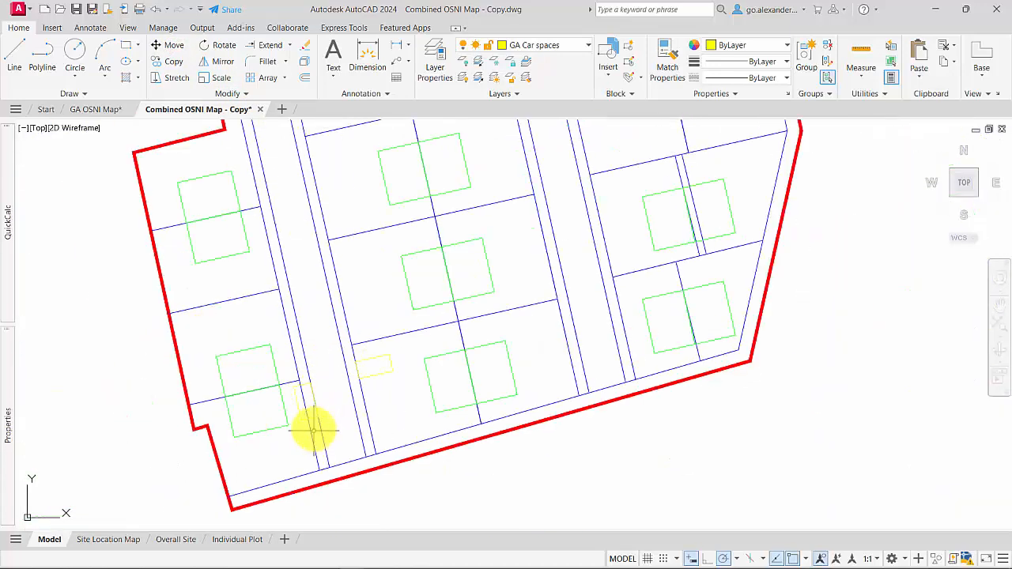
scroll(314, 428, "up", 2)
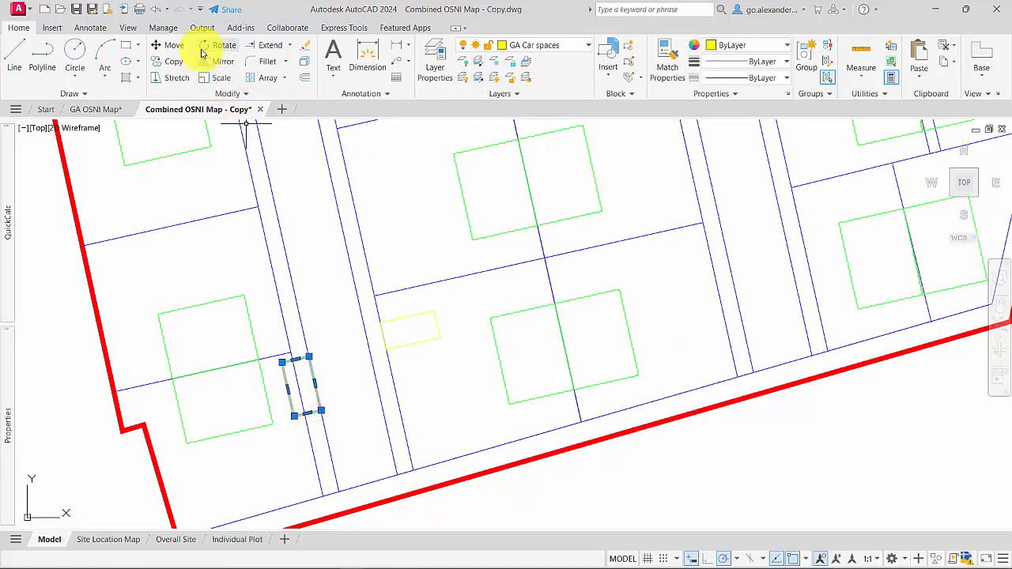
left_click(176, 46)
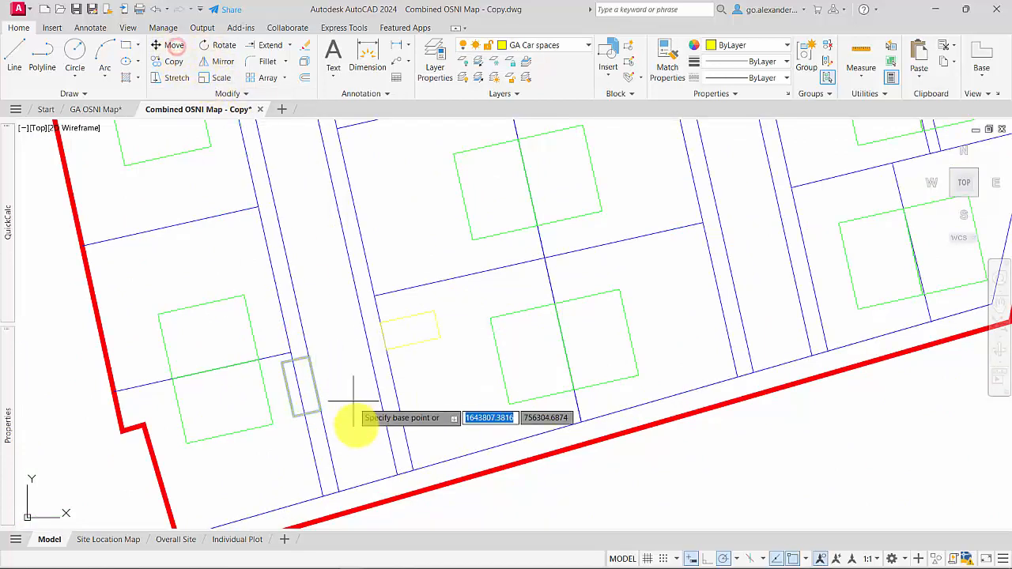
middle_click_drag(337, 416, 293, 354)
scroll(291, 356, "up", 3)
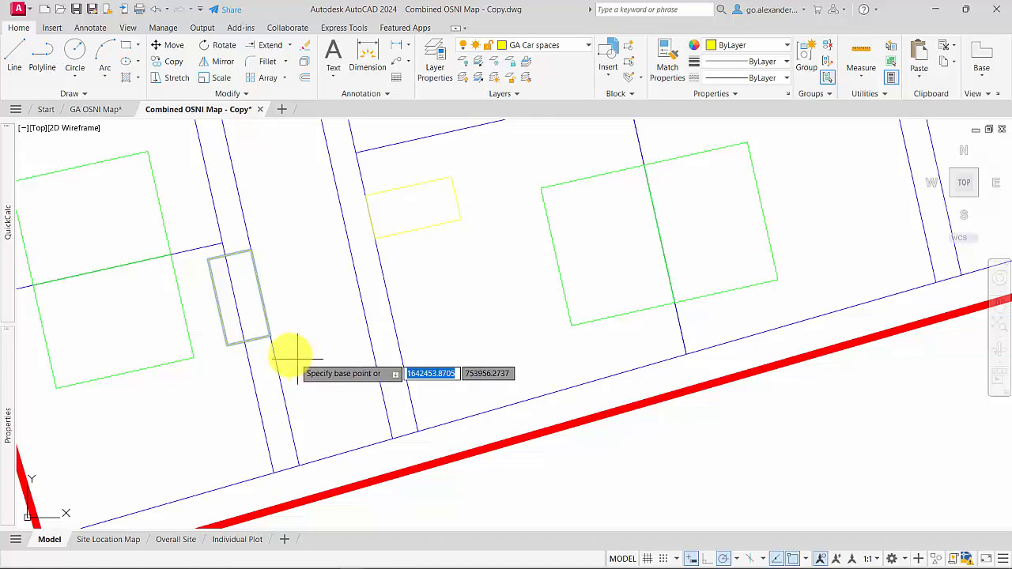
left_click(261, 327)
right_click(322, 432, "shift")
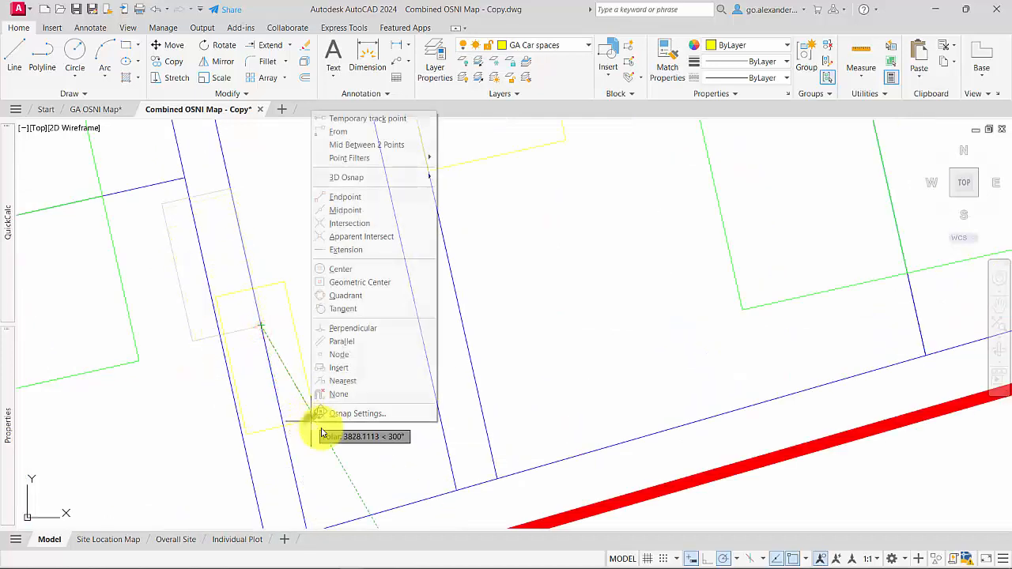
left_click(354, 381)
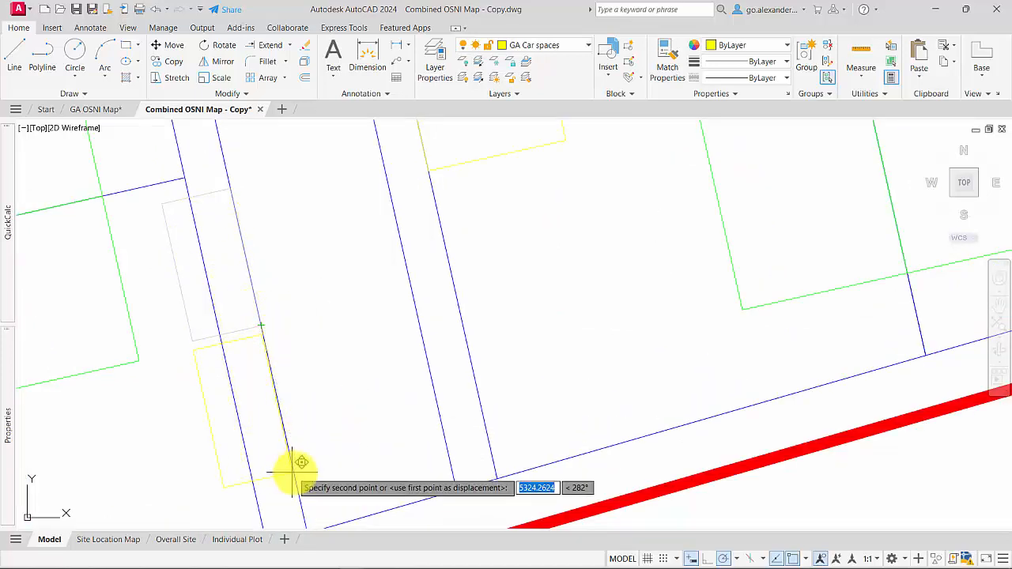
right_click(331, 382, "shift")
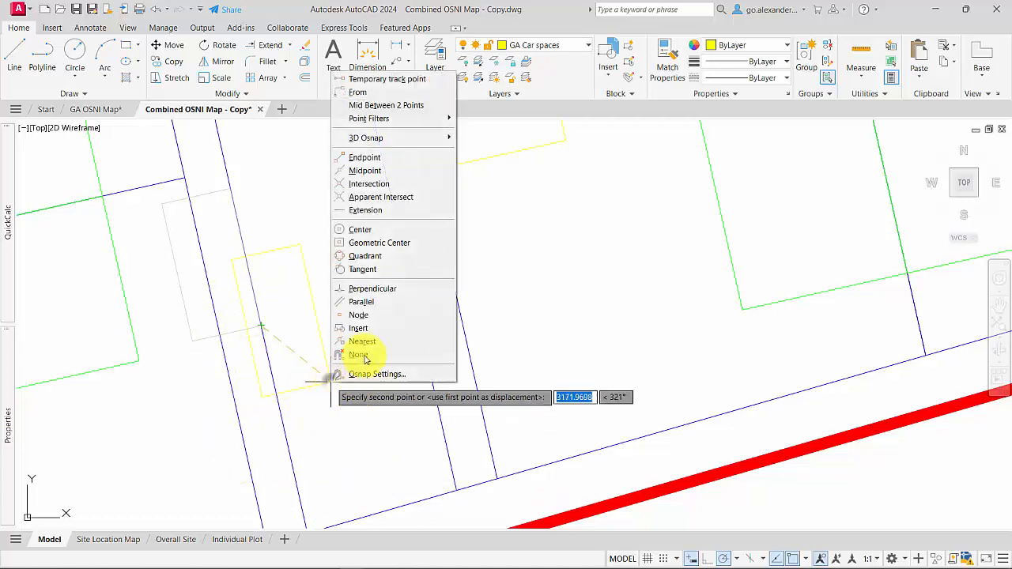
left_click(366, 342)
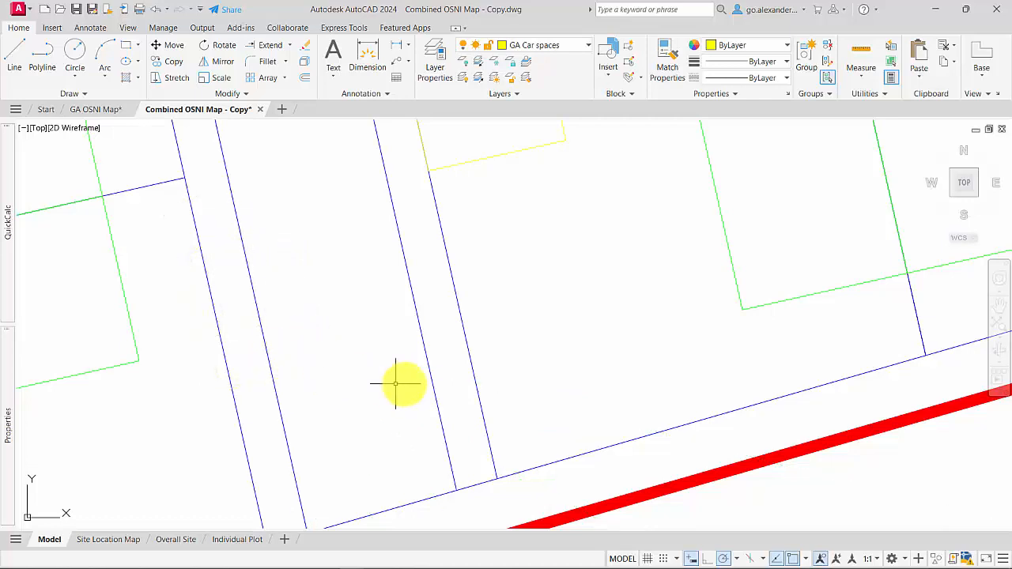
key("ctrl+z")
Move the car space down along the road line from its upper-left corner, using the Nearest snap on its own left edge
scroll(297, 385, "up", 5)
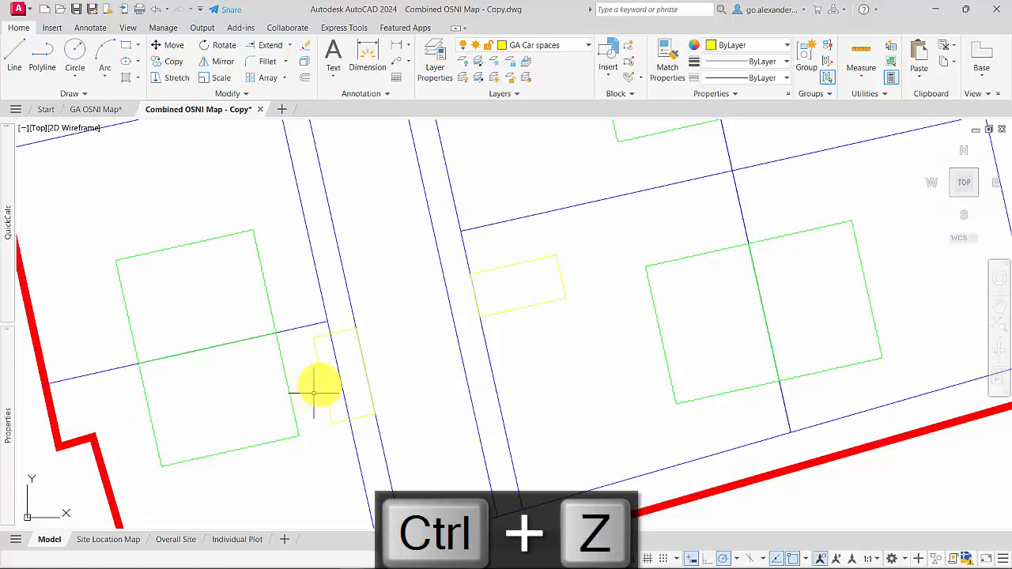
left_click(311, 368)
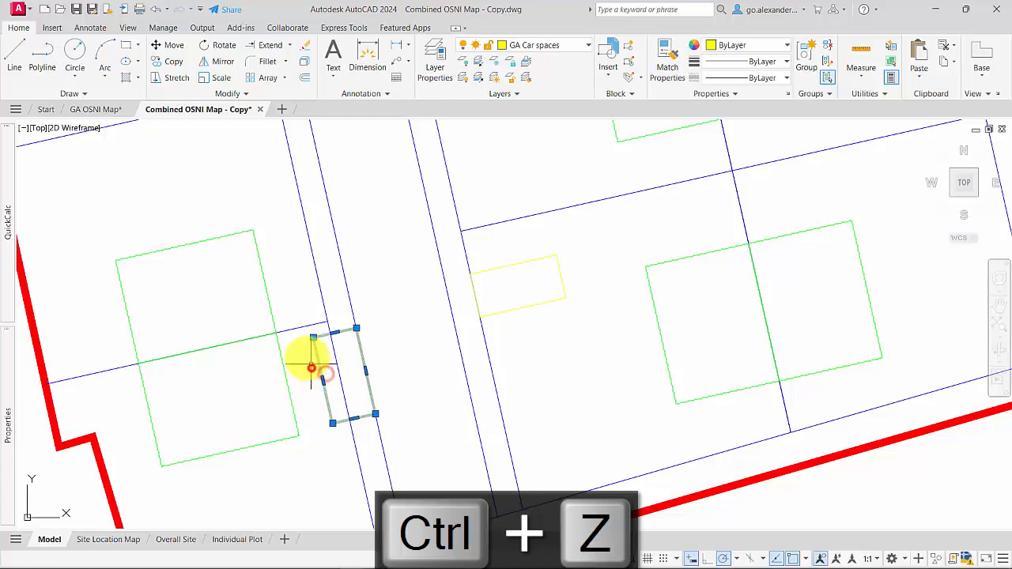
left_click(169, 46)
left_click(313, 338)
right_click(278, 344, "shift")
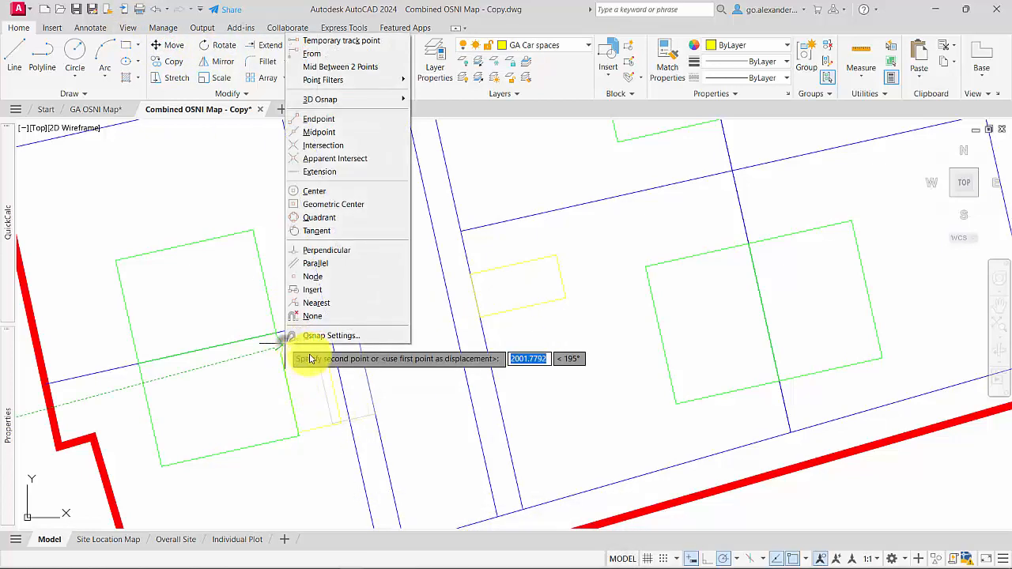
left_click(329, 309)
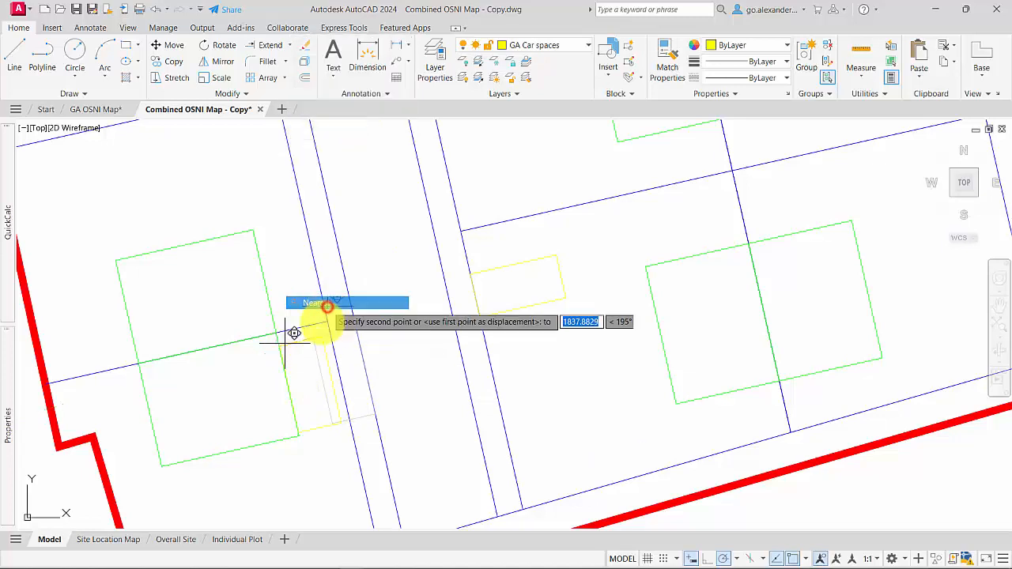
left_click(326, 390)
scroll(396, 395, "down", 3)
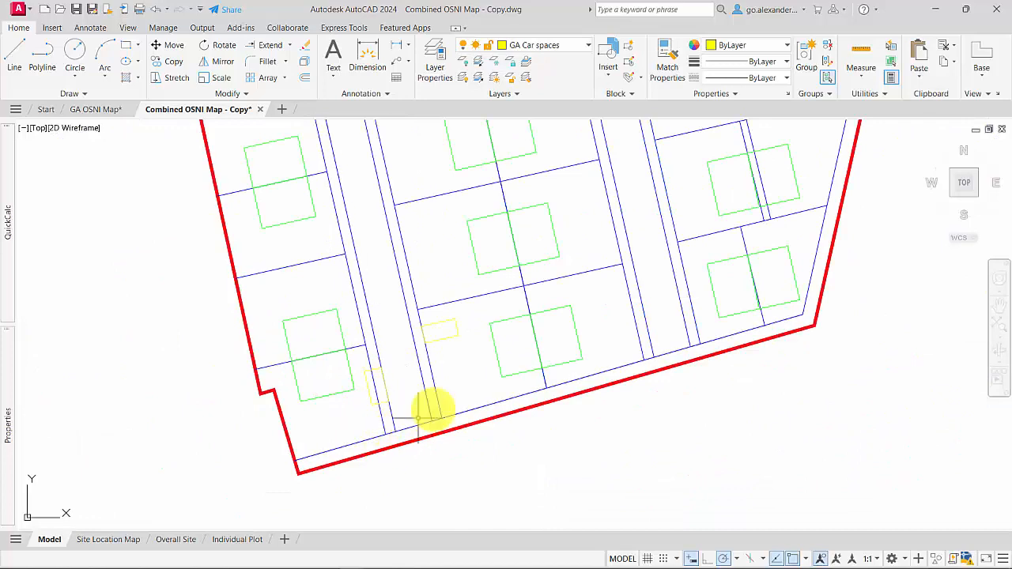
key("Escape")
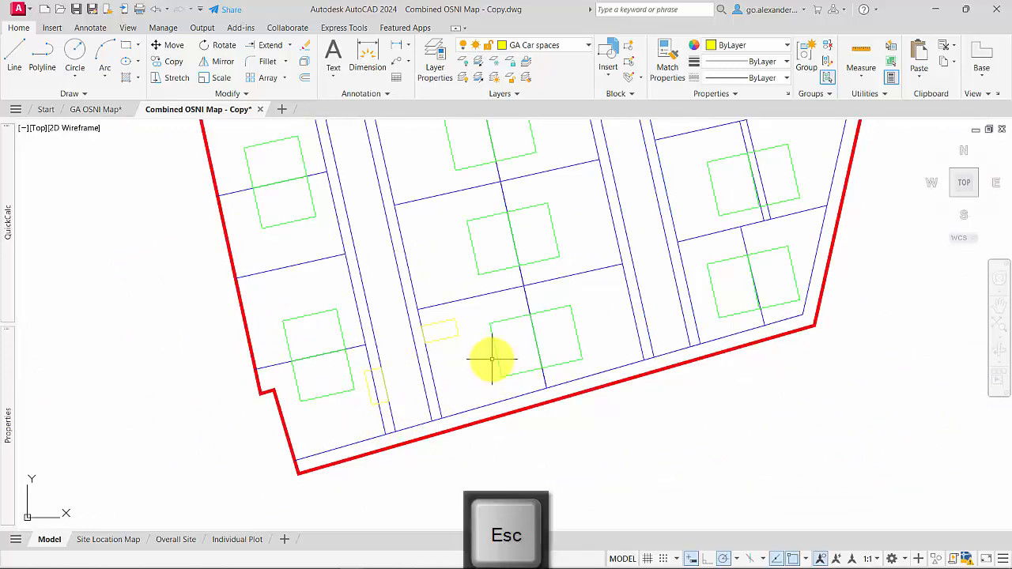
scroll(491, 359, "down", 2)
middle_click_drag(506, 348, 412, 401)
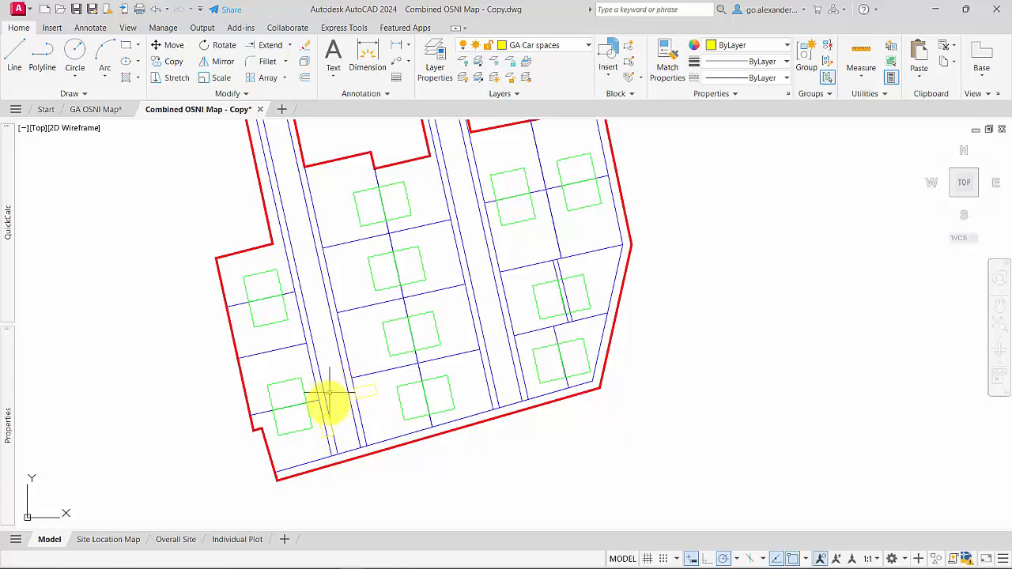
scroll(329, 393, "up", 2)
scroll(326, 407, "down", 1)
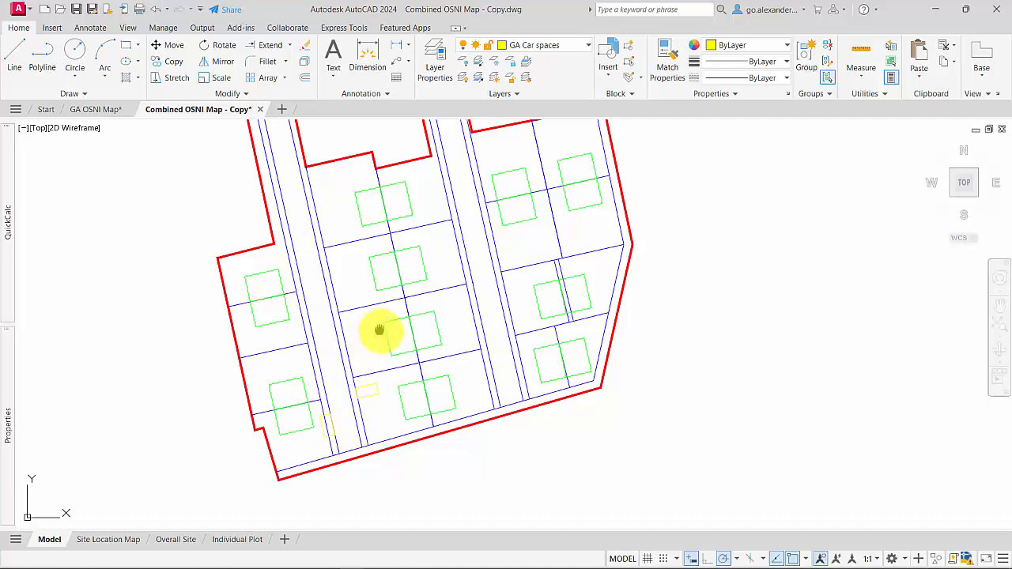
mouse_move(379, 329)
middle_mouse_down()
mouse_move(430, 388)
mouse_move(452, 374)
middle_mouse_up()
scroll(422, 377, "down", 2)
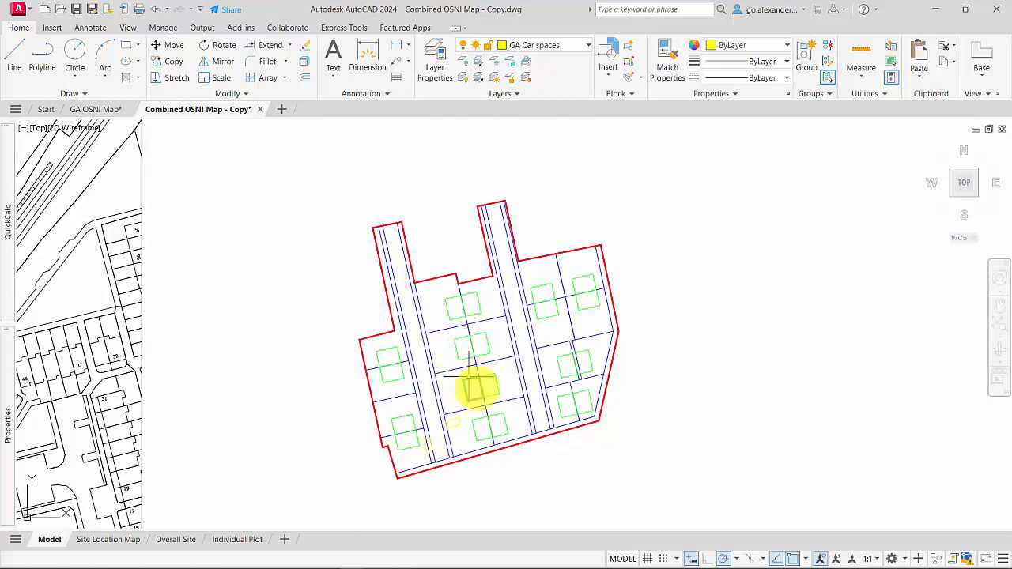